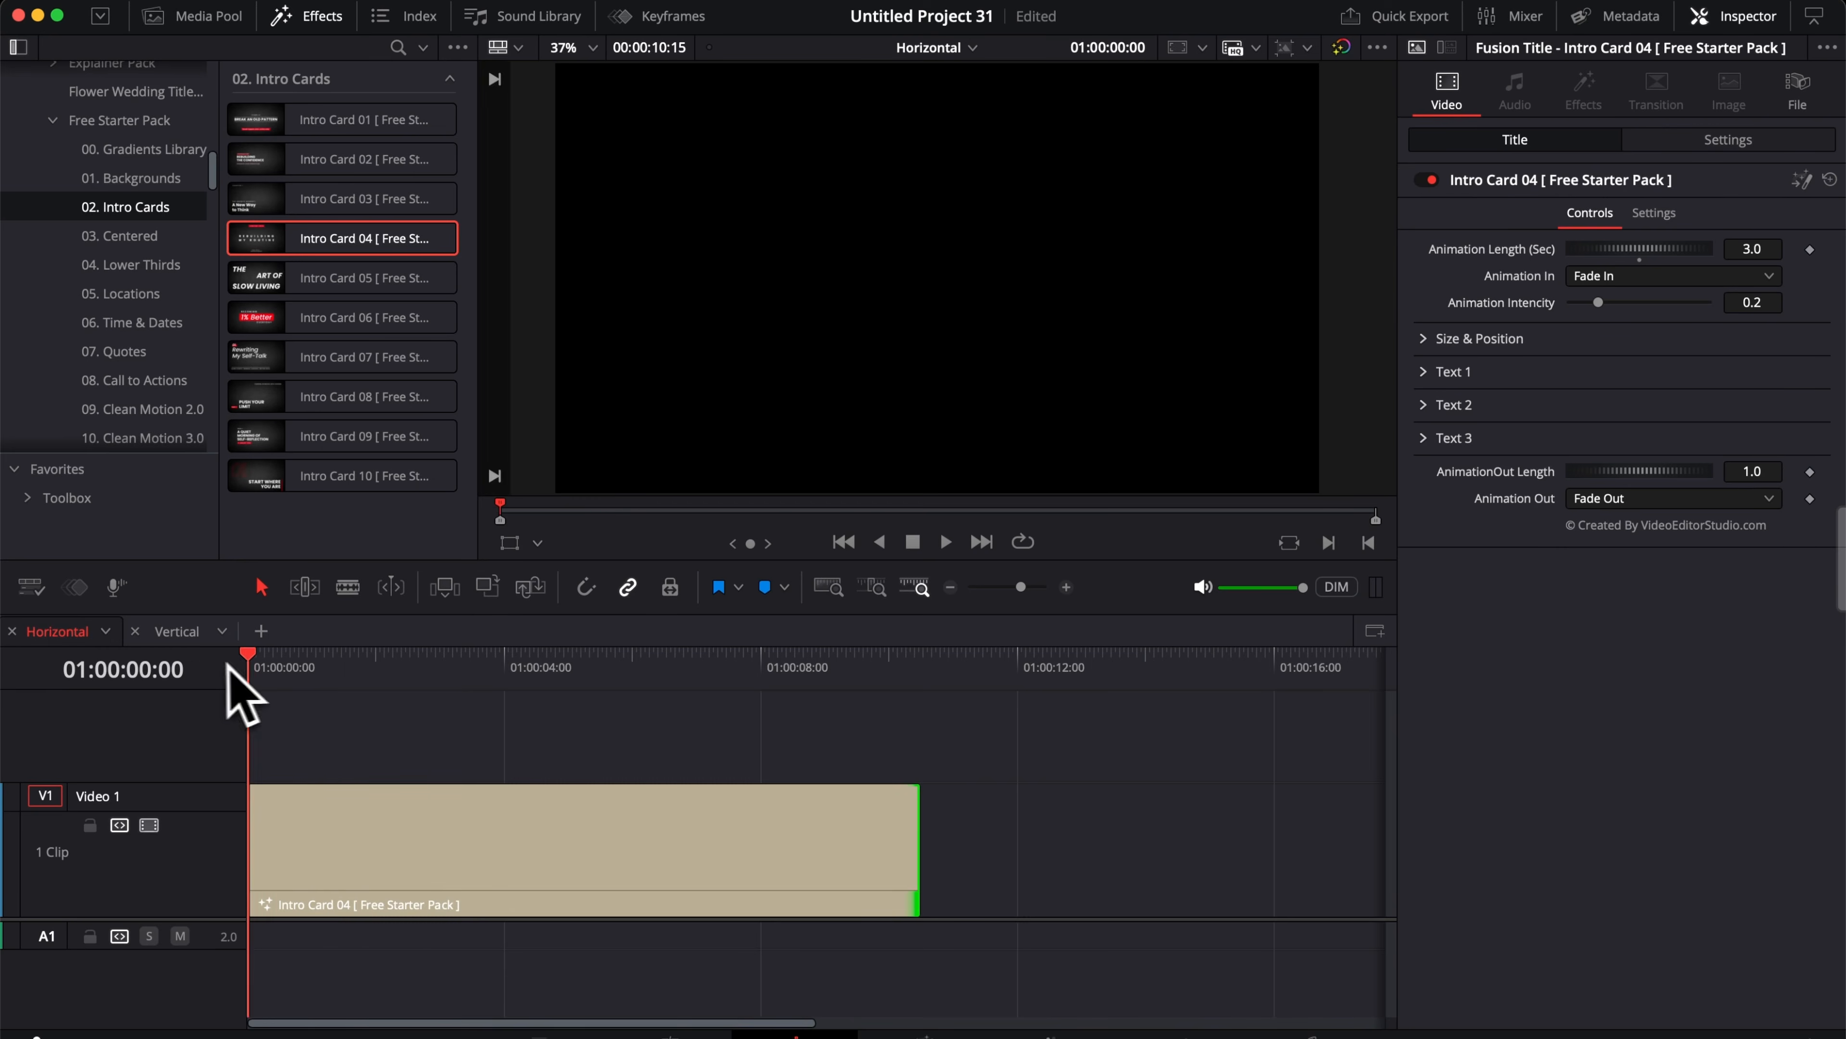
Step: Play the Intro Card 04 title animation from the start of the horizontal timeline
{"action": "key", "text": "space"}
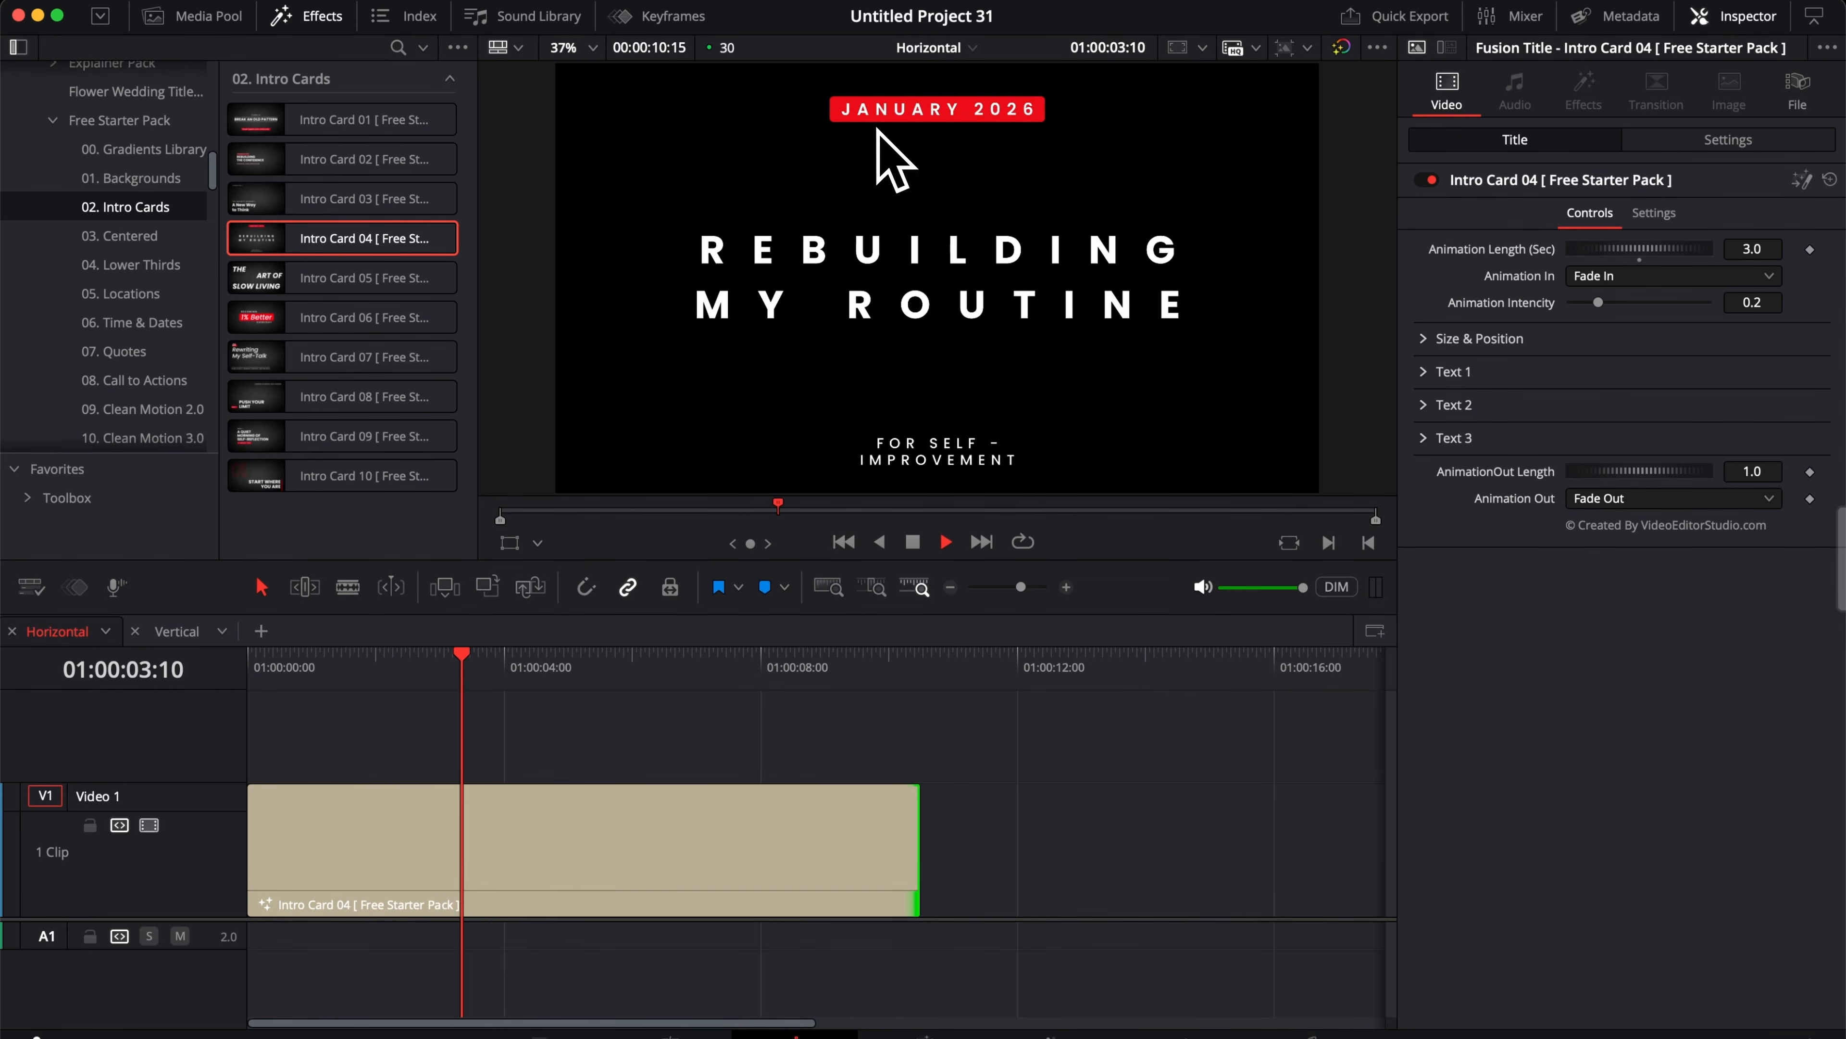
{"action": "key", "text": "space"}
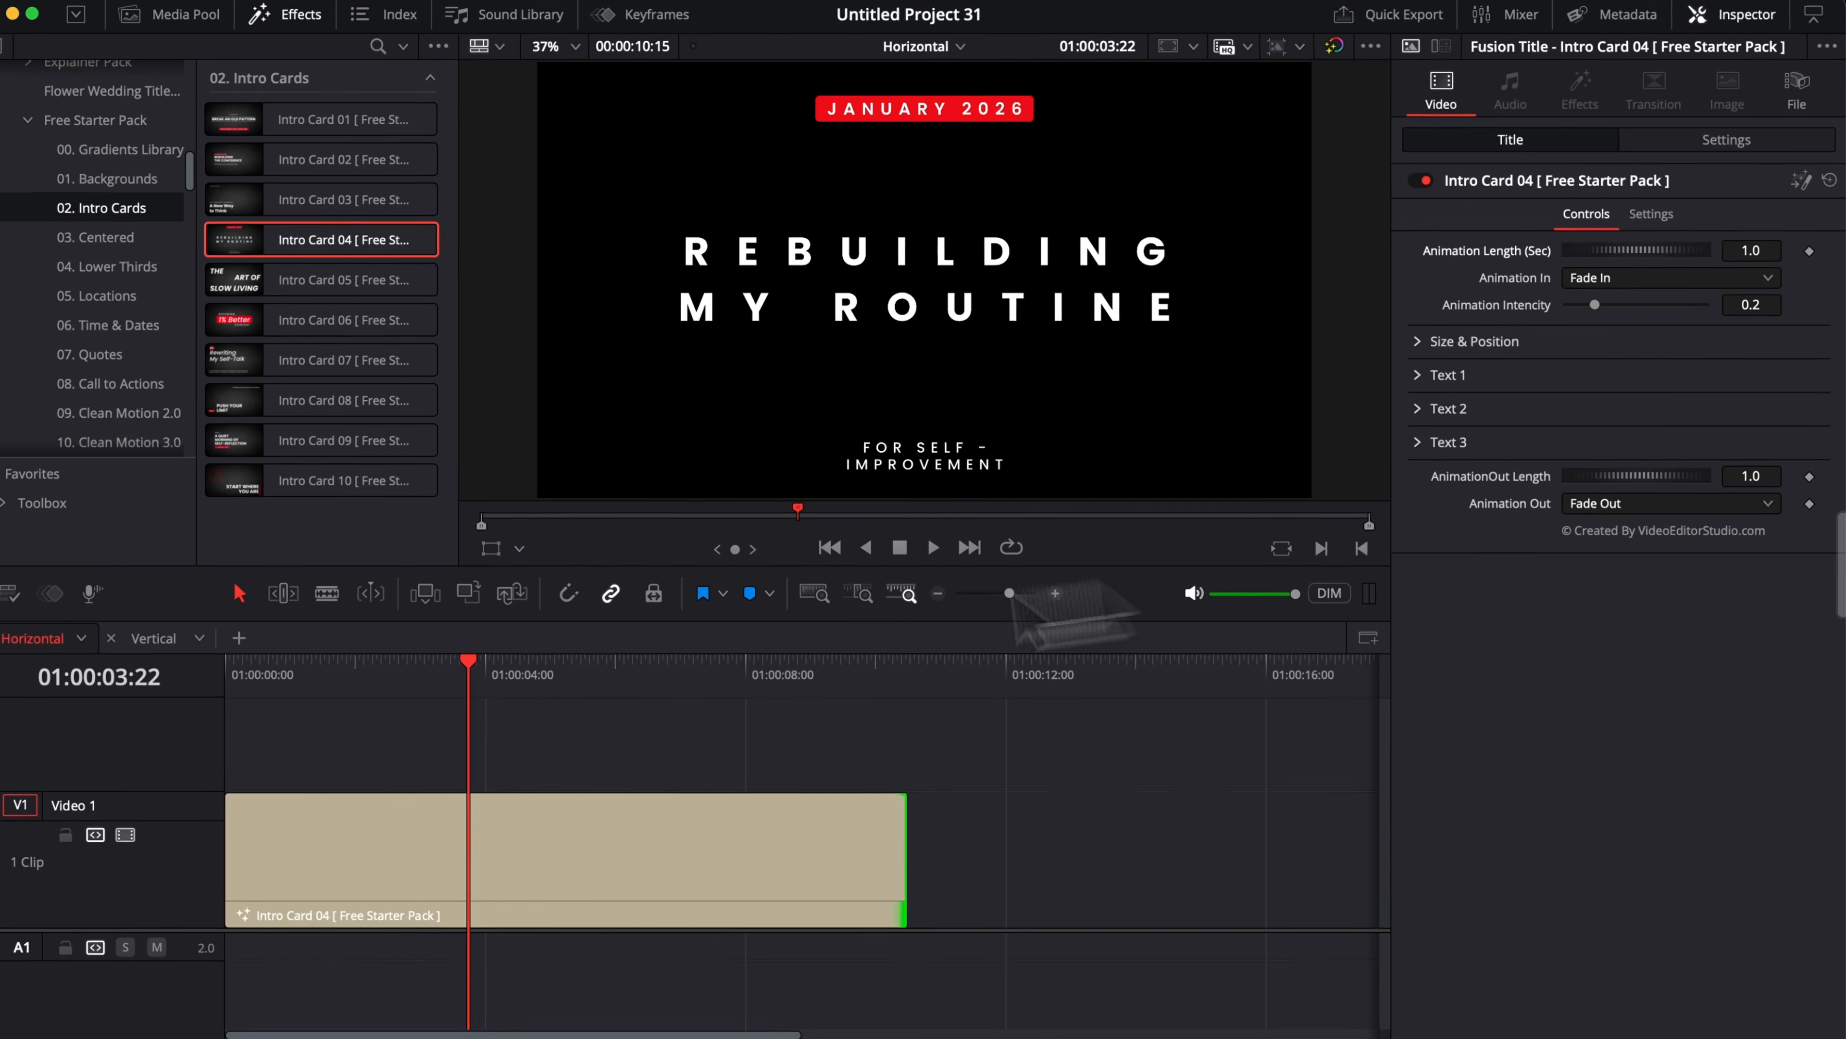
{"action": "left_click_drag", "start_coordinate": [465, 669], "coordinate": [239, 671]}
{"action": "key", "text": "space"}
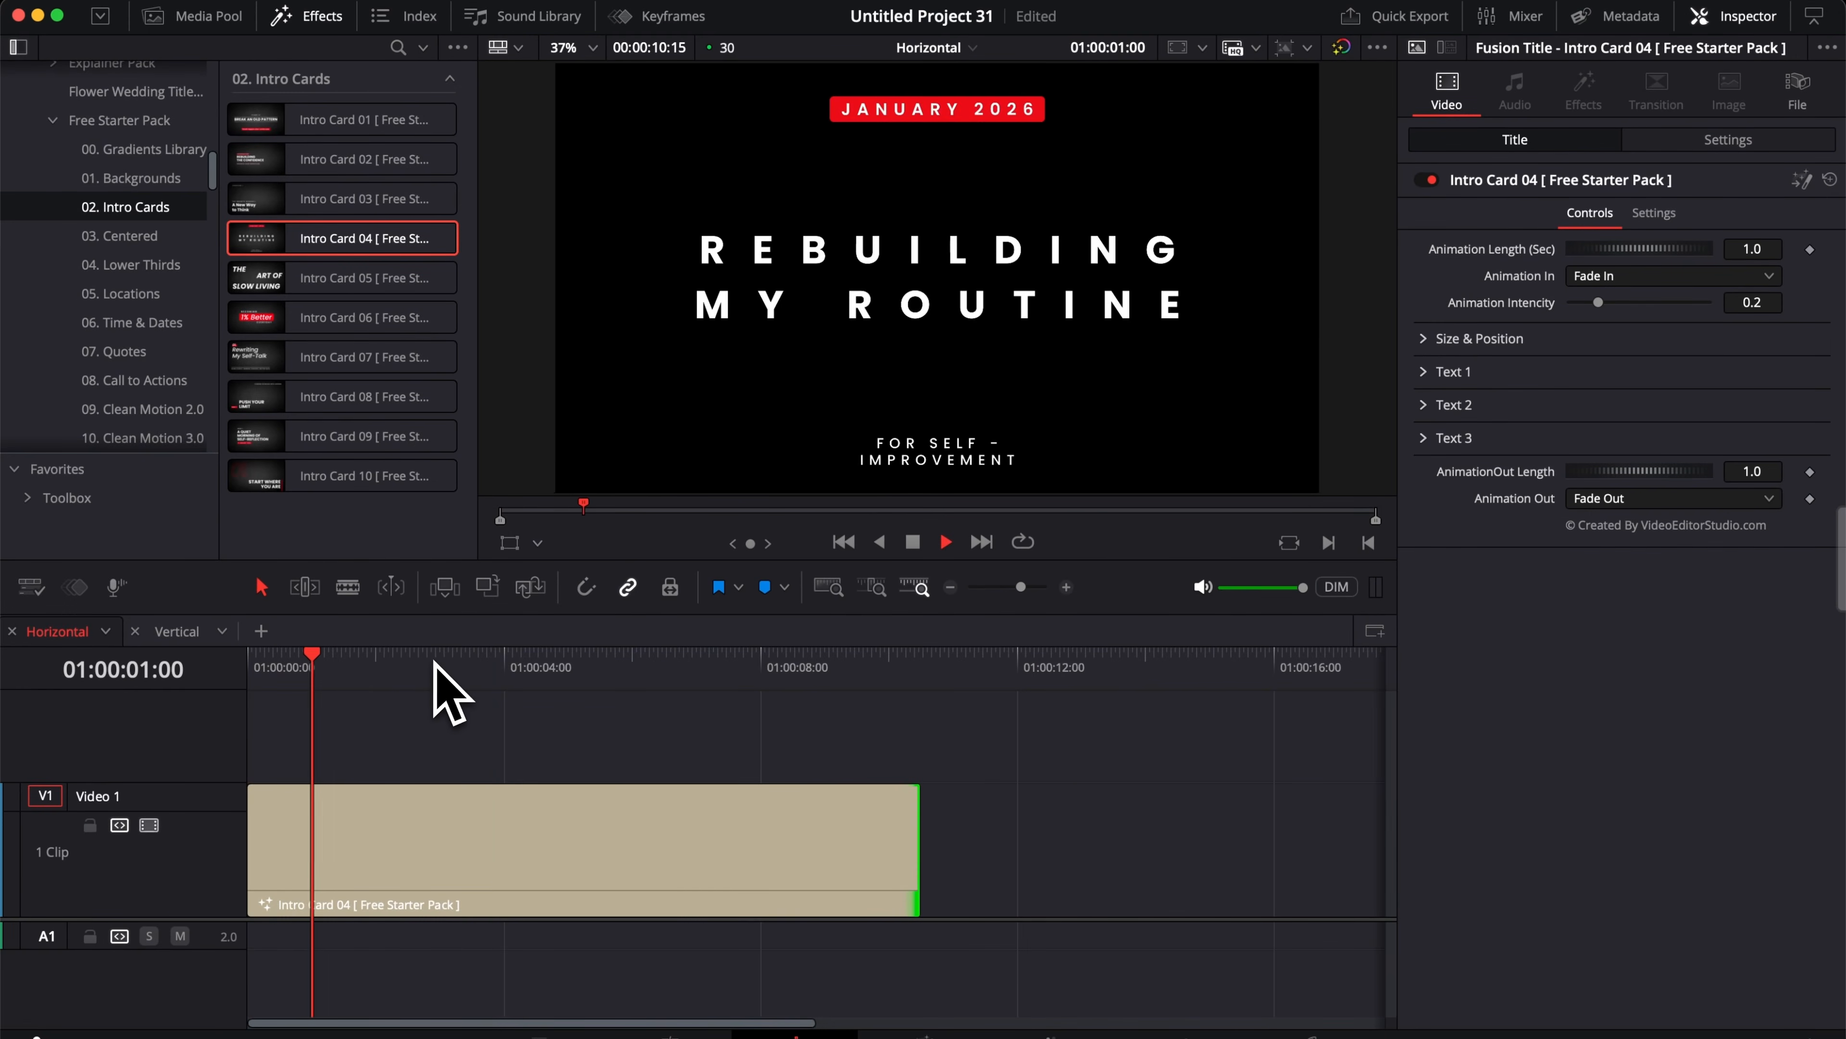
{"action": "key", "text": "space"}
Step: Set the intro card's Animation In to Slide Down and replay it from the beginning
{"action": "left_click", "coordinate": [1645, 275]}
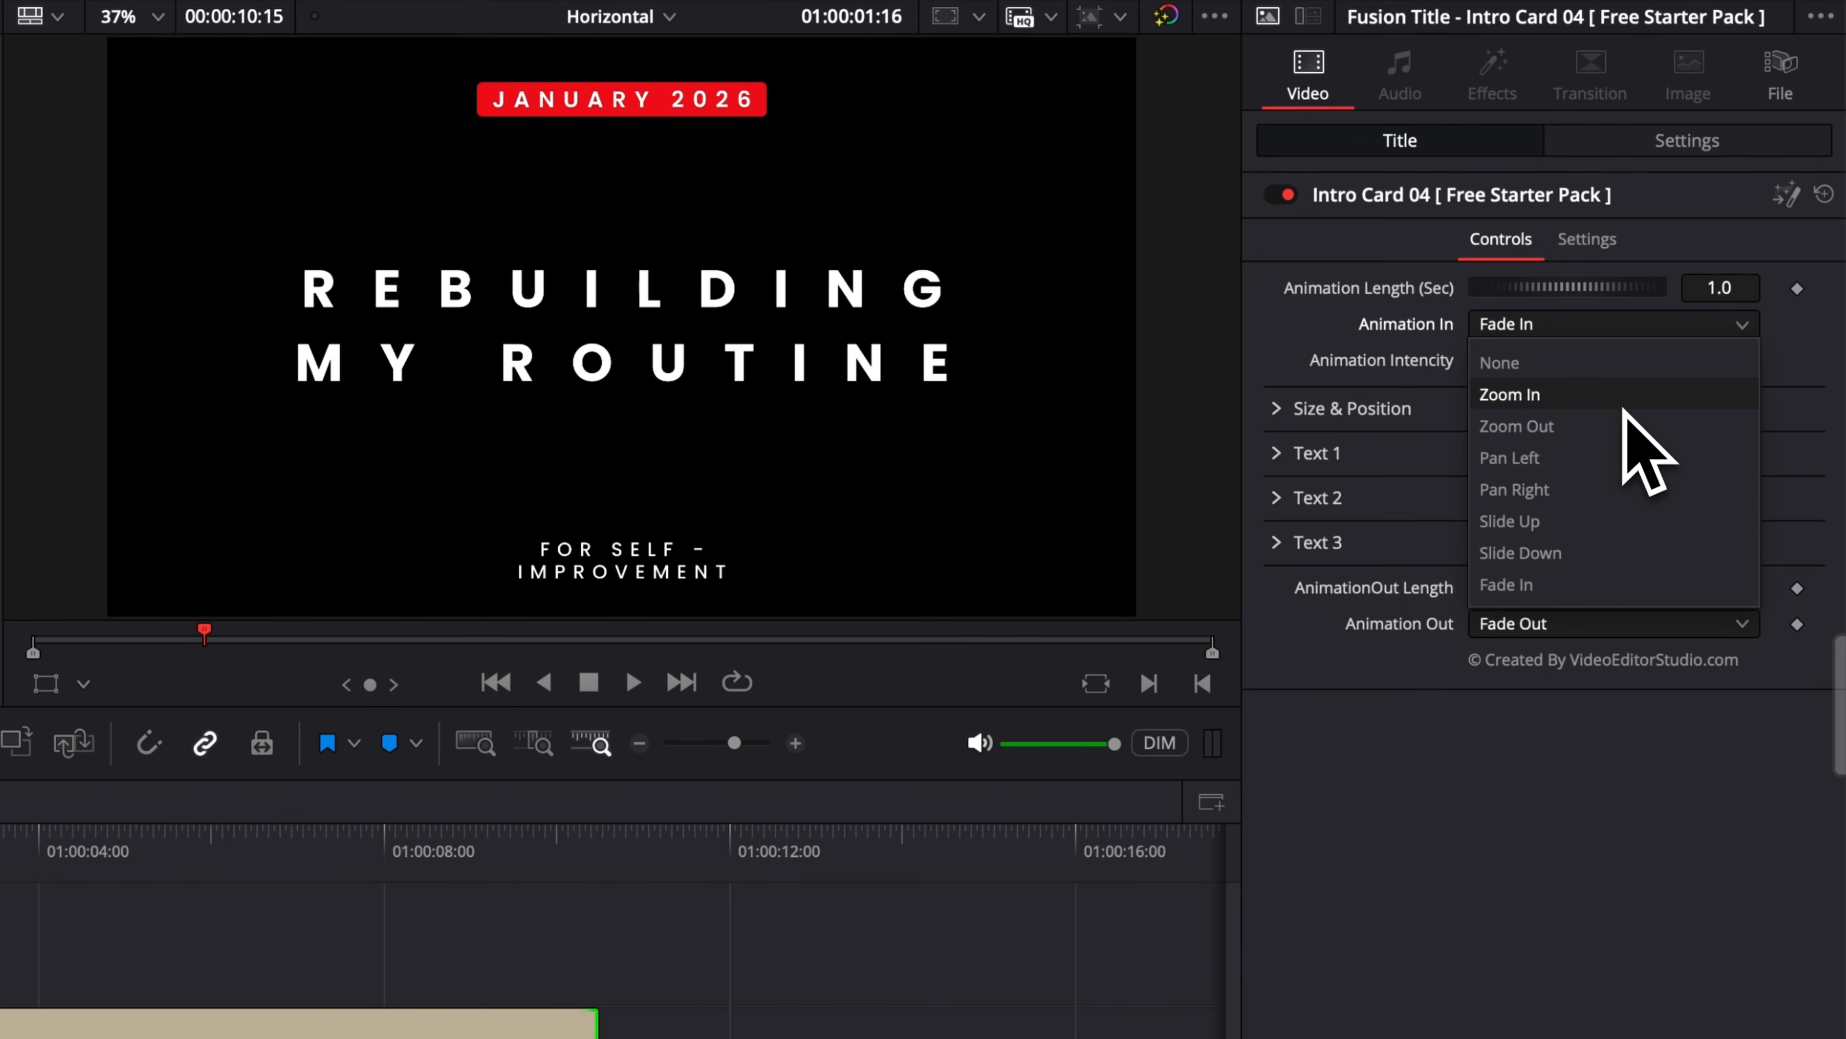
{"action": "left_click", "coordinate": [1614, 555]}
{"action": "left_click_drag", "start_coordinate": [313, 661], "coordinate": [236, 680]}
{"action": "key", "text": "space"}
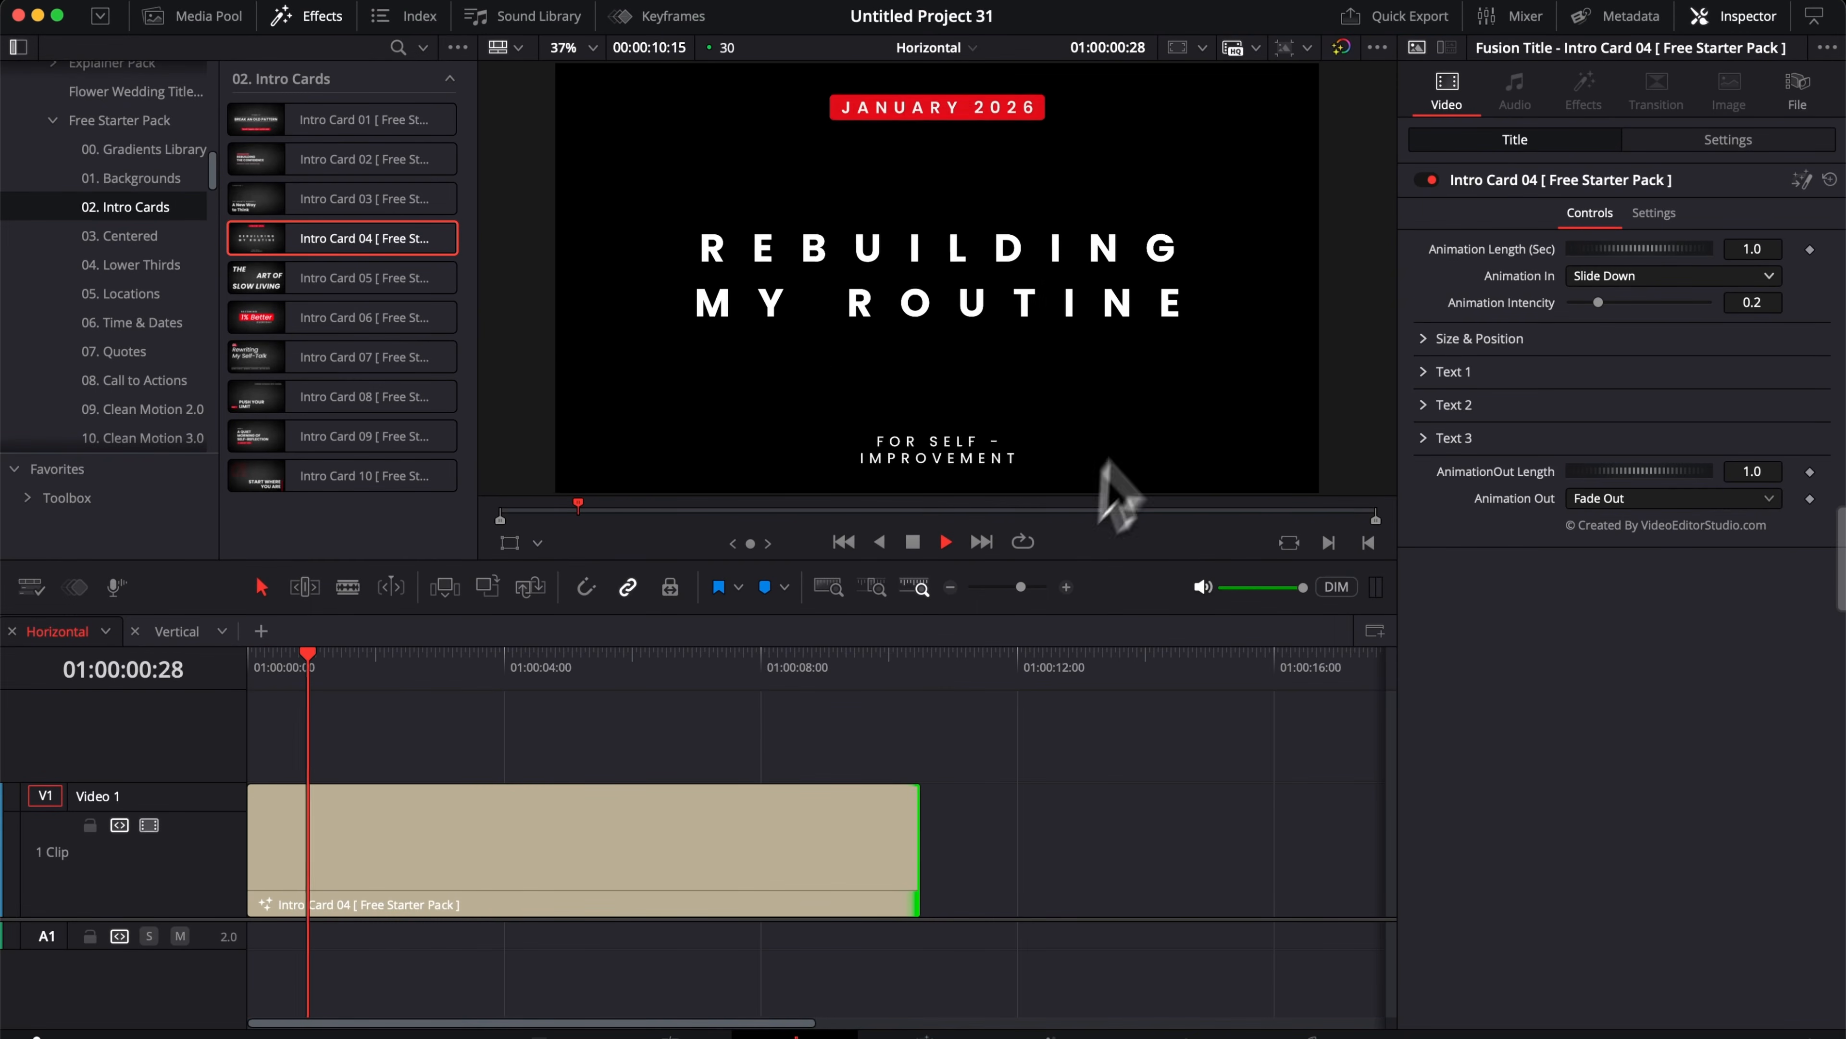
{"action": "key", "text": "space"}
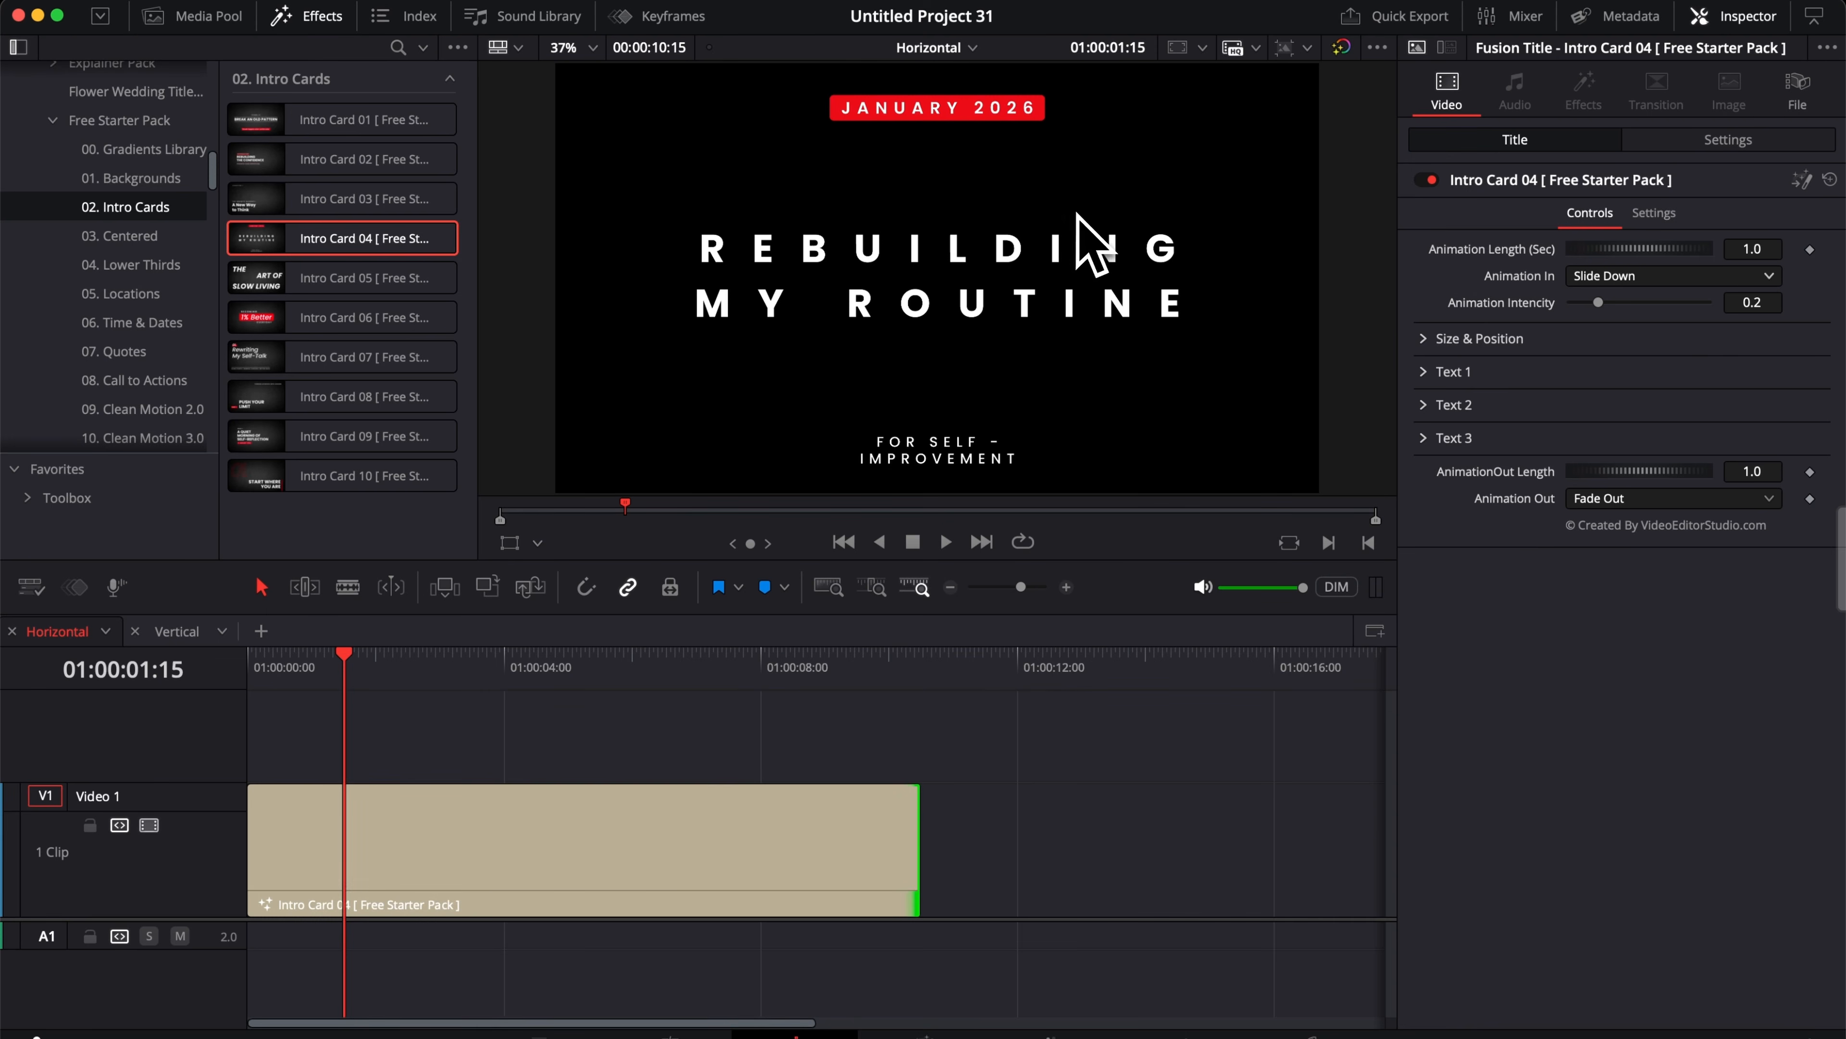
Step: Set the intro card's Animation Intensity to 0.05 and replay the animation from the start
{"action": "left_click_drag", "start_coordinate": [344, 663], "coordinate": [257, 682]}
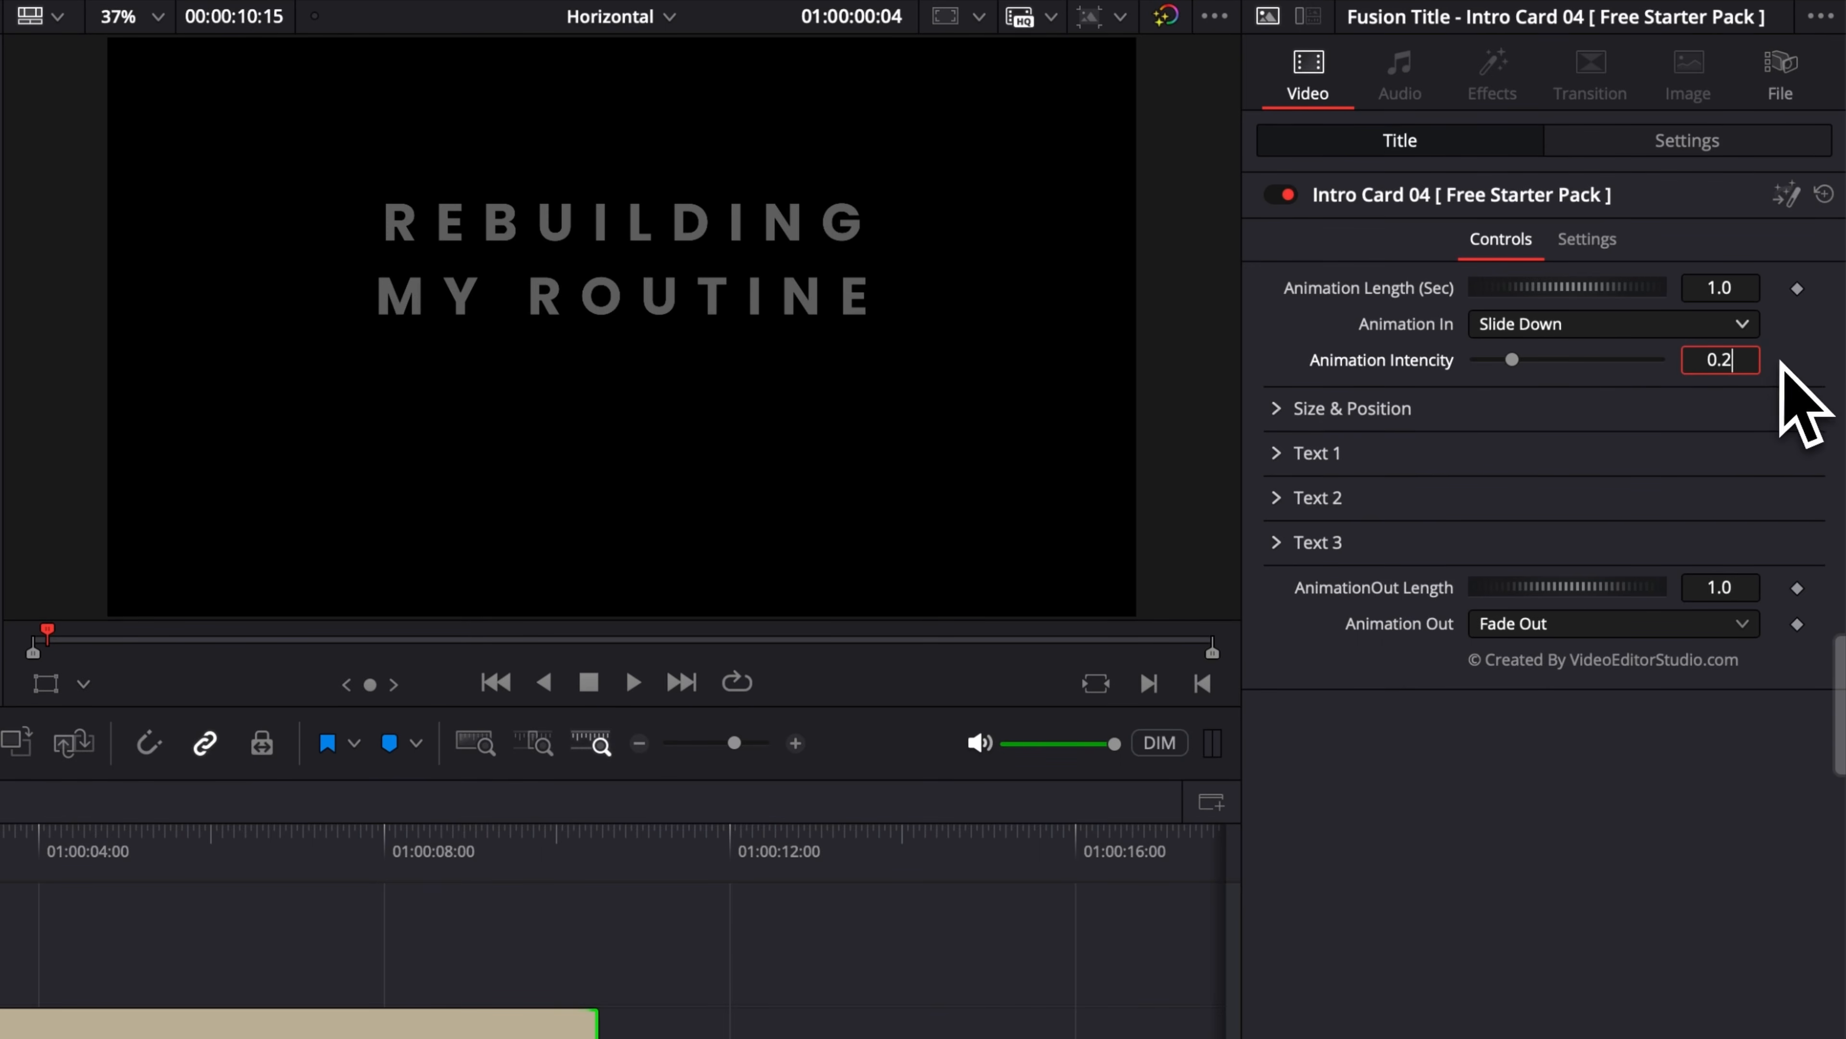
{"action": "key", "text": "Return"}
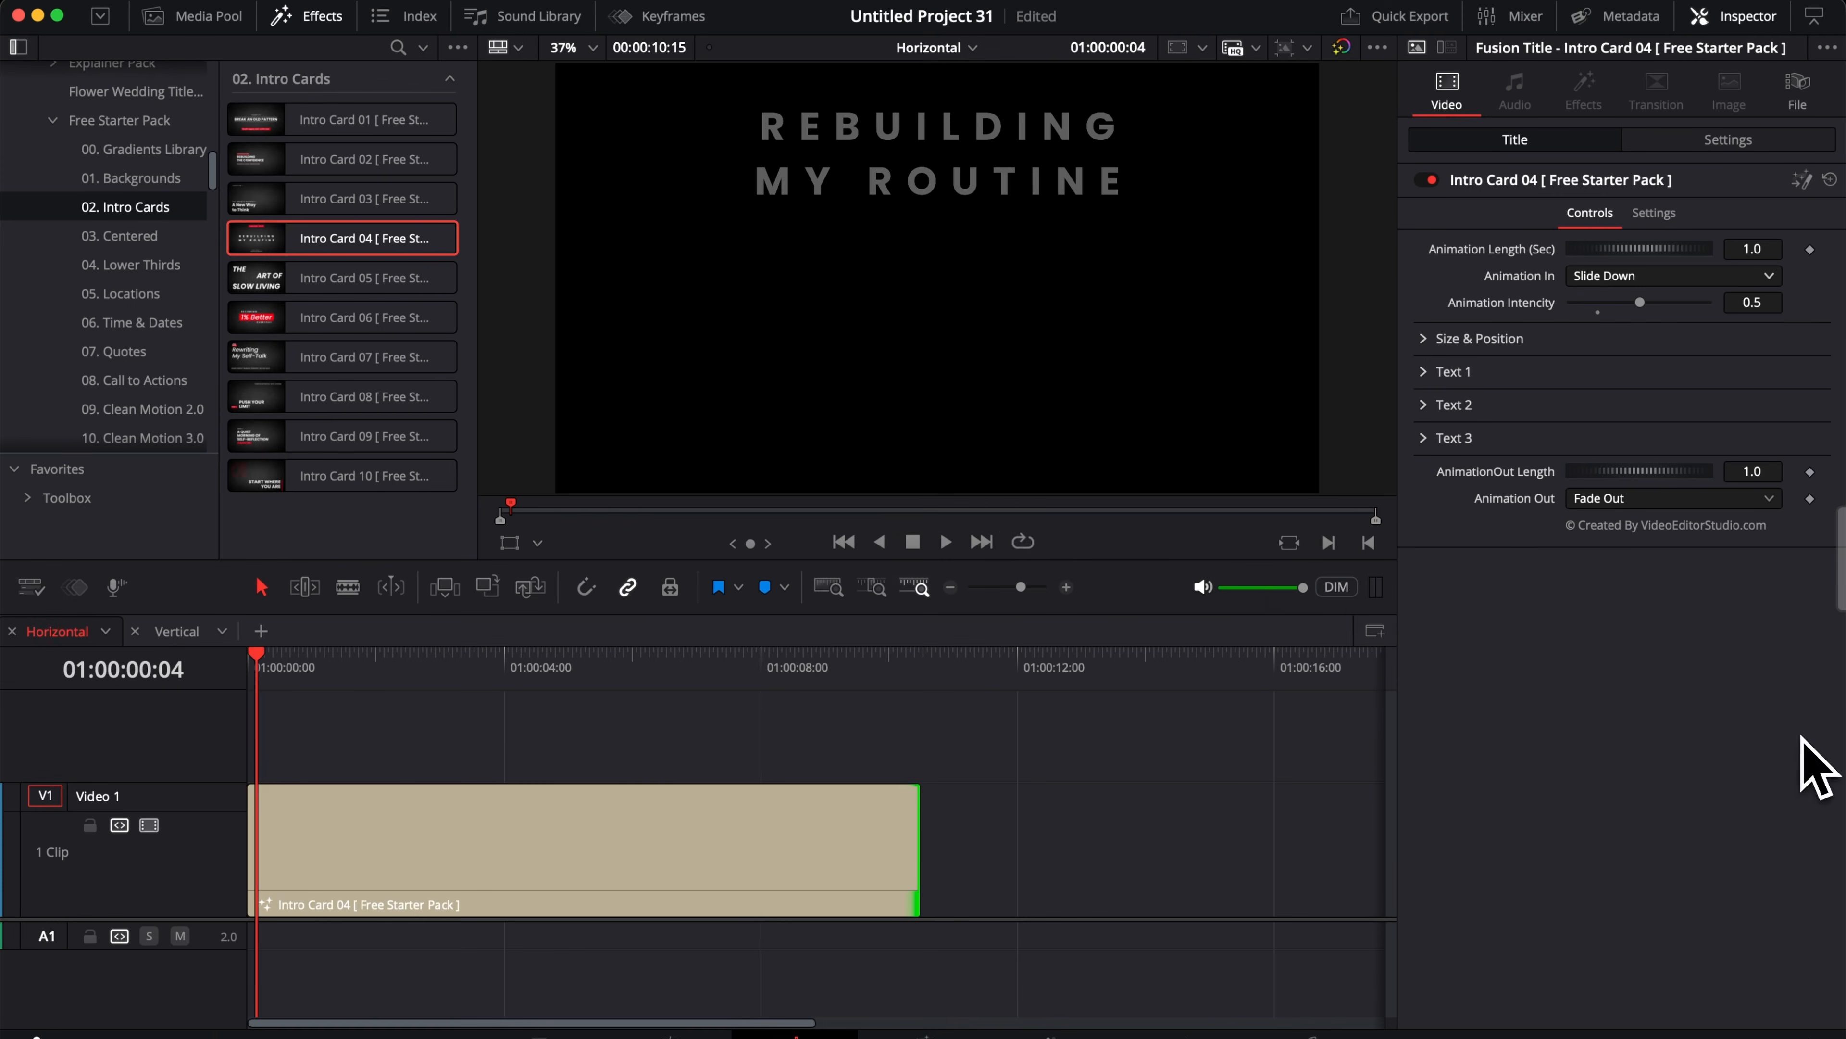
{"action": "left_click", "coordinate": [243, 670]}
{"action": "key", "text": "space"}
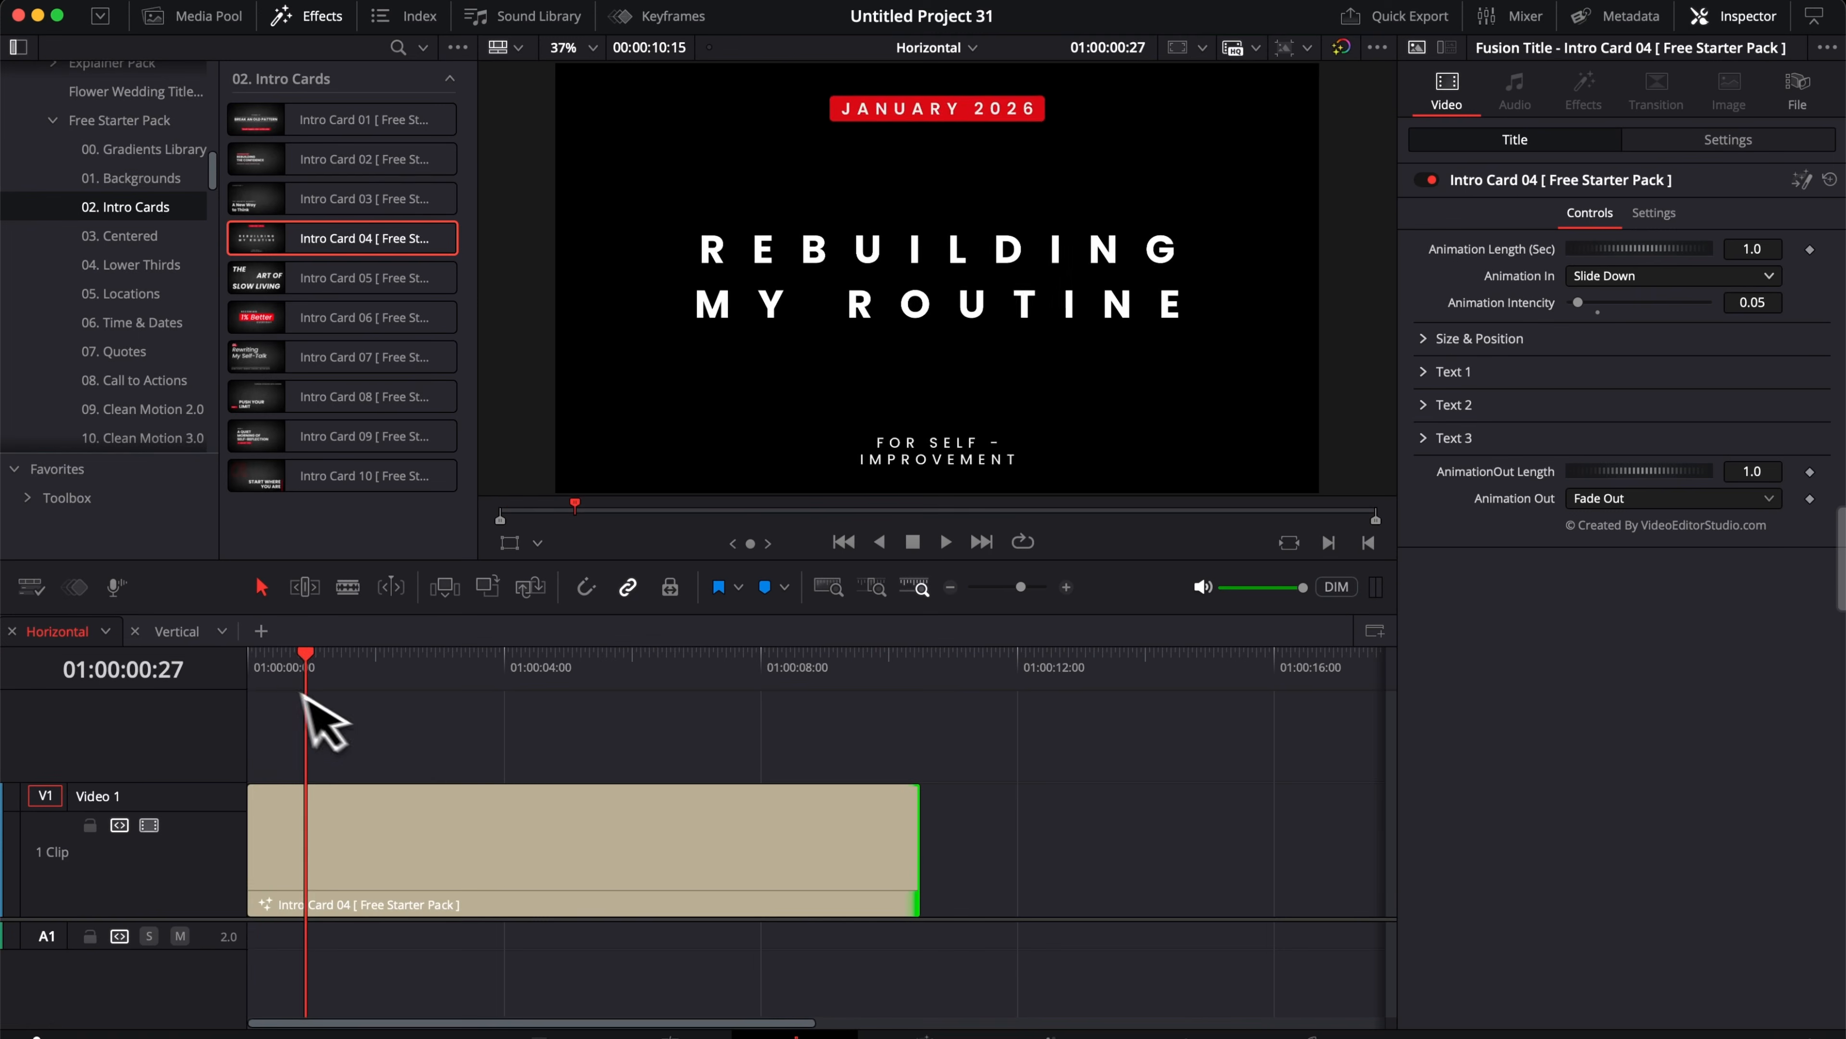
{"action": "left_click", "coordinate": [243, 669]}
{"action": "key", "text": "space"}
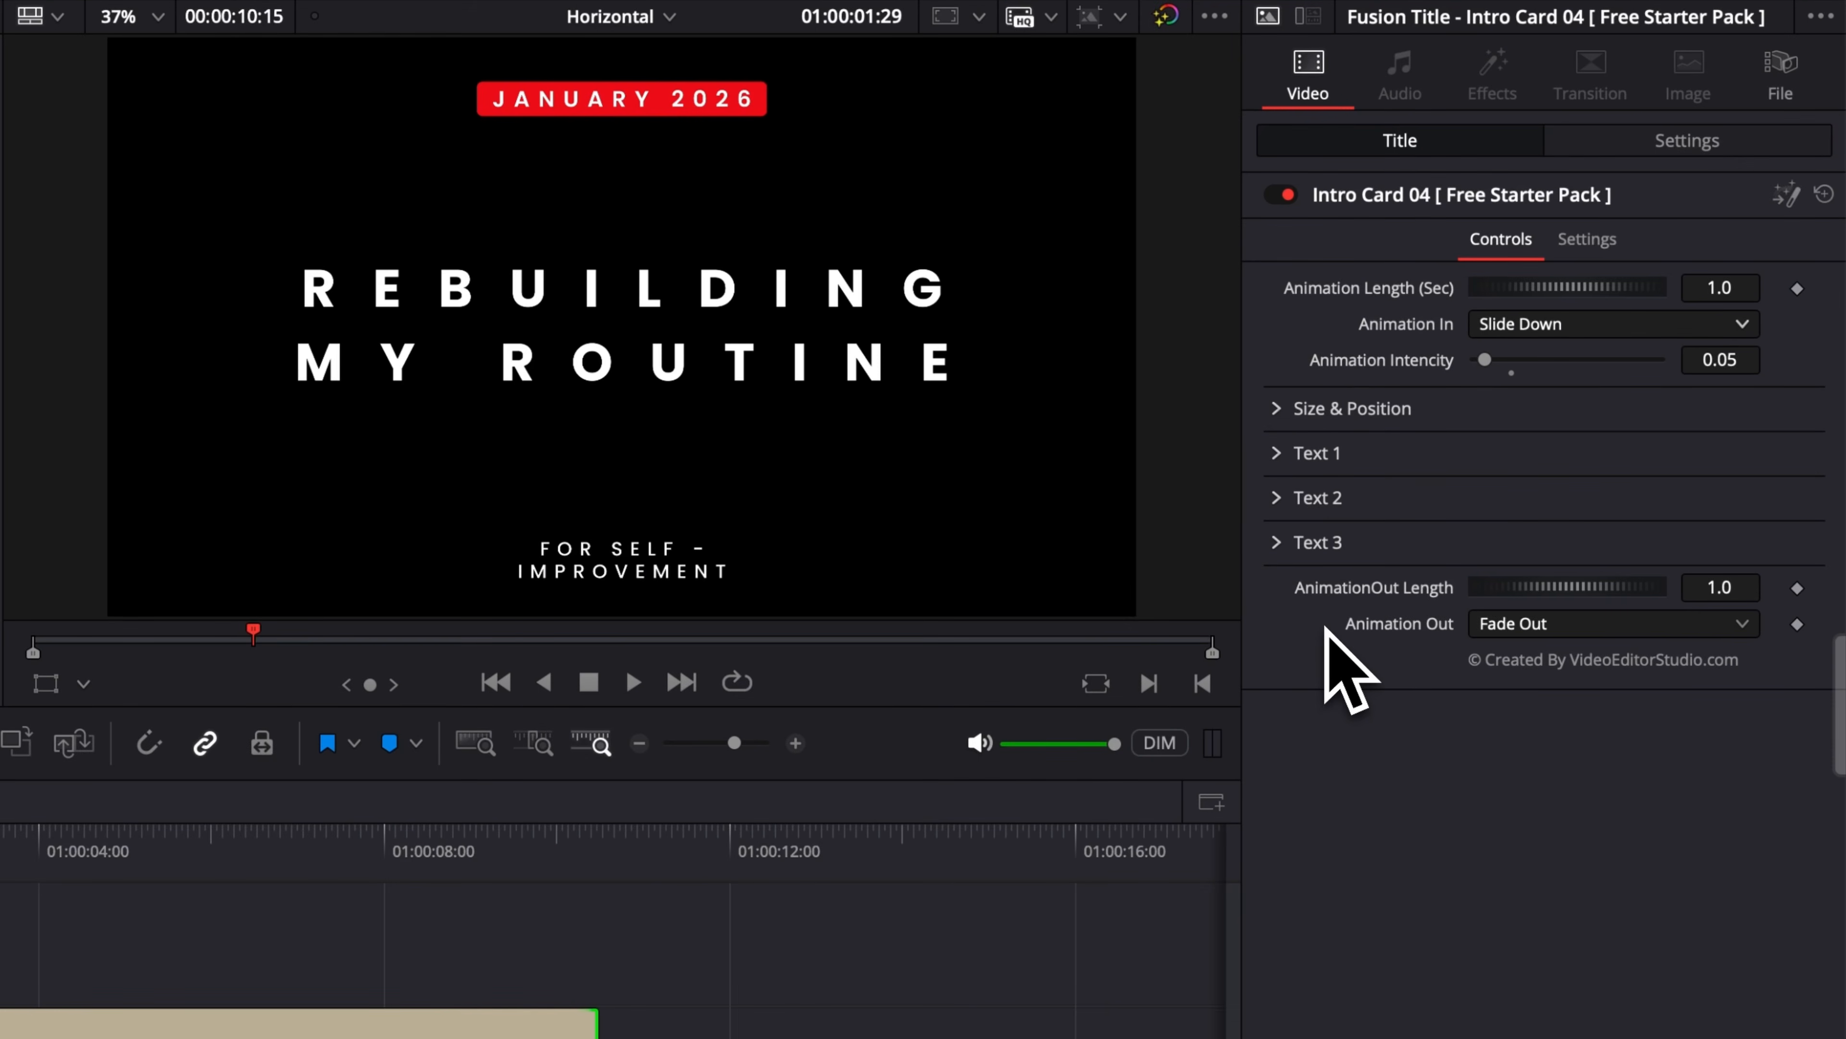
Step: Try shrinking the intro card with the Size & Position size slider, then reset Size and Center X
{"action": "left_click", "coordinate": [1277, 411]}
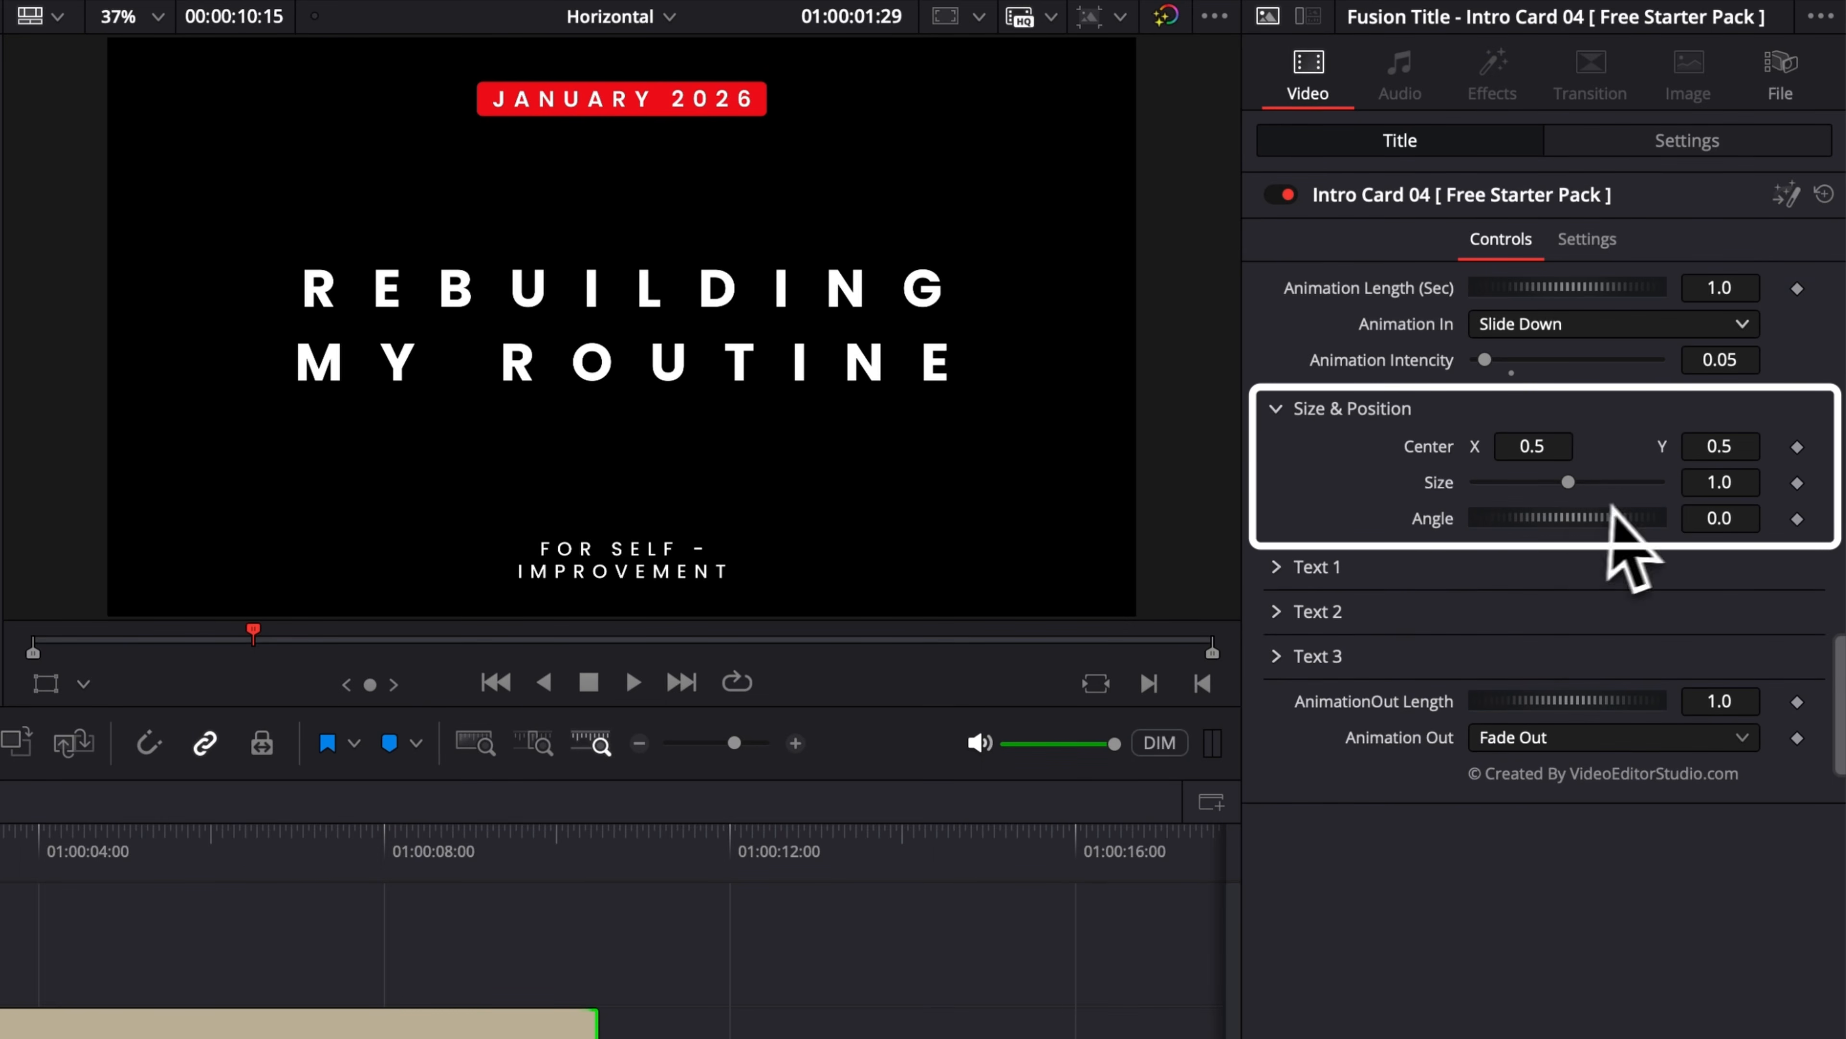
{"action": "left_click_drag", "start_coordinate": [1575, 493], "coordinate": [1623, 451]}
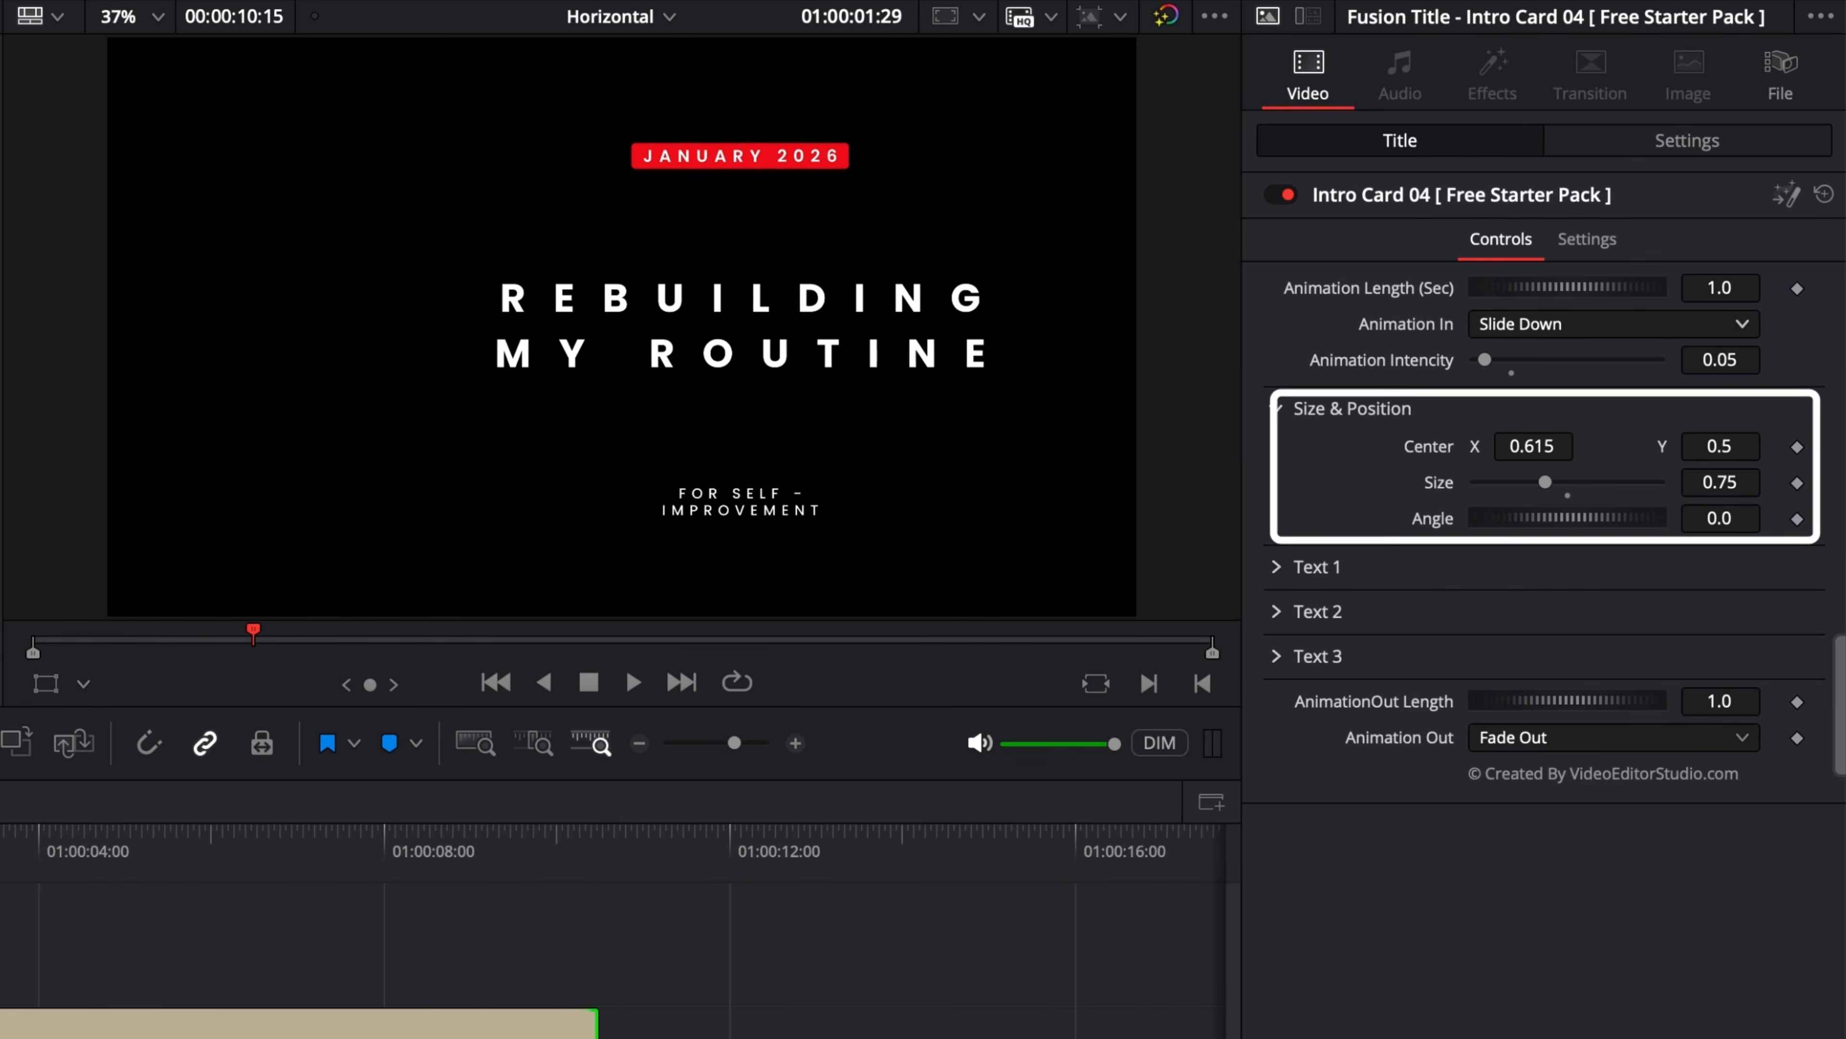
{"action": "double_click", "coordinate": [1571, 498]}
{"action": "double_click", "coordinate": [1447, 457]}
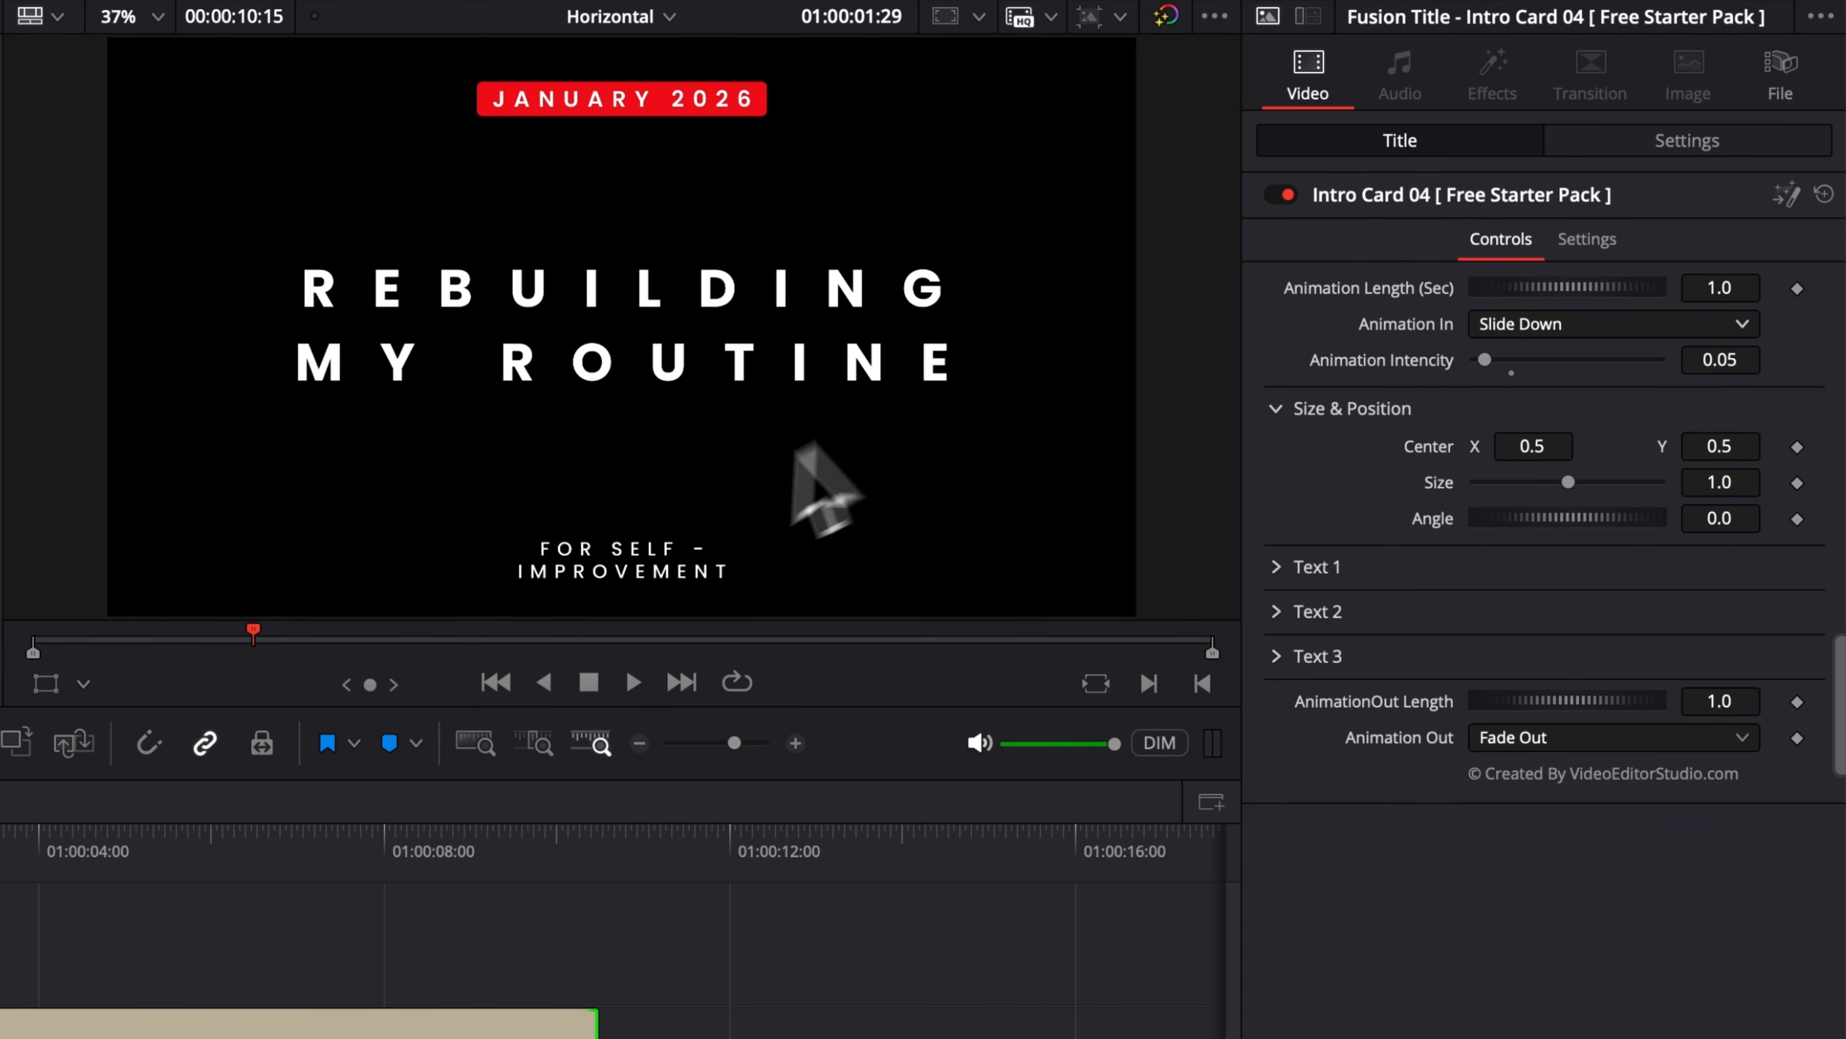
{"action": "left_click_drag", "start_coordinate": [1568, 483], "coordinate": [1636, 482]}
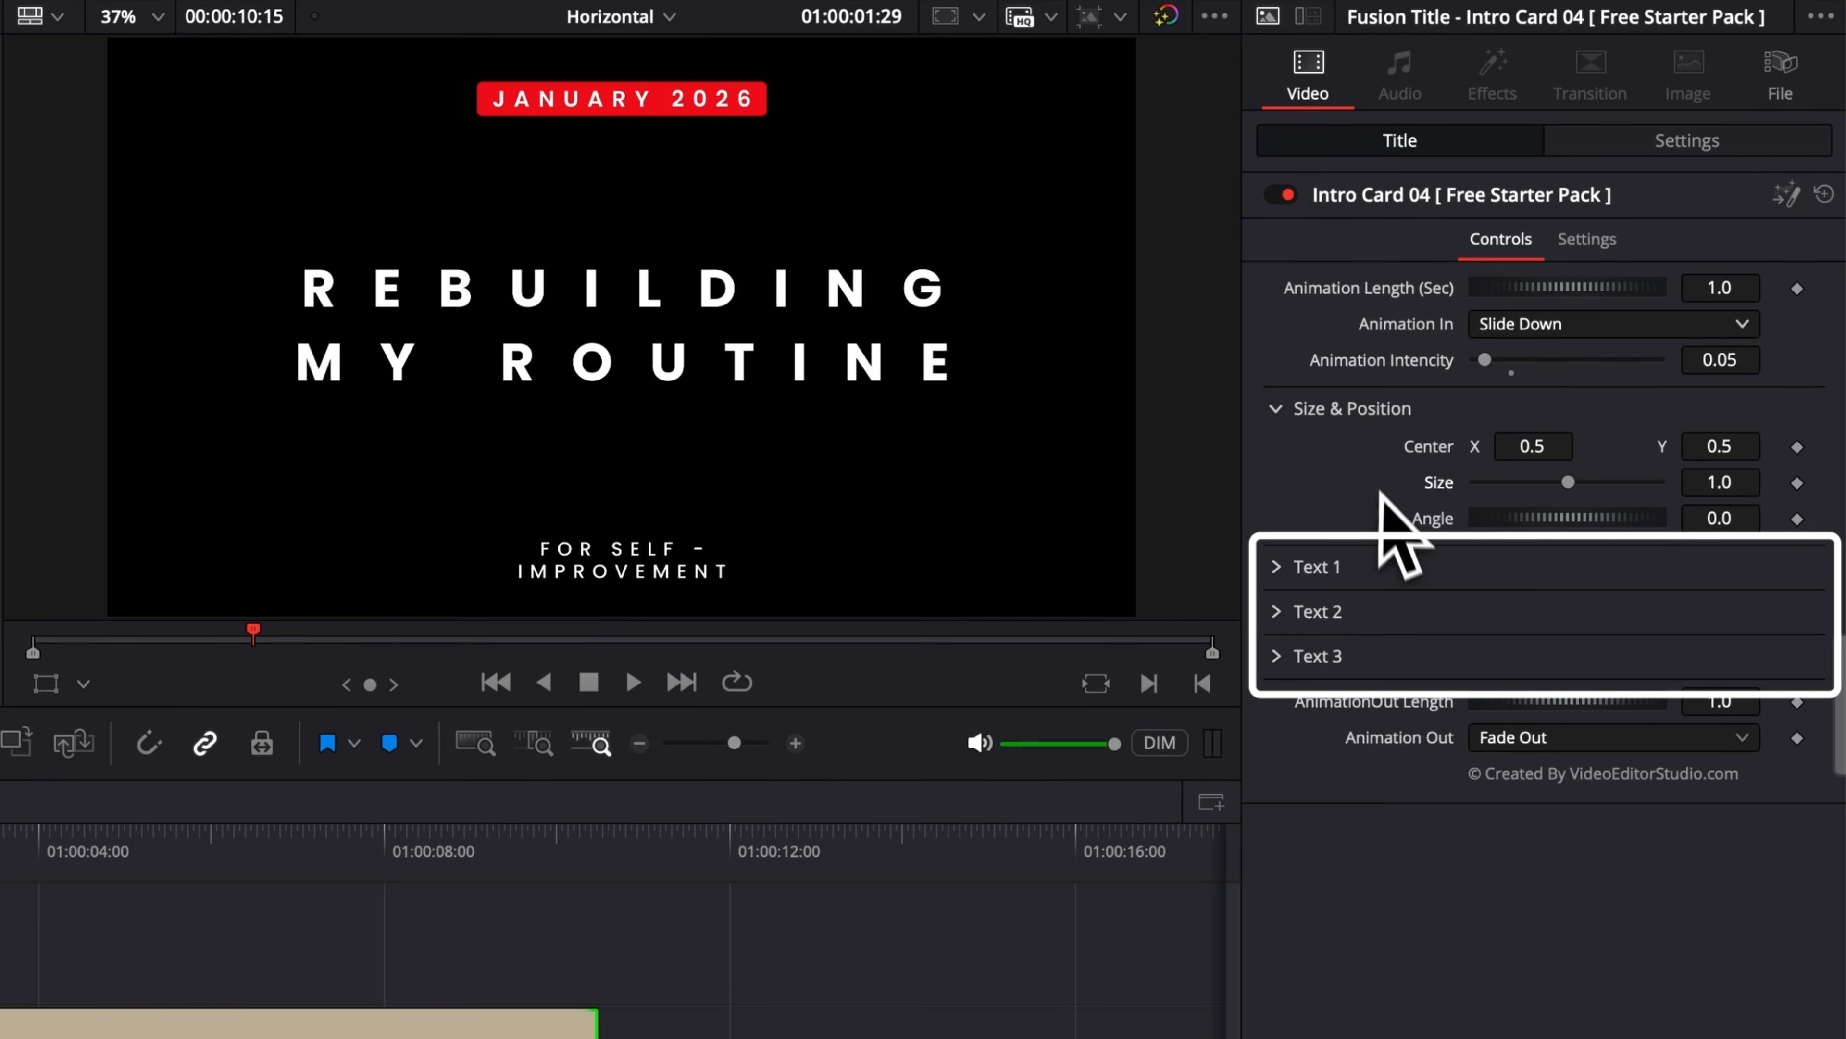
Step: Expand and collapse the Text 1, Text 2 and Text 3 sections to examine each text line's settings
{"action": "left_click", "coordinate": [1281, 567]}
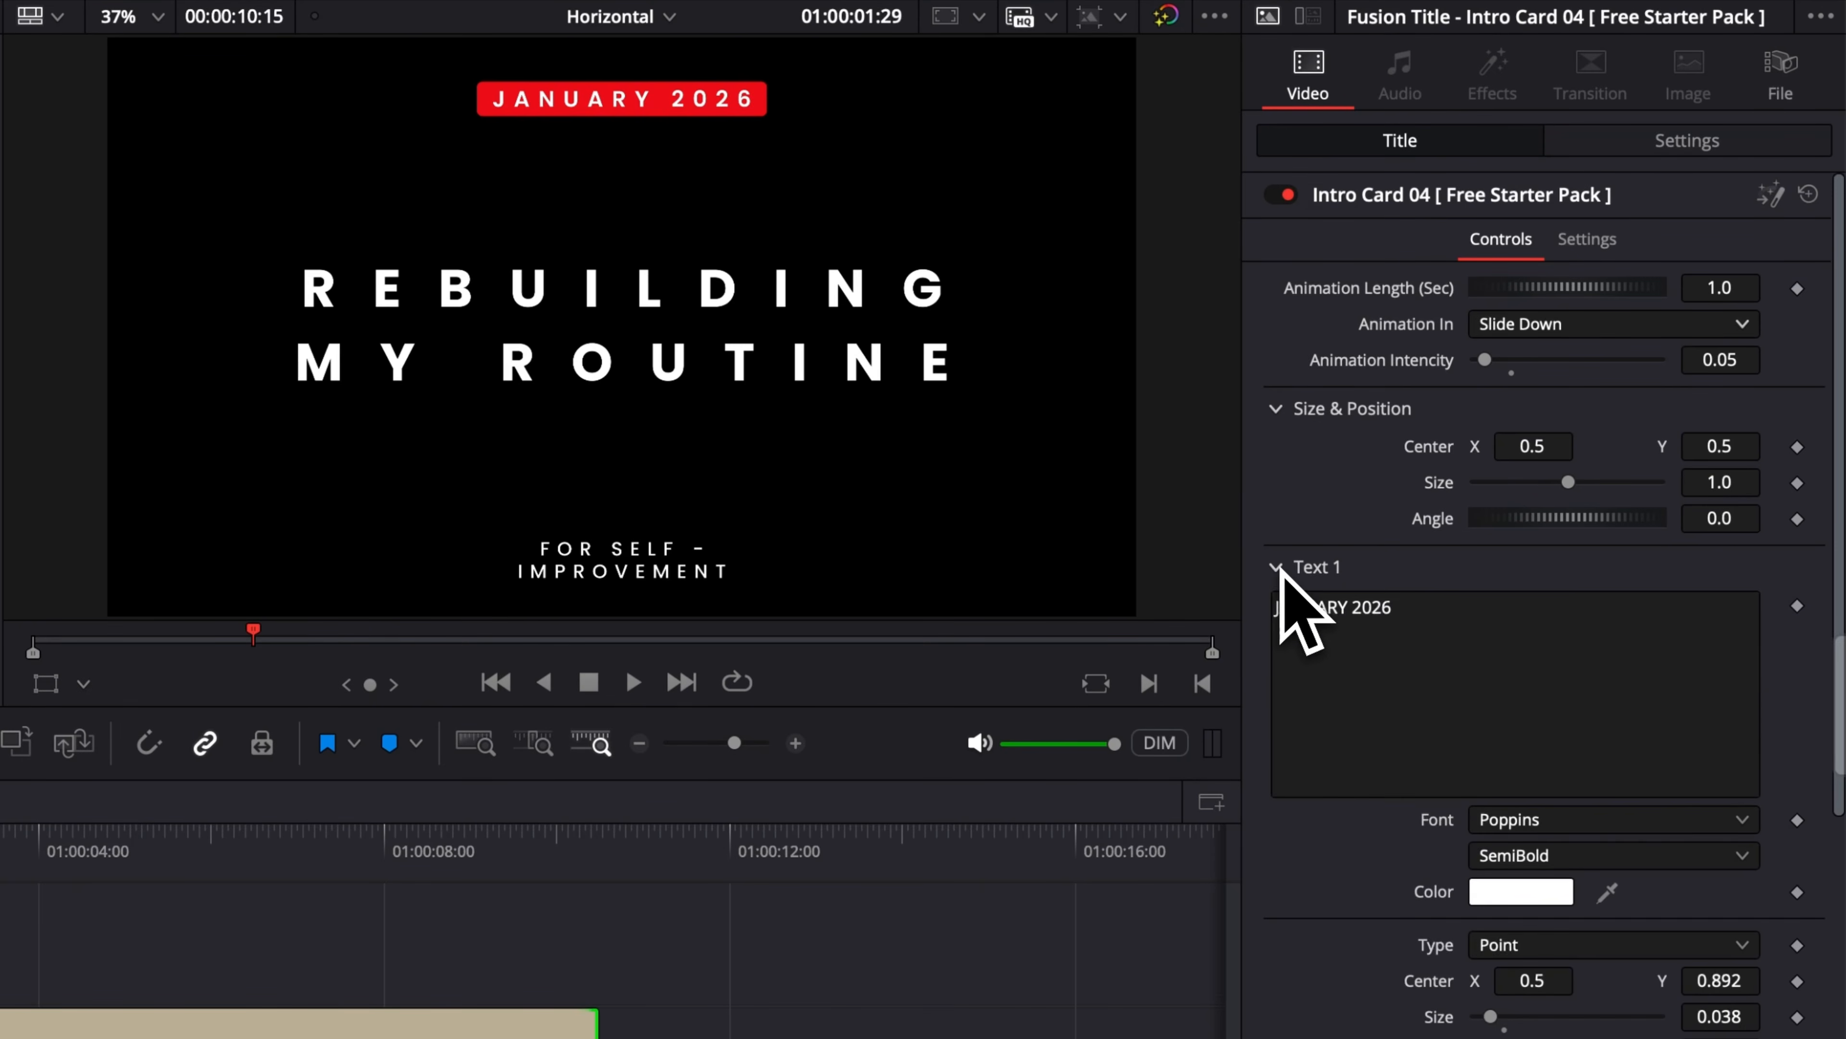
{"action": "left_click", "coordinate": [1280, 568]}
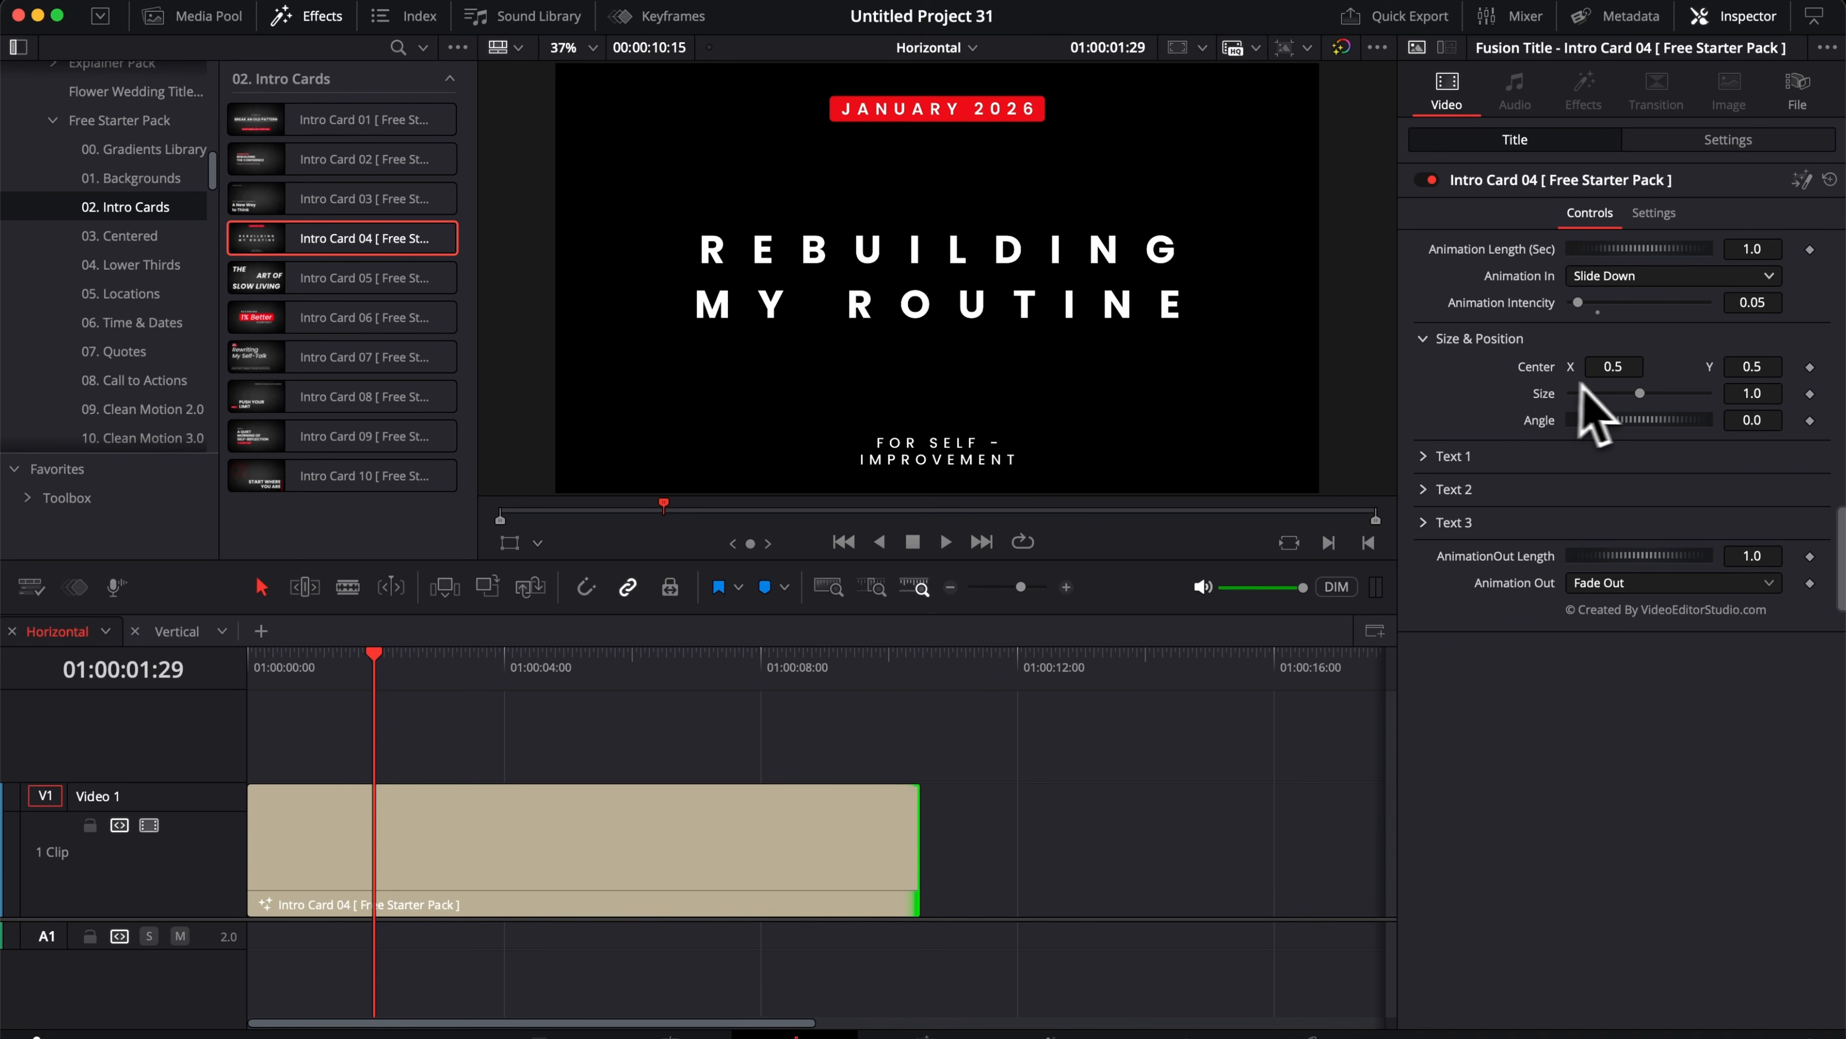
{"action": "left_click", "coordinate": [1483, 340]}
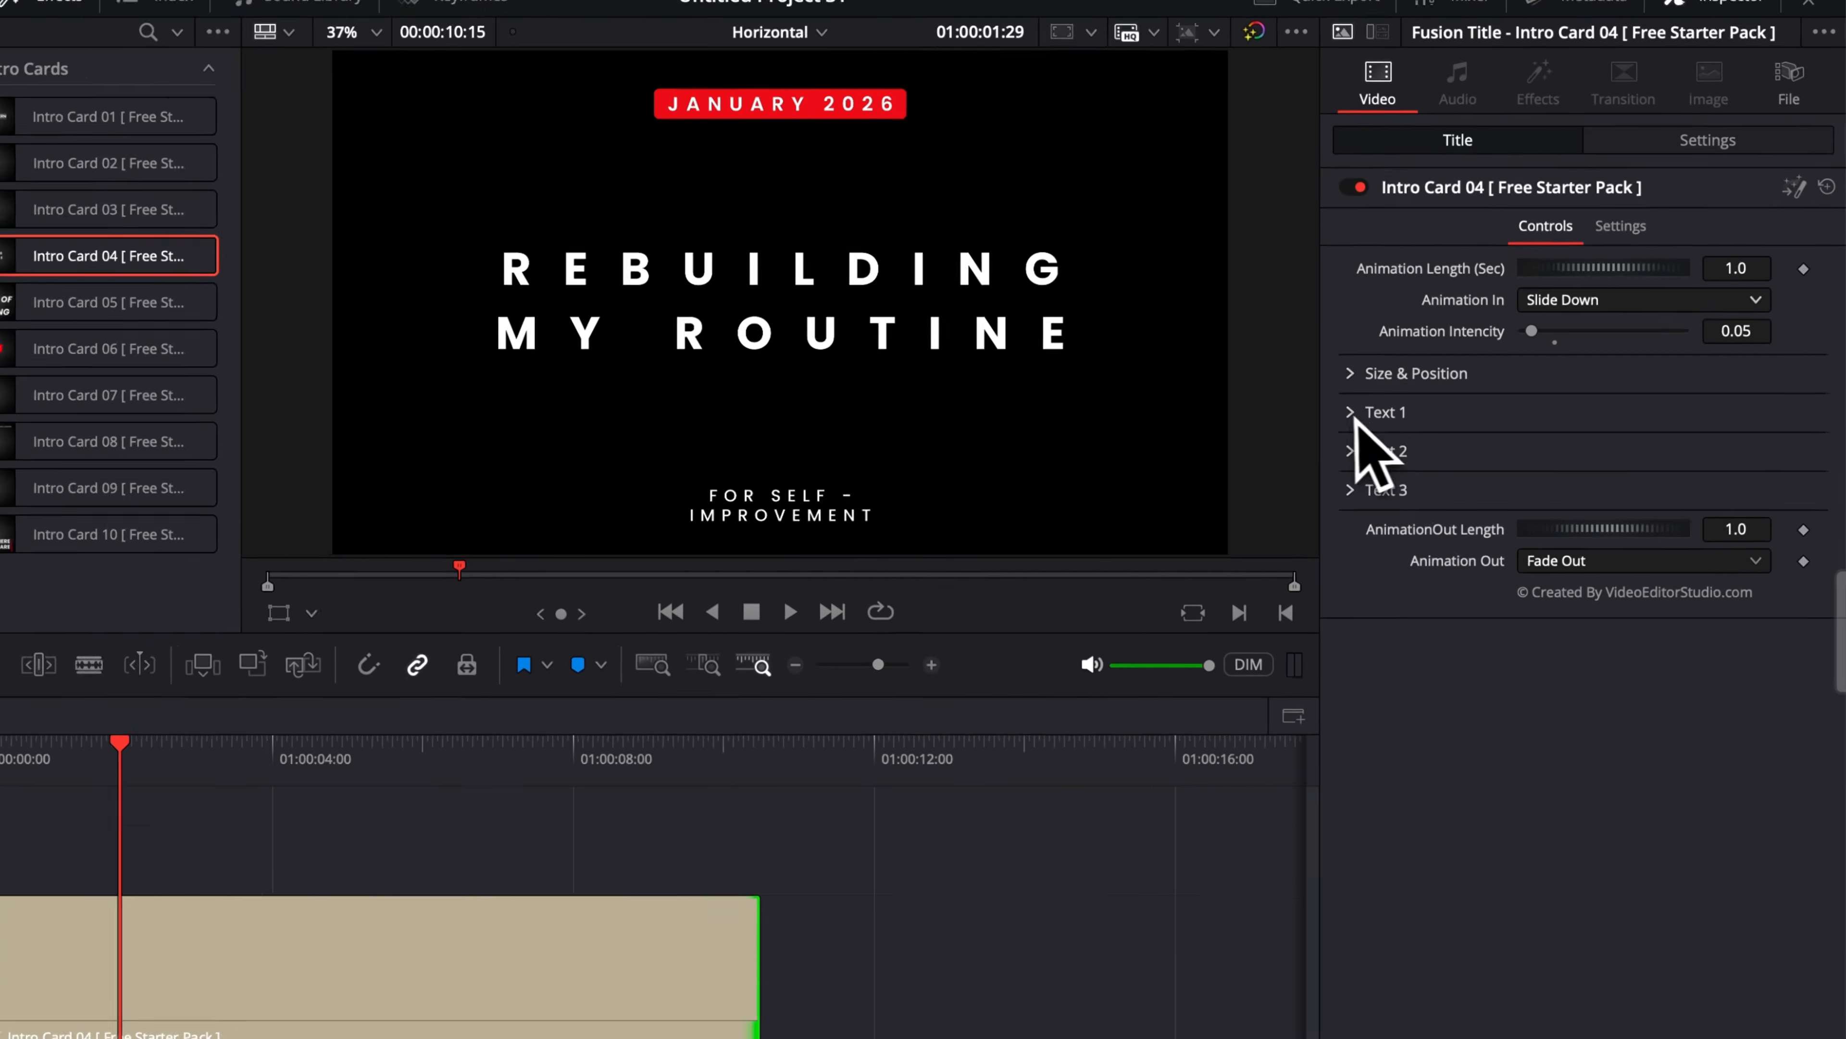
{"action": "left_click", "coordinate": [1424, 372]}
{"action": "left_click", "coordinate": [1273, 457]}
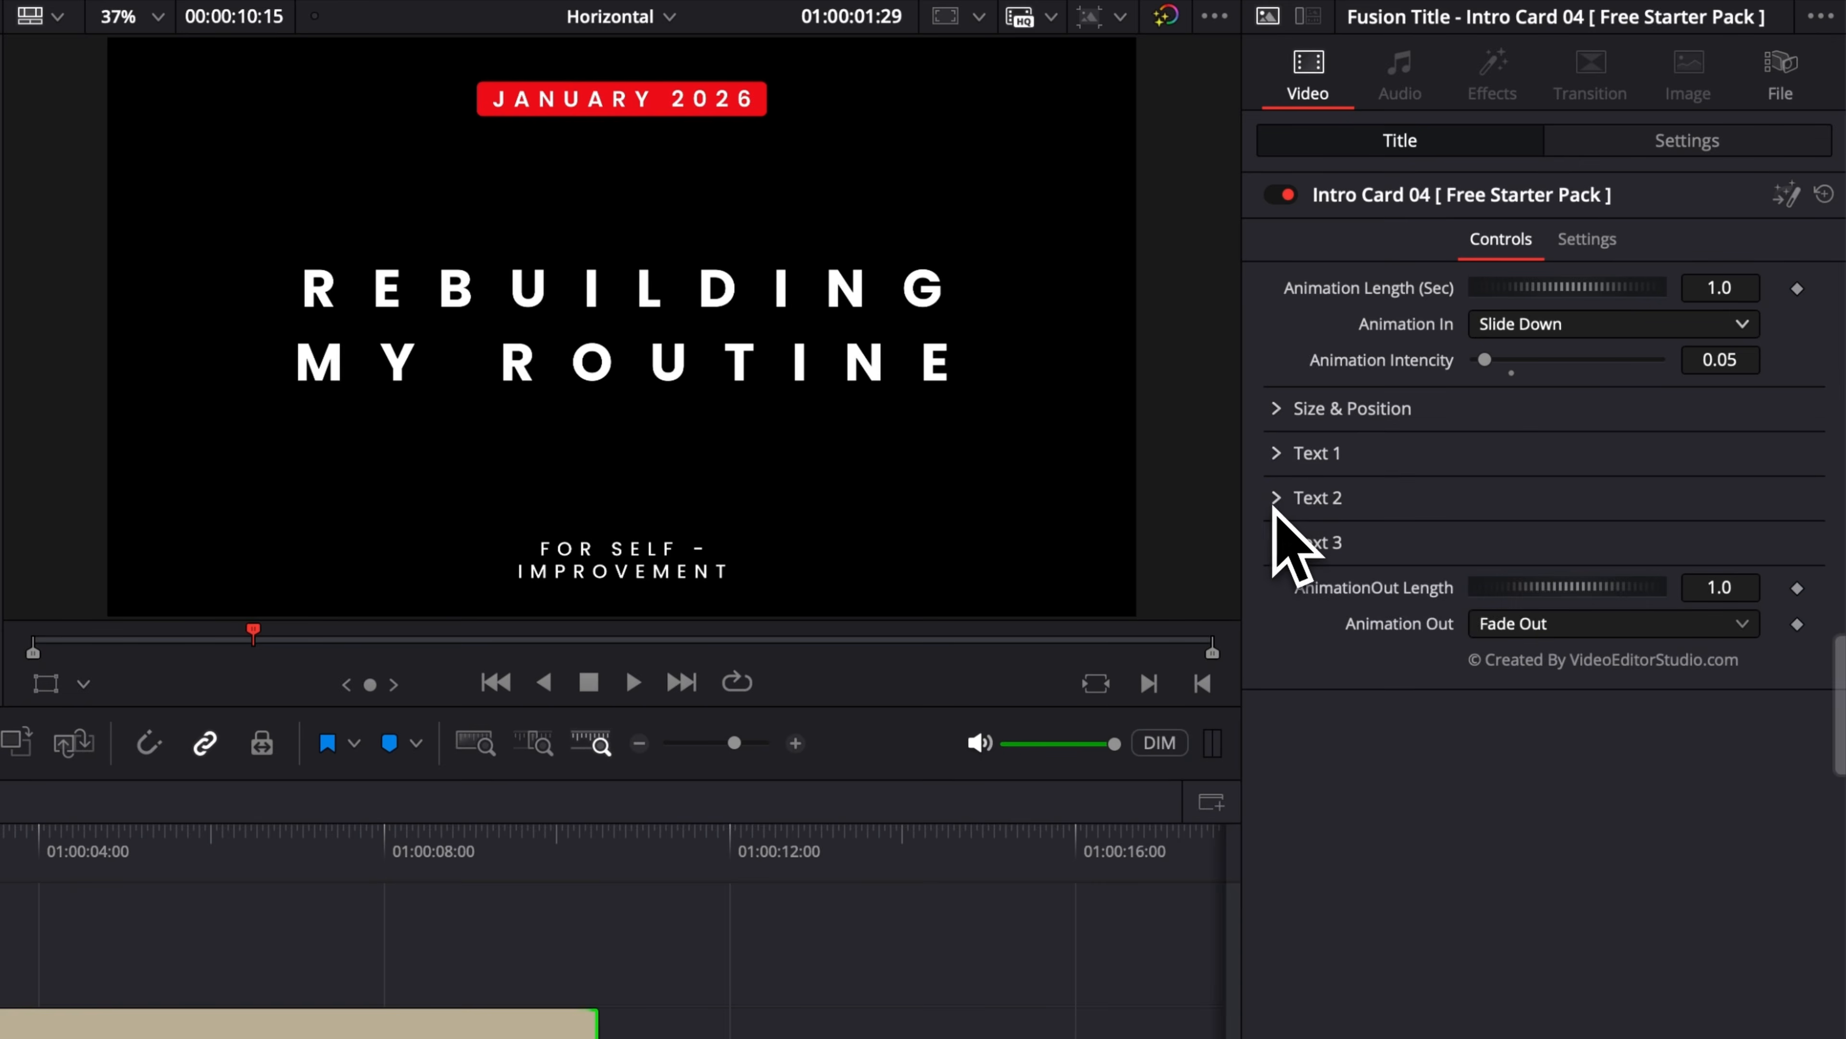
{"action": "left_click", "coordinate": [1278, 499]}
{"action": "left_click", "coordinate": [1277, 502]}
{"action": "left_click", "coordinate": [1279, 546]}
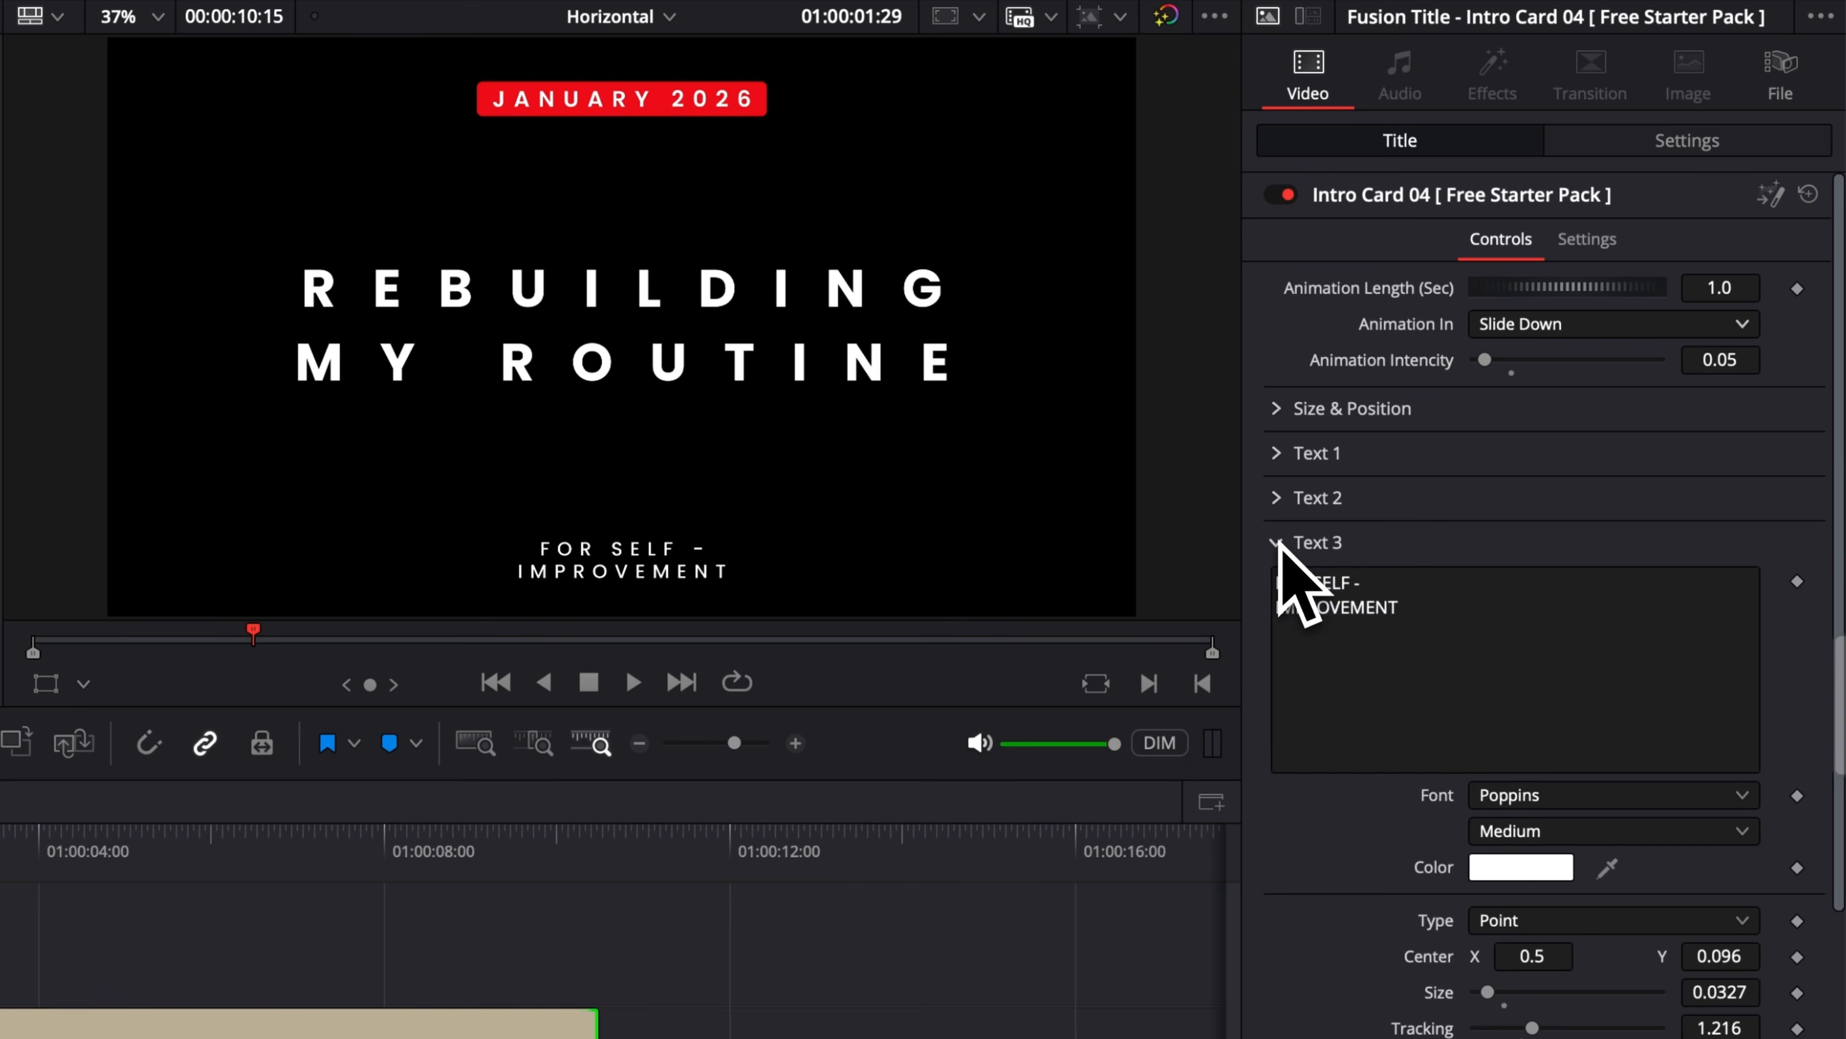
{"action": "left_click", "coordinate": [1279, 546]}
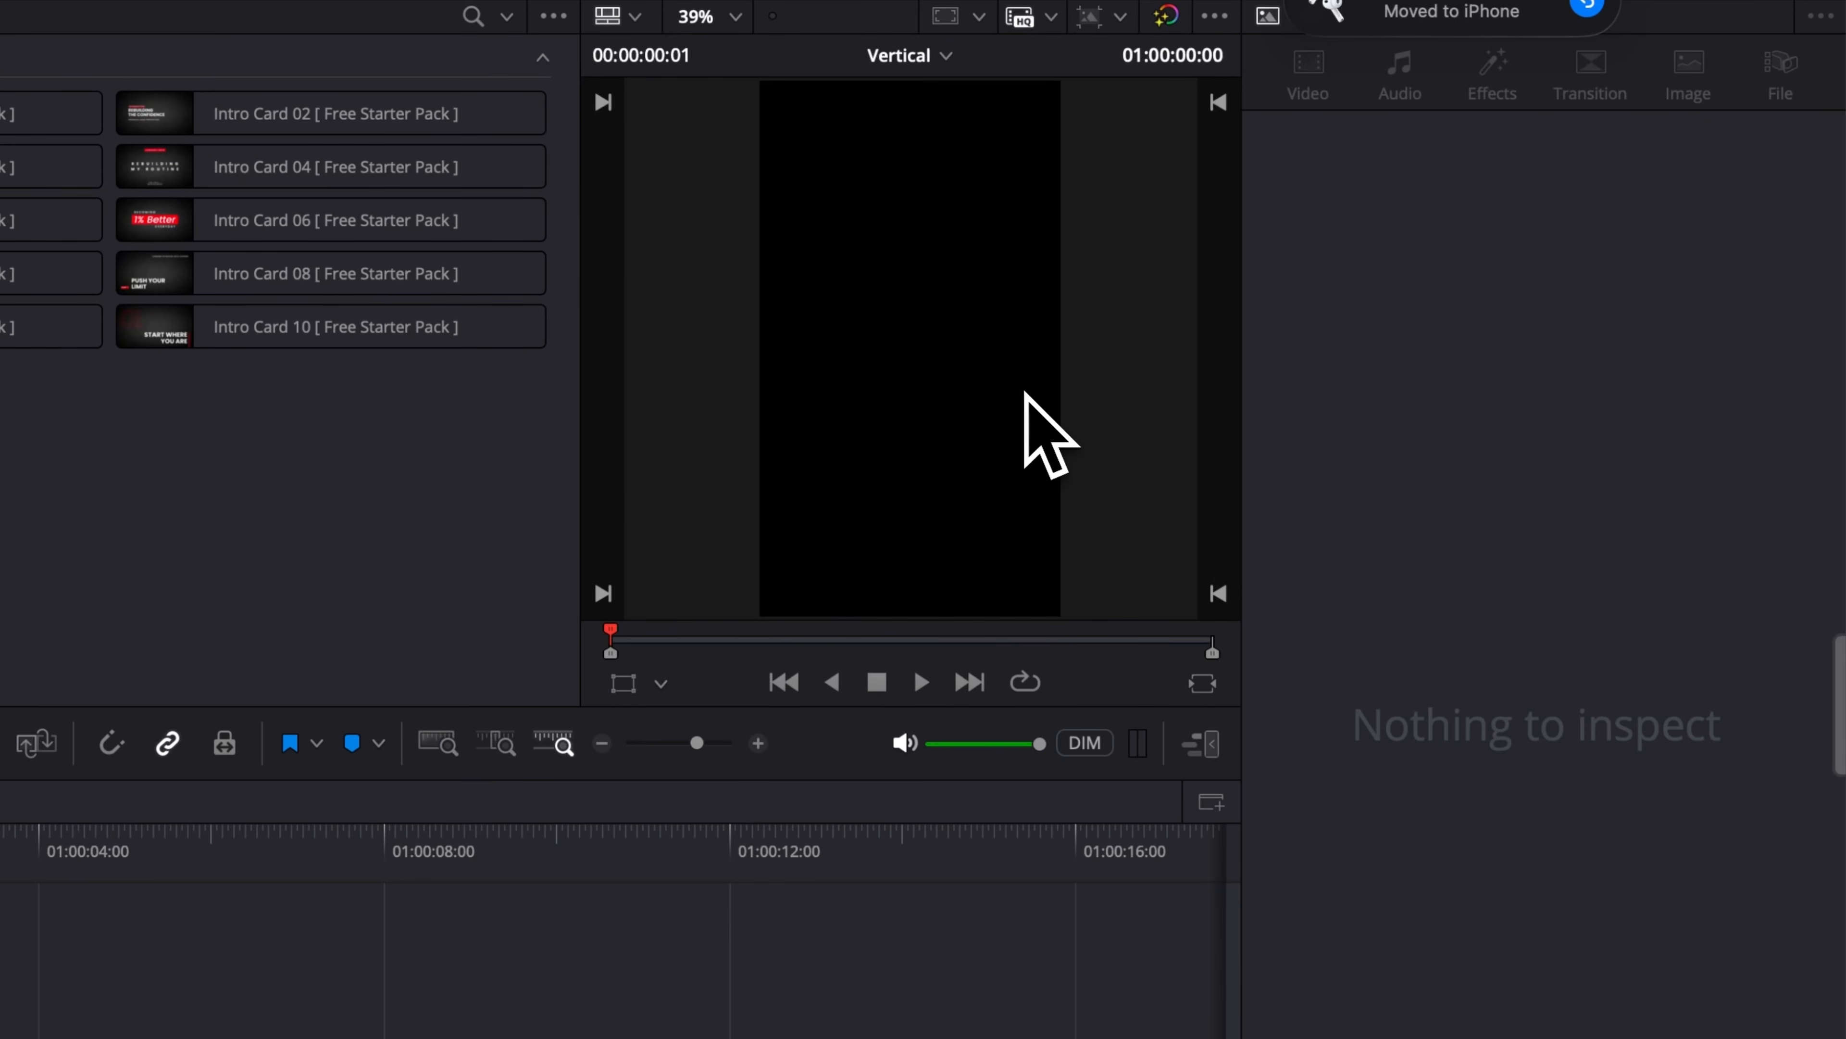
Step: Add Intro Card 04 to the start of the Vertical timeline's video track and play it
{"action": "left_click_drag", "start_coordinate": [235, 174], "coordinate": [0, 1038]}
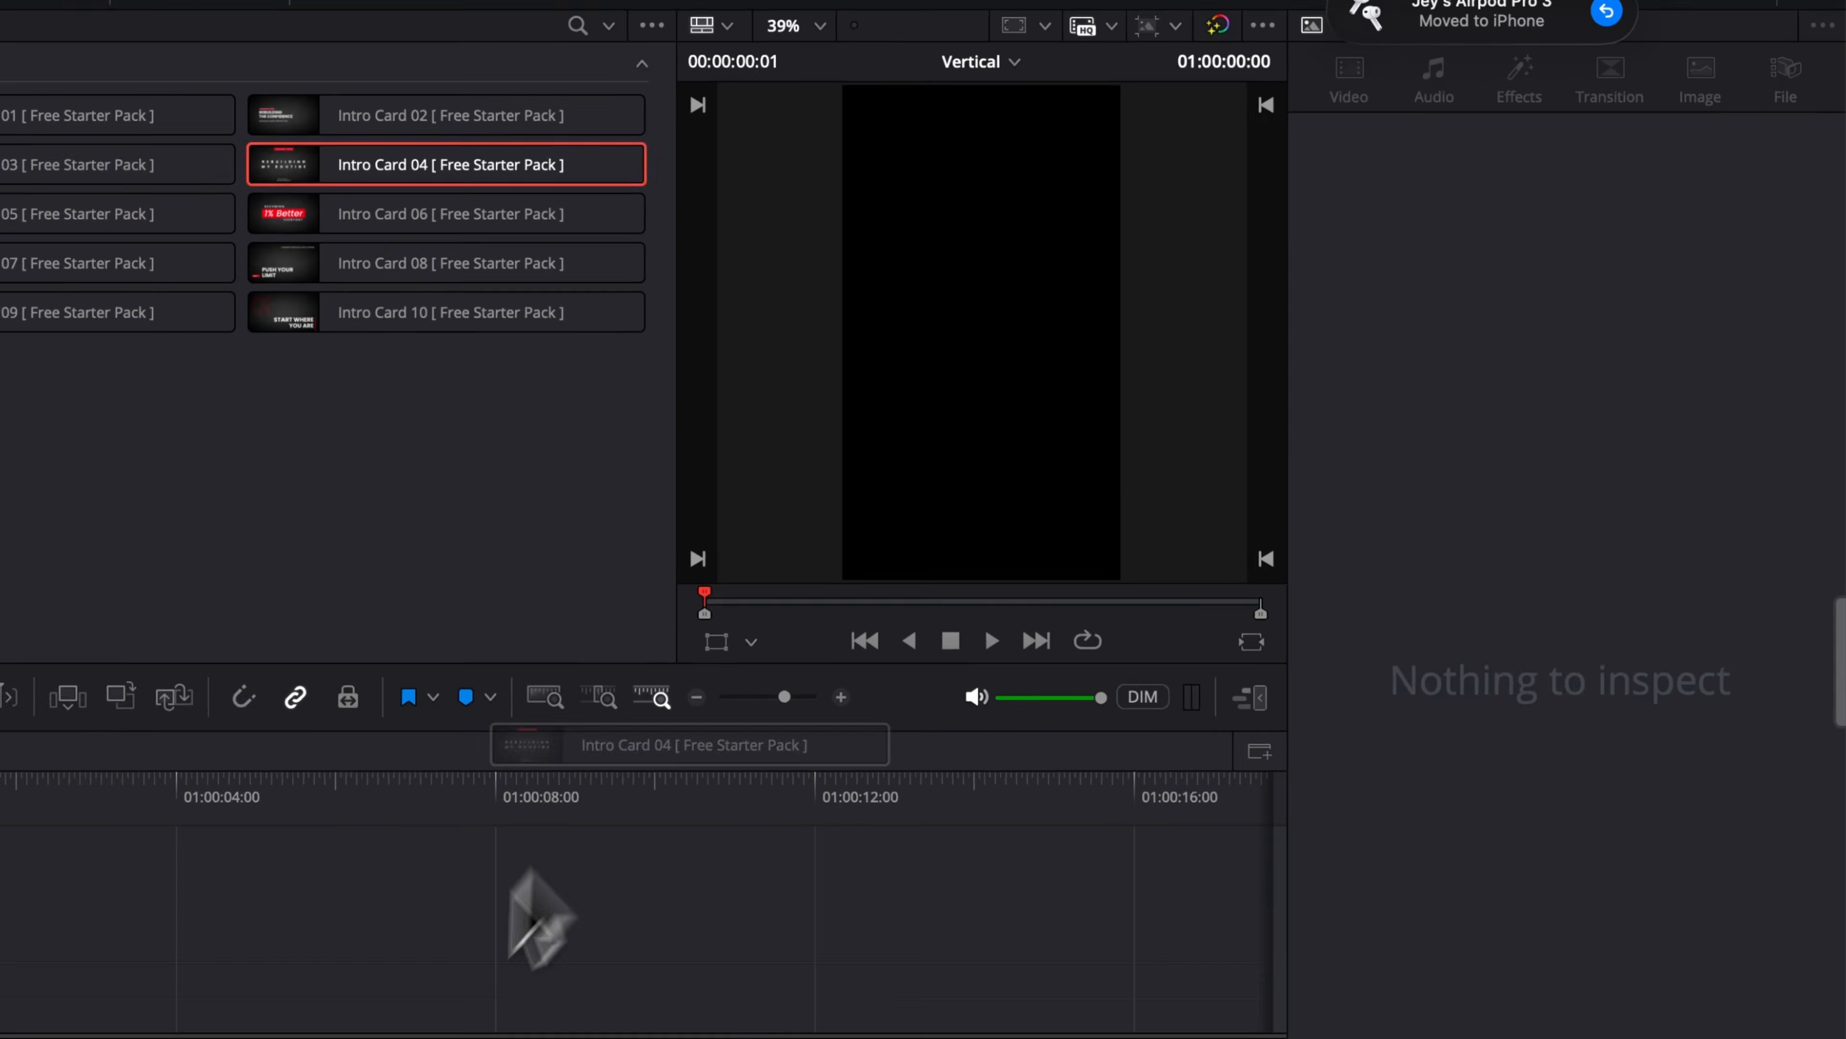
{"action": "left_click_drag", "start_coordinate": [254, 896], "coordinate": [259, 865]}
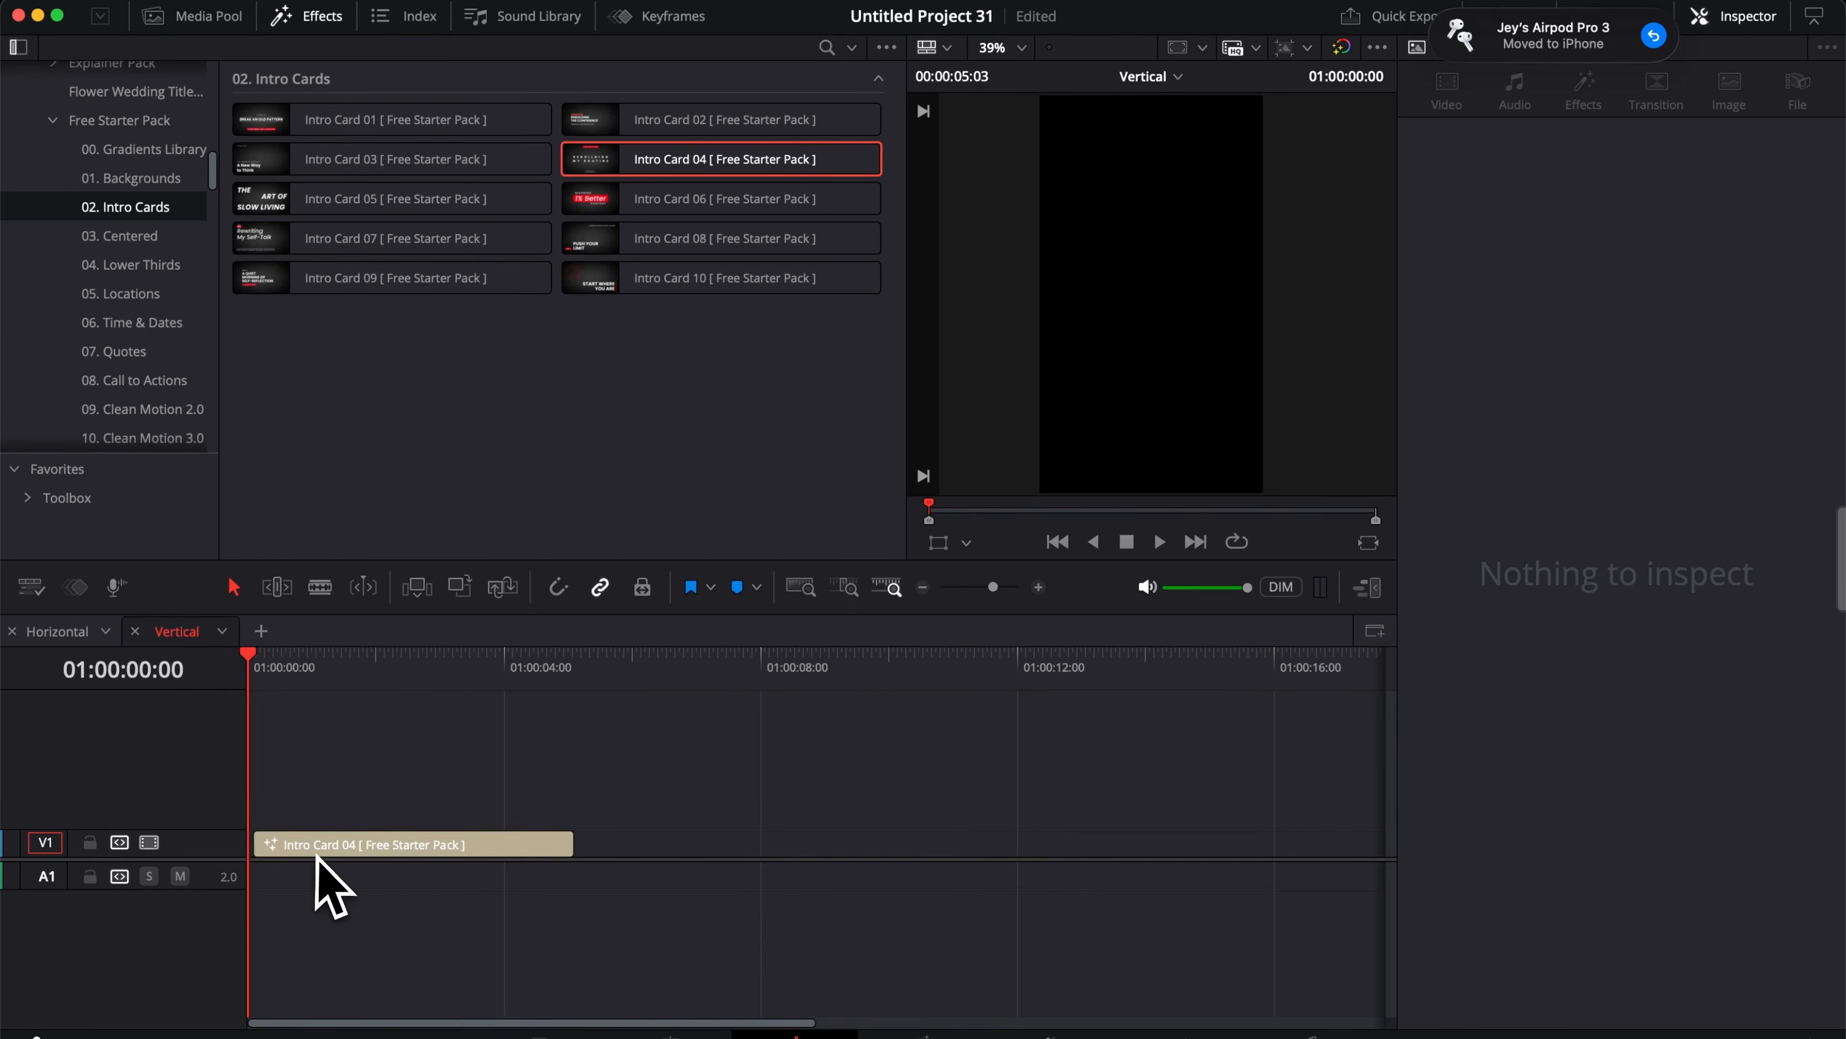
{"action": "left_click", "coordinate": [280, 854]}
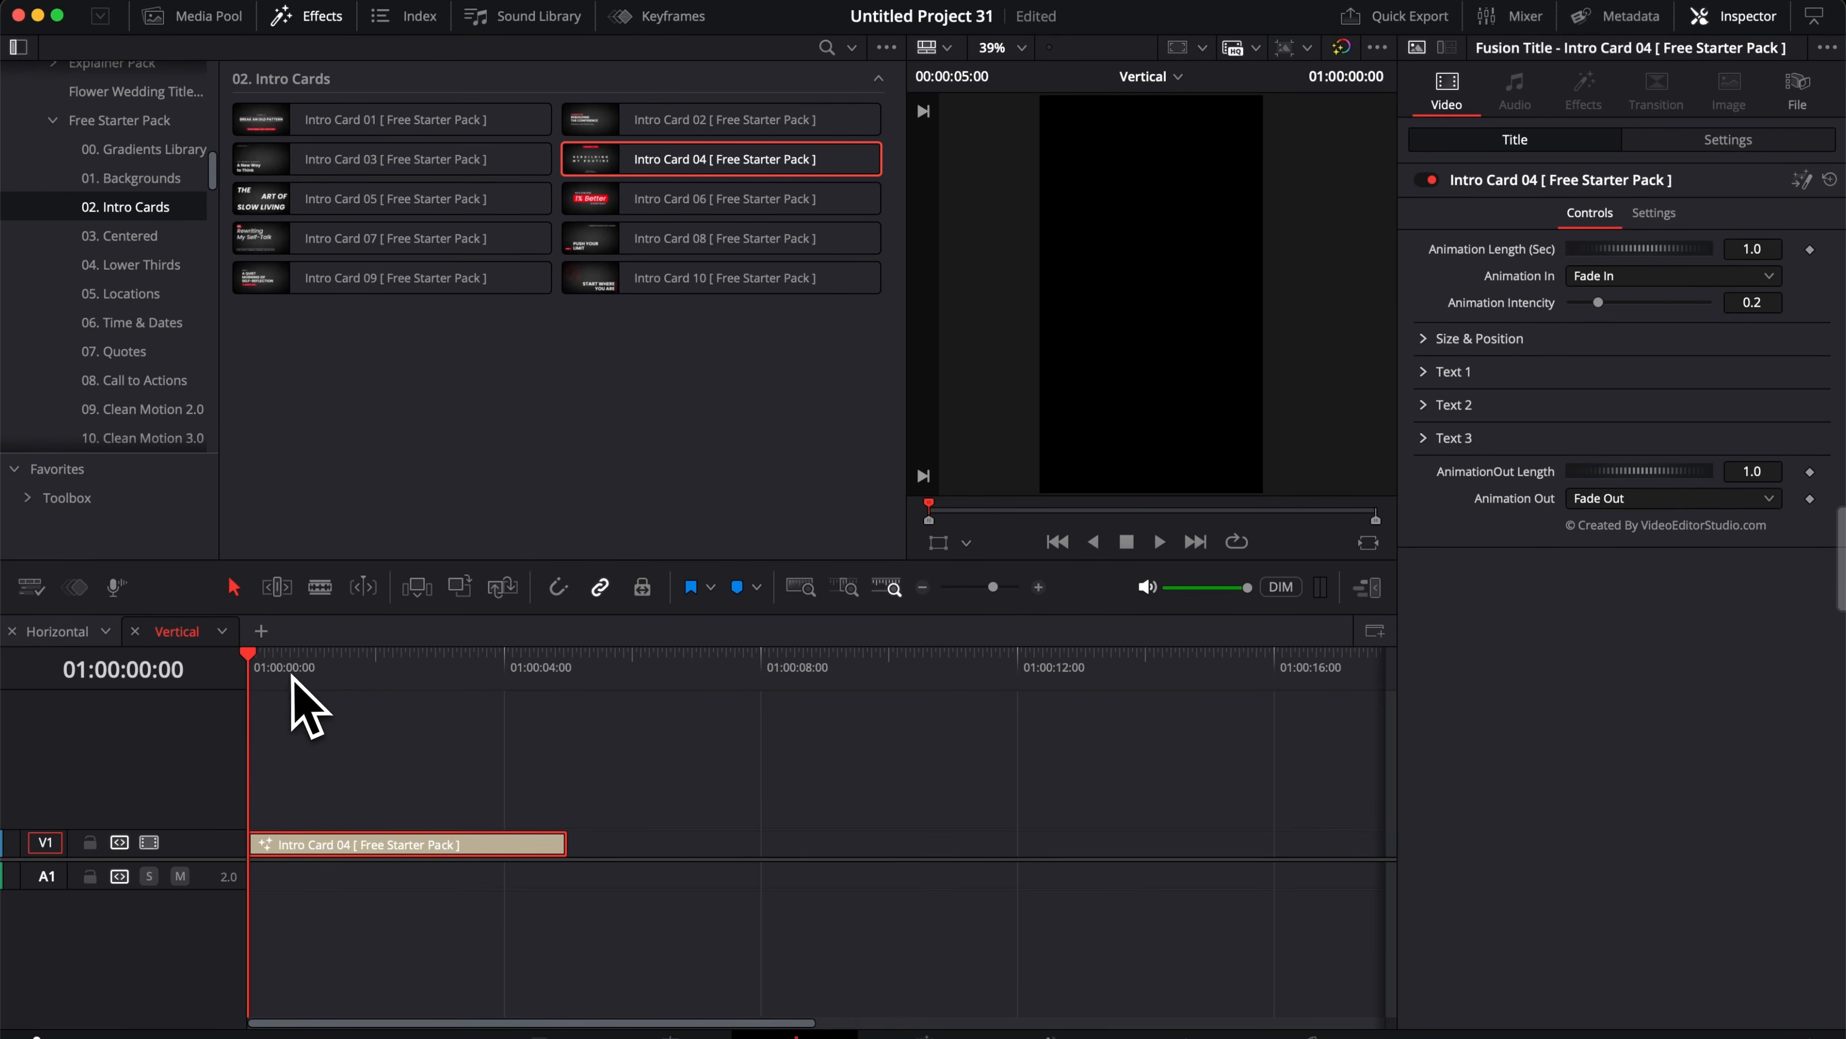
{"action": "left_click", "coordinate": [290, 673]}
{"action": "left_click", "coordinate": [330, 750]}
{"action": "key", "text": "space"}
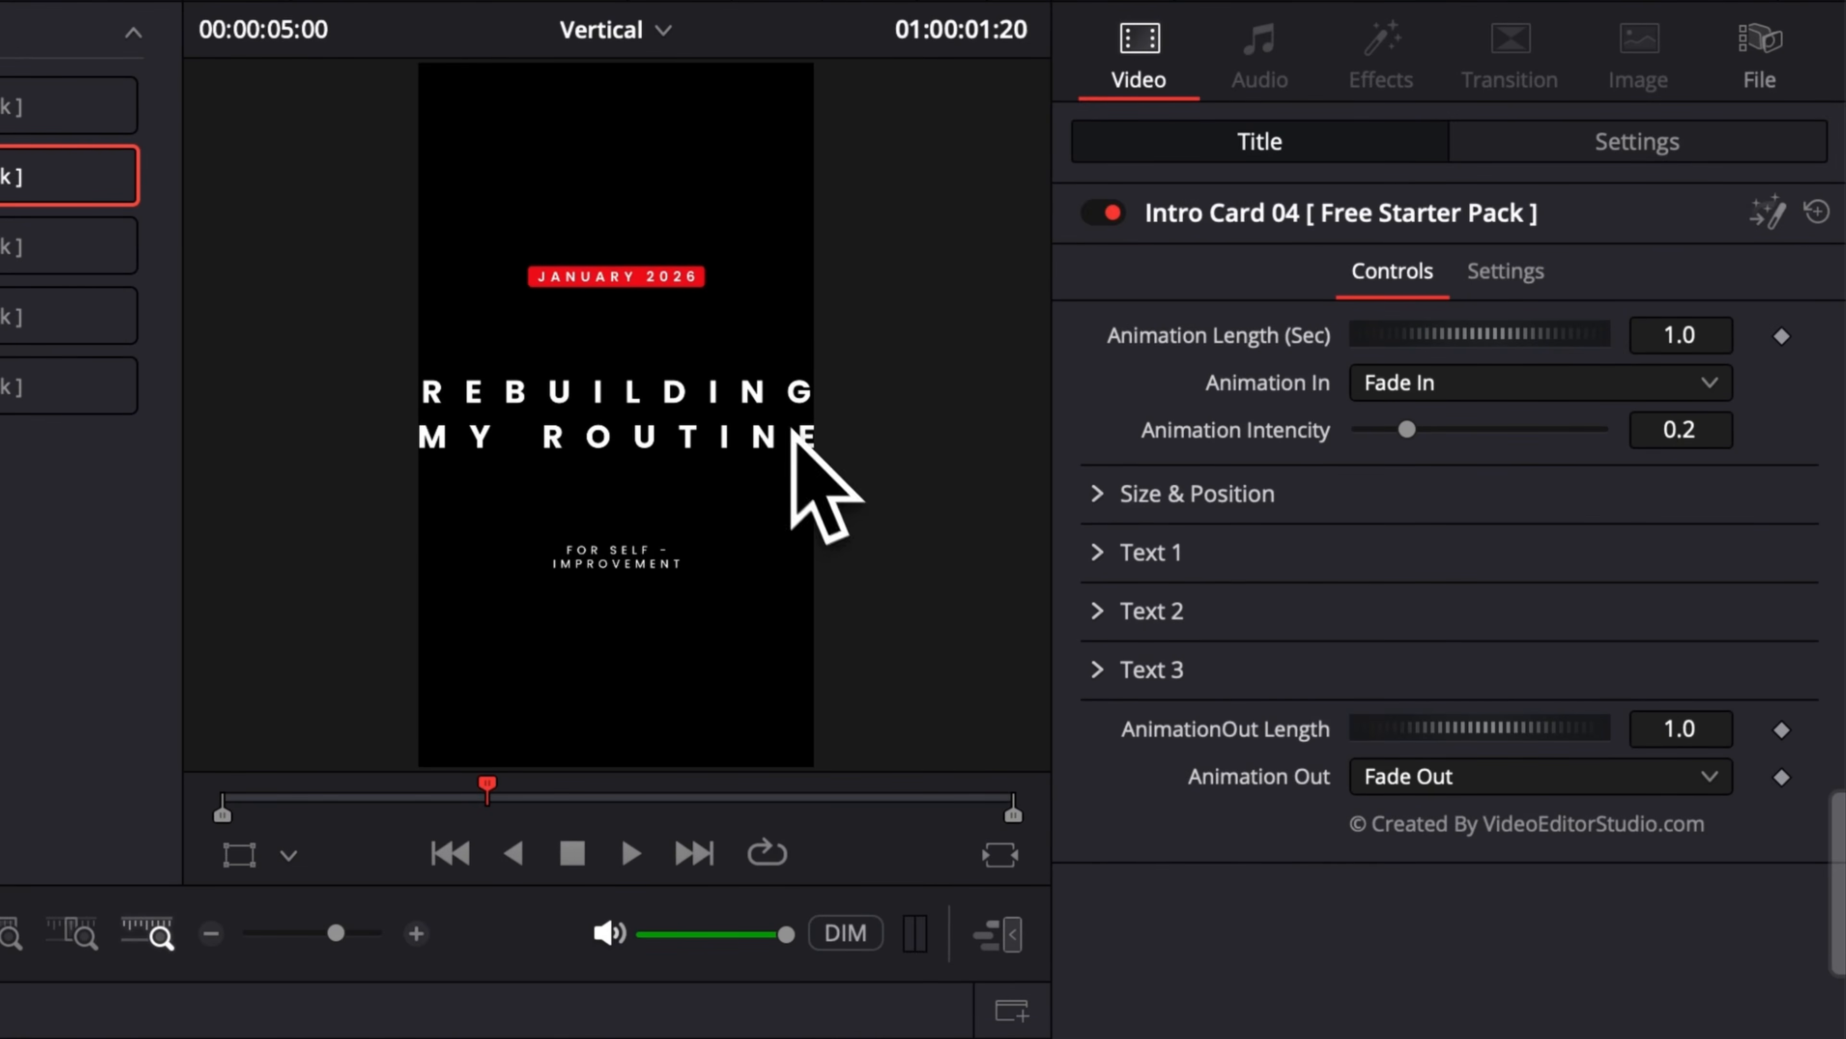
Step: Set the vertical intro card's size to 0.72 under Size & Position and replay from the start
{"action": "left_click", "coordinate": [1101, 493]}
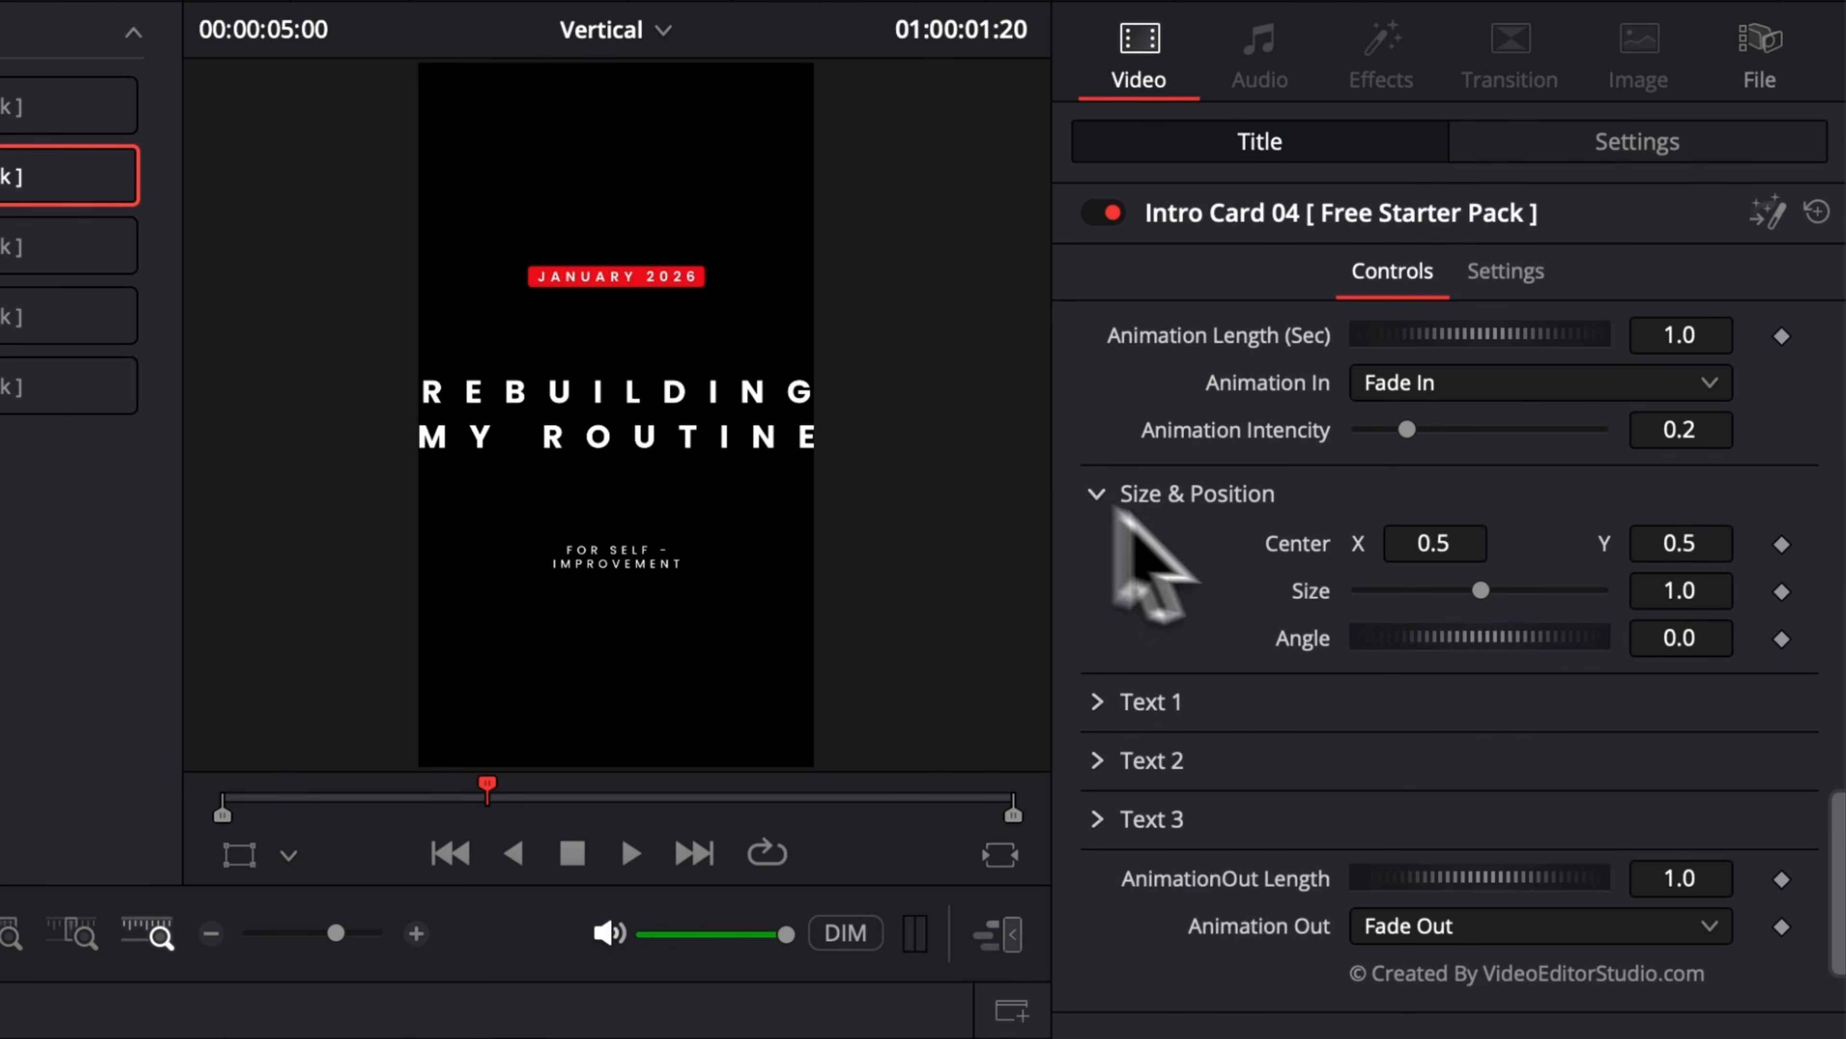
{"action": "left_click_drag", "start_coordinate": [1480, 590], "coordinate": [1447, 590]}
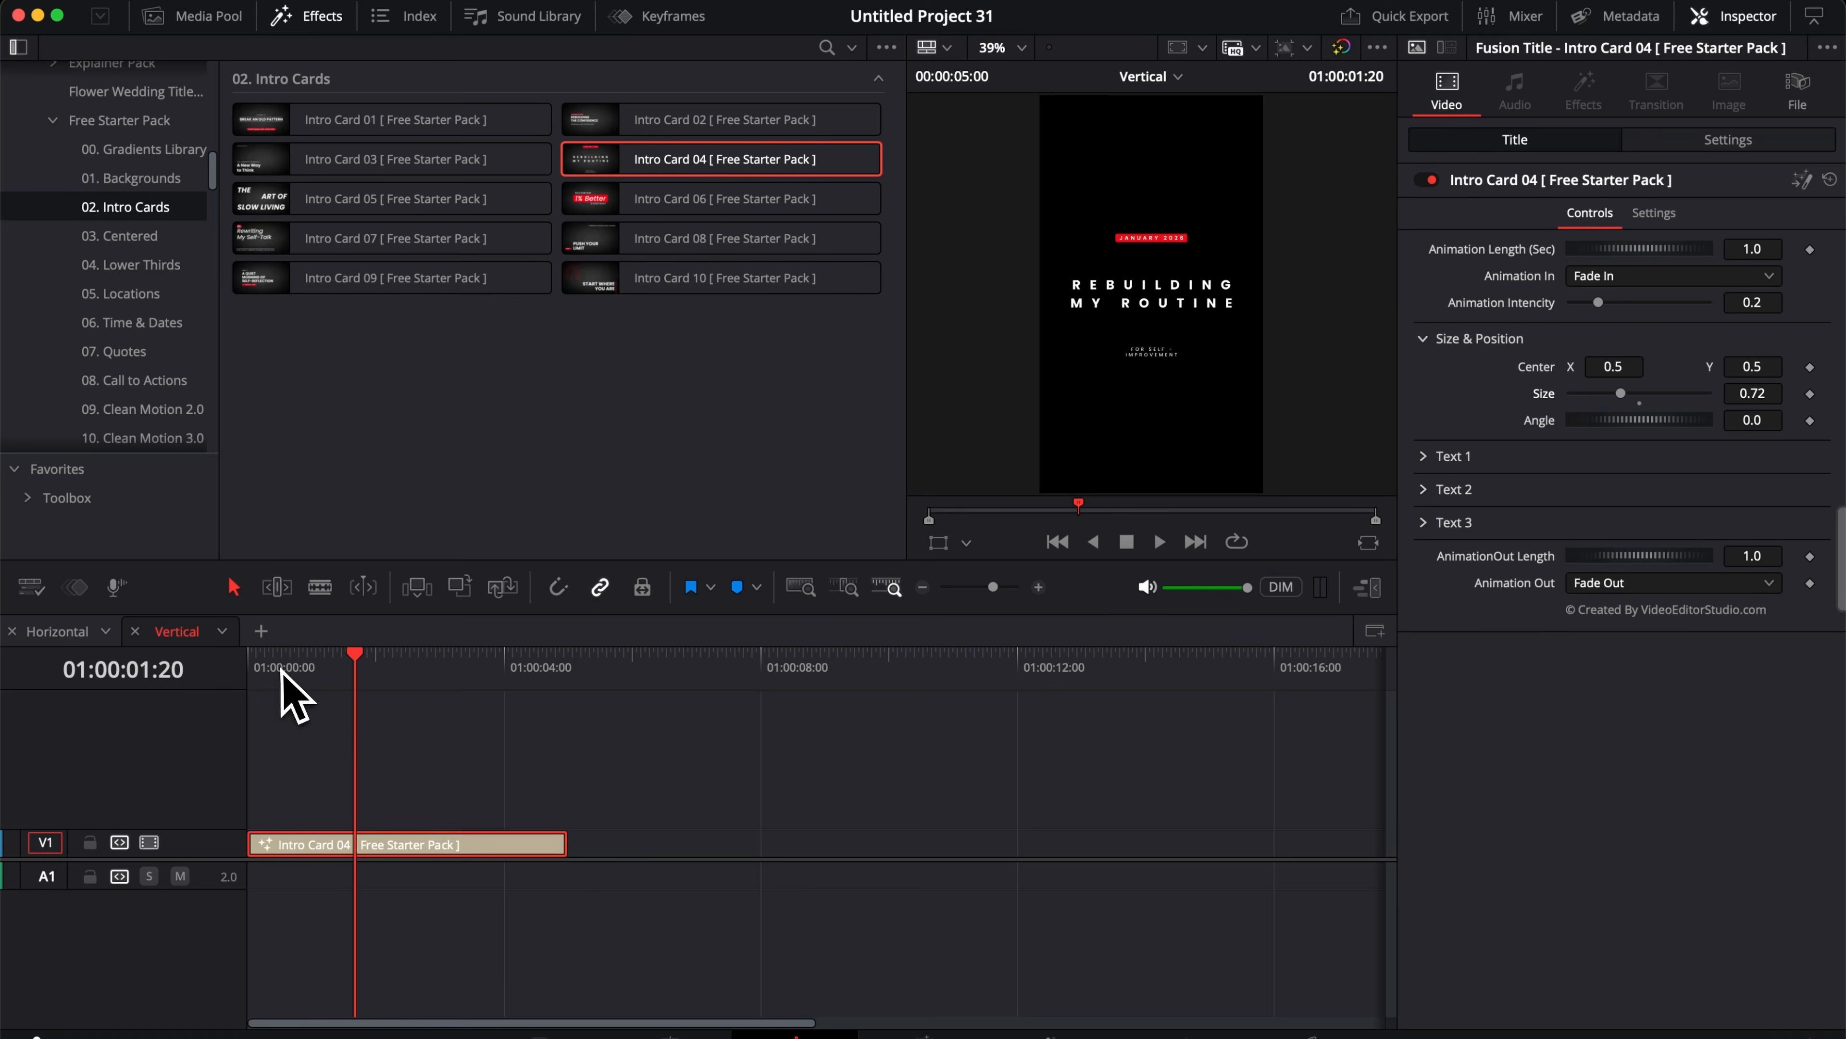
{"action": "key", "text": "Home"}
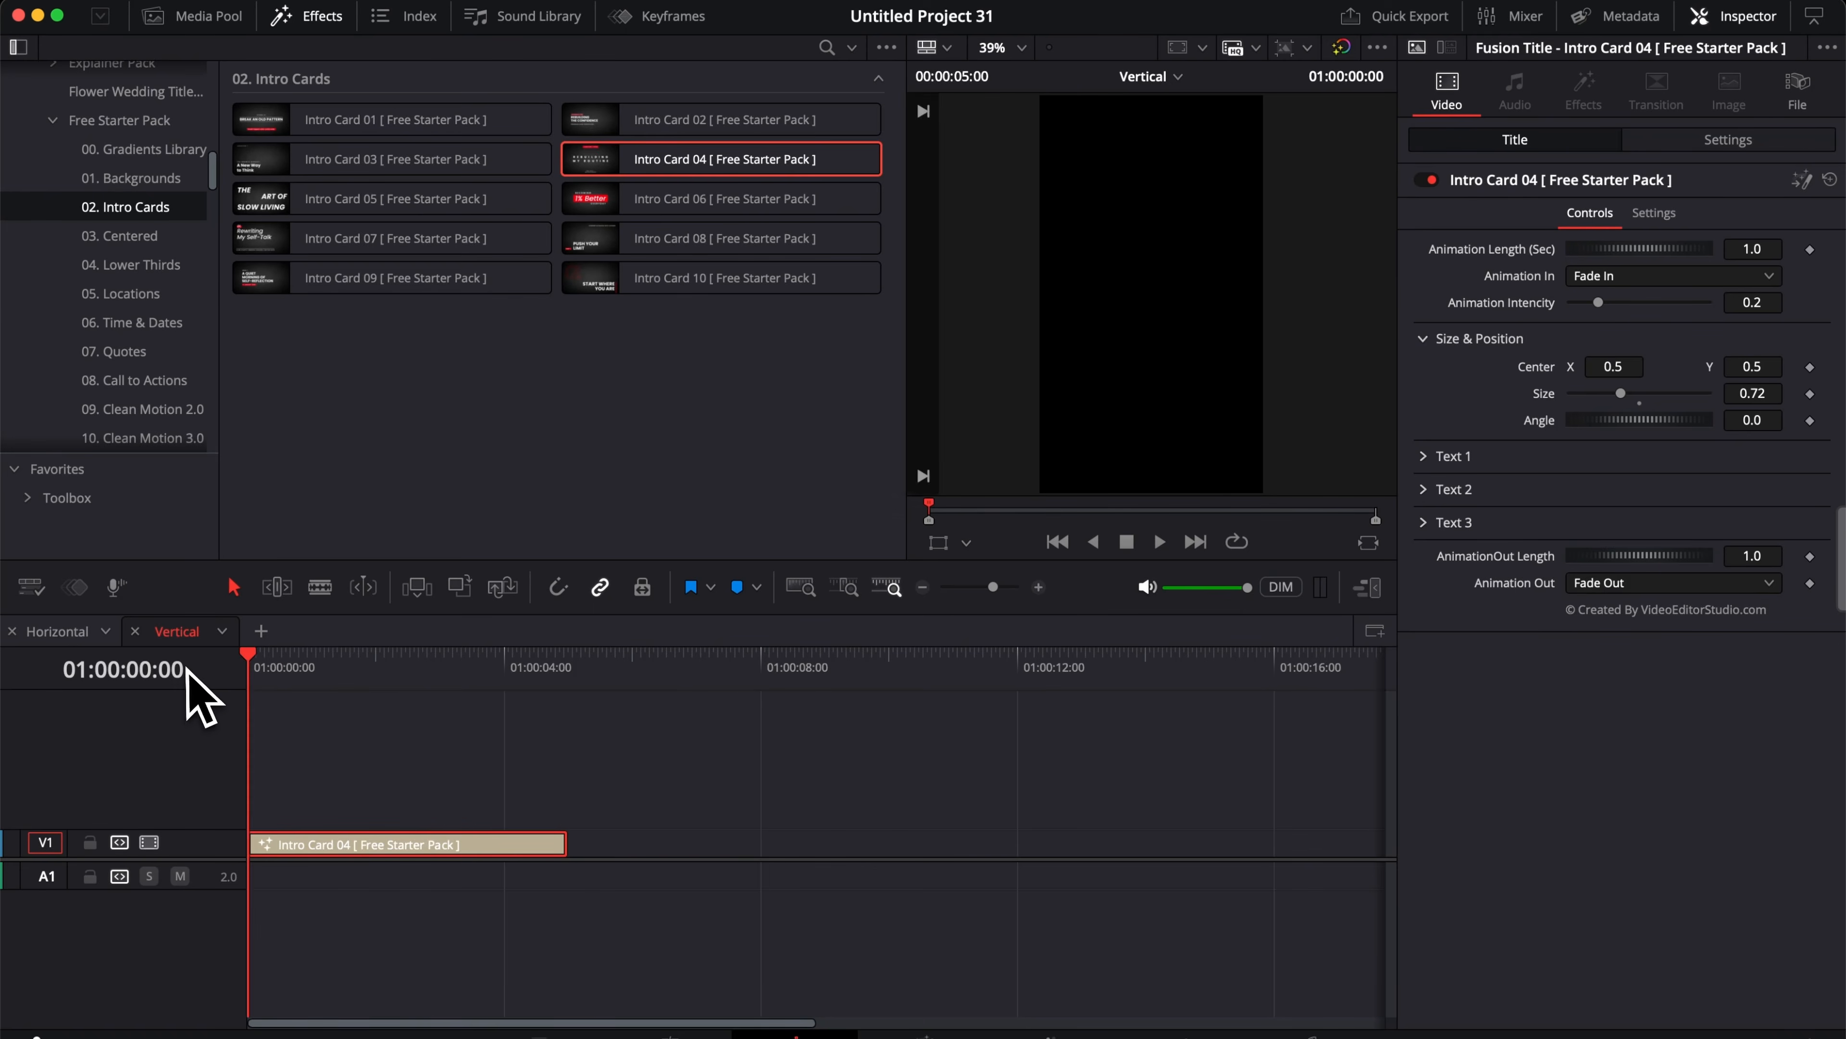
{"action": "key", "text": "space"}
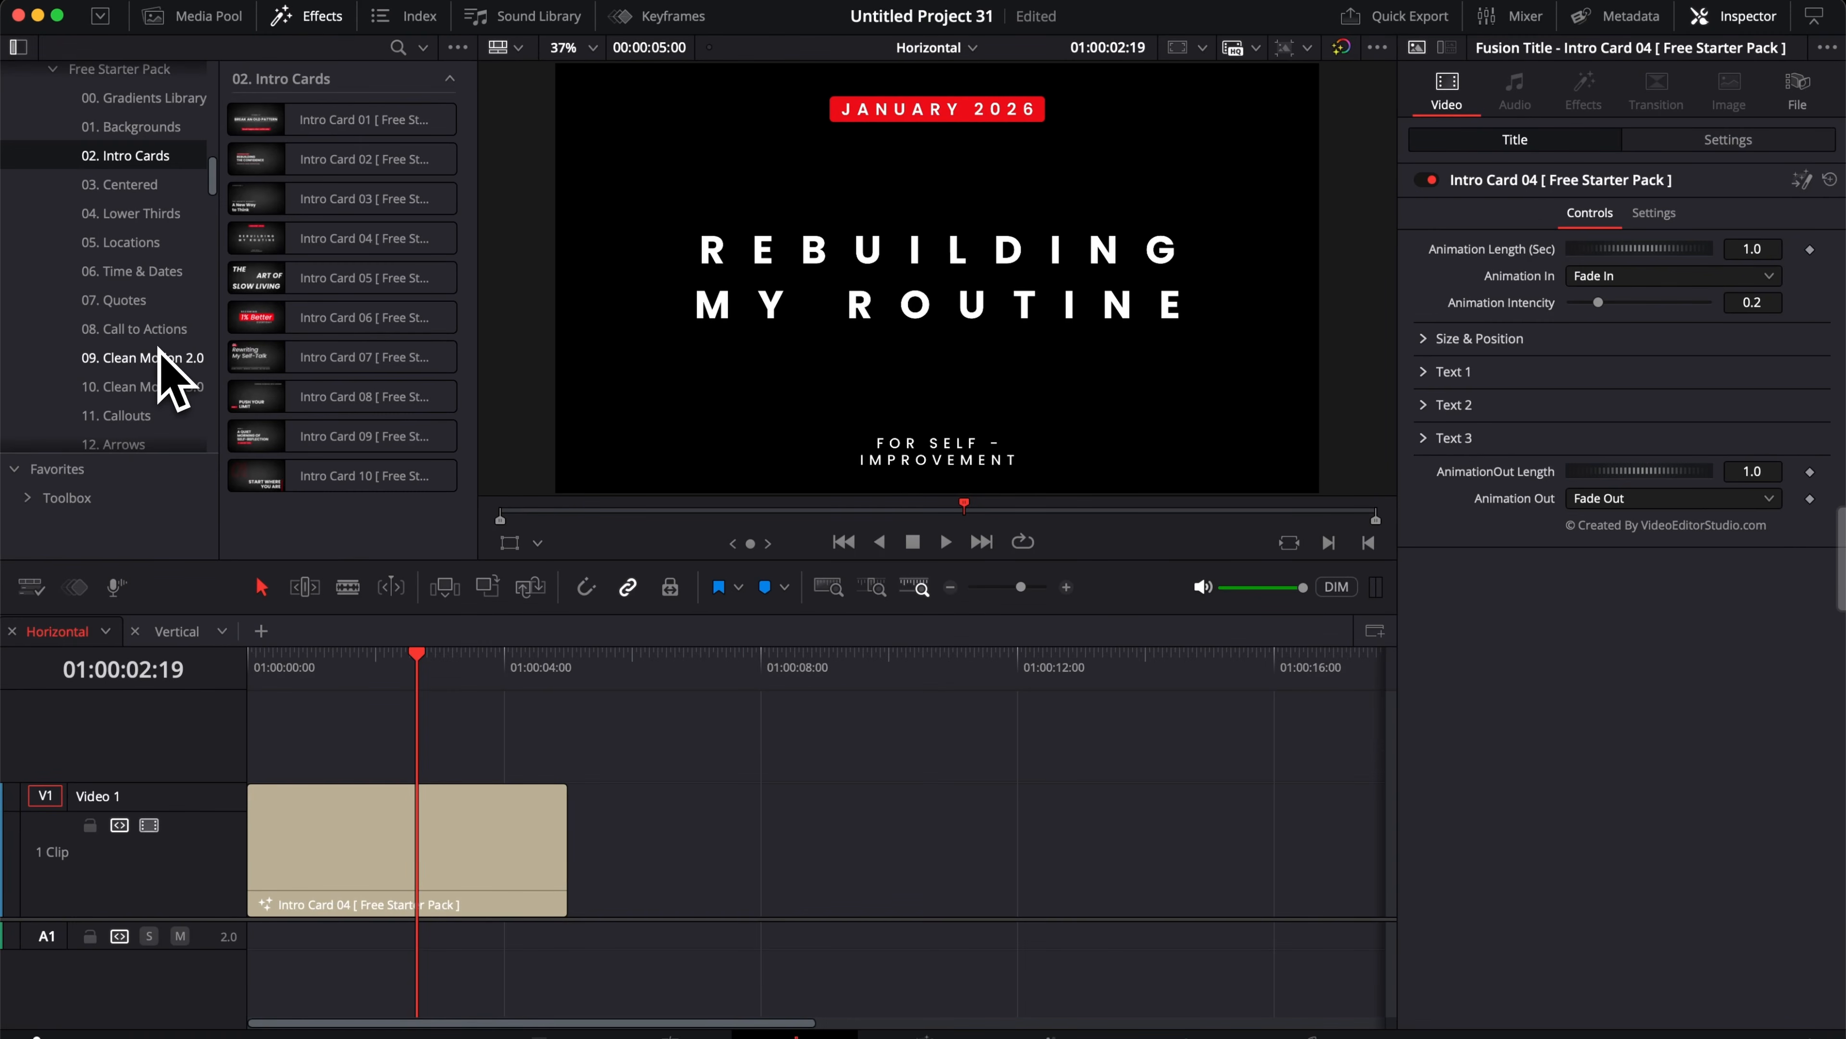
Step: Add the Bar Chart title from the Infographics category to the timeline after the intro card and preview it
{"action": "scroll", "coordinate": [159, 349], "scroll_direction": "down", "scroll_amount": 9}
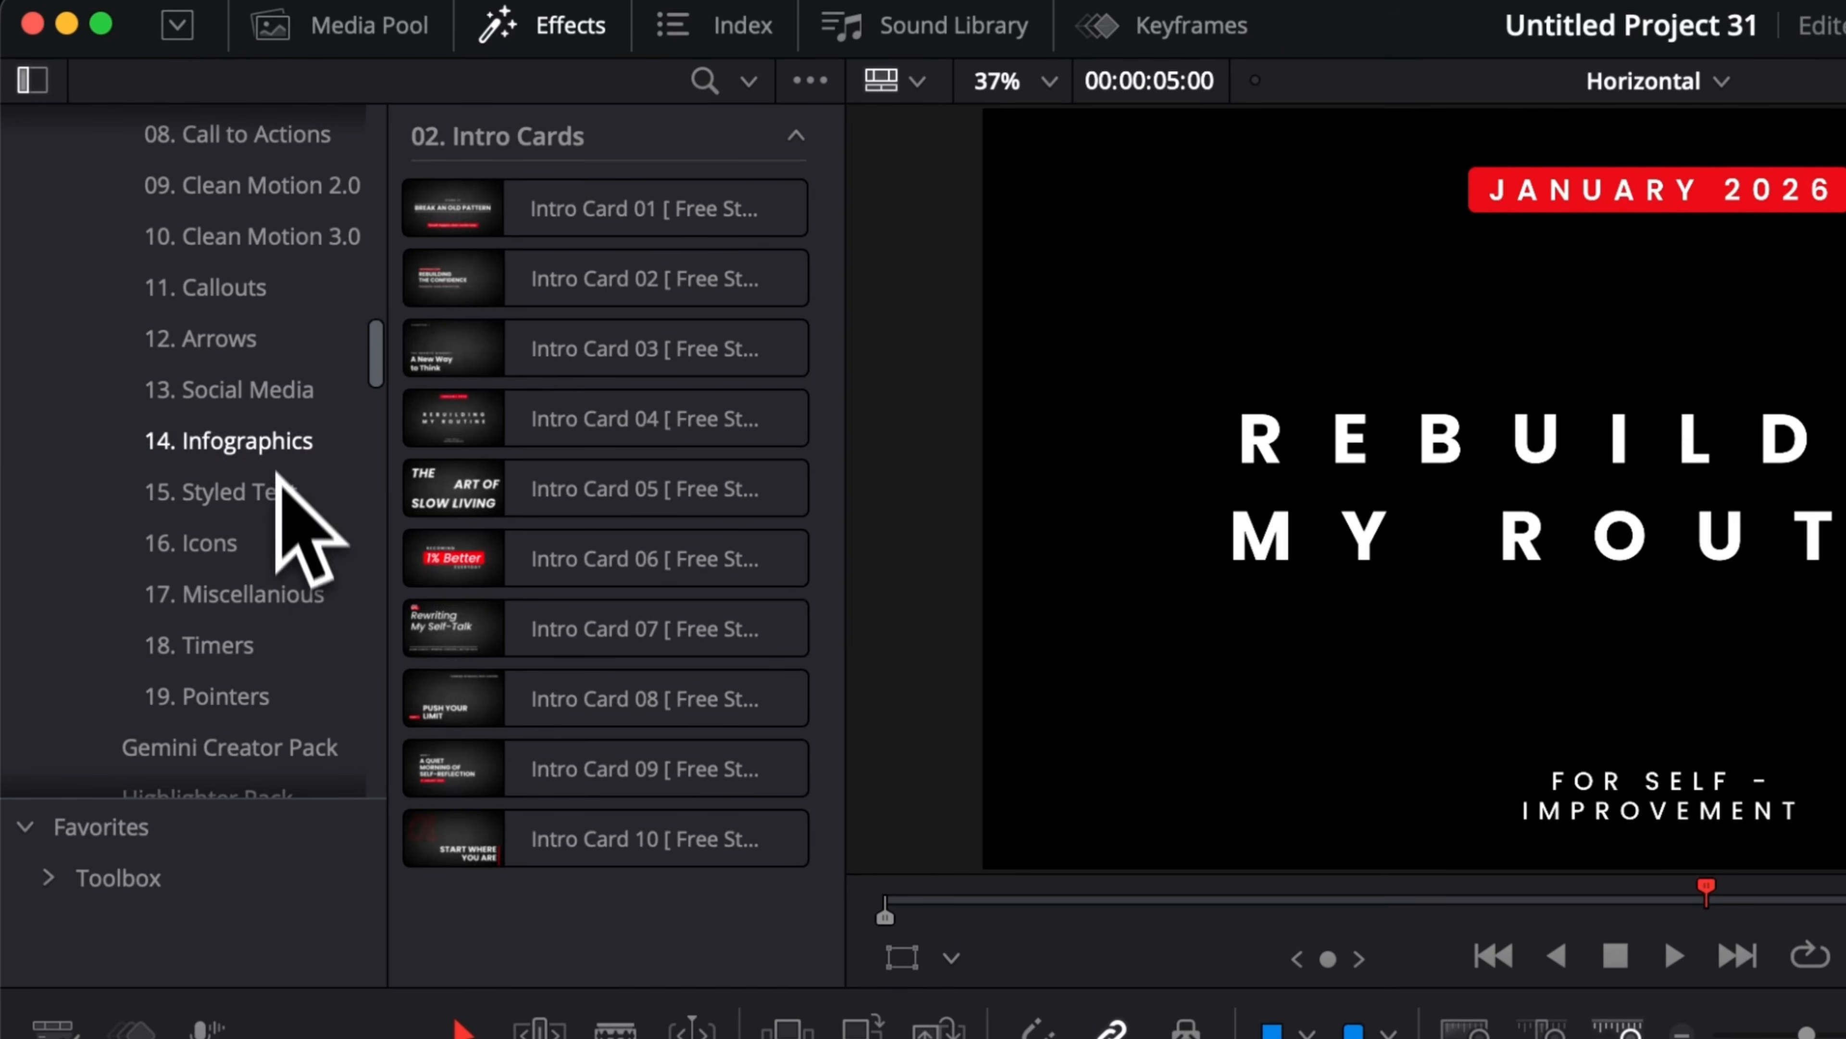
{"action": "left_click", "coordinate": [278, 462]}
{"action": "left_click_drag", "start_coordinate": [564, 211], "coordinate": [1330, 1038]}
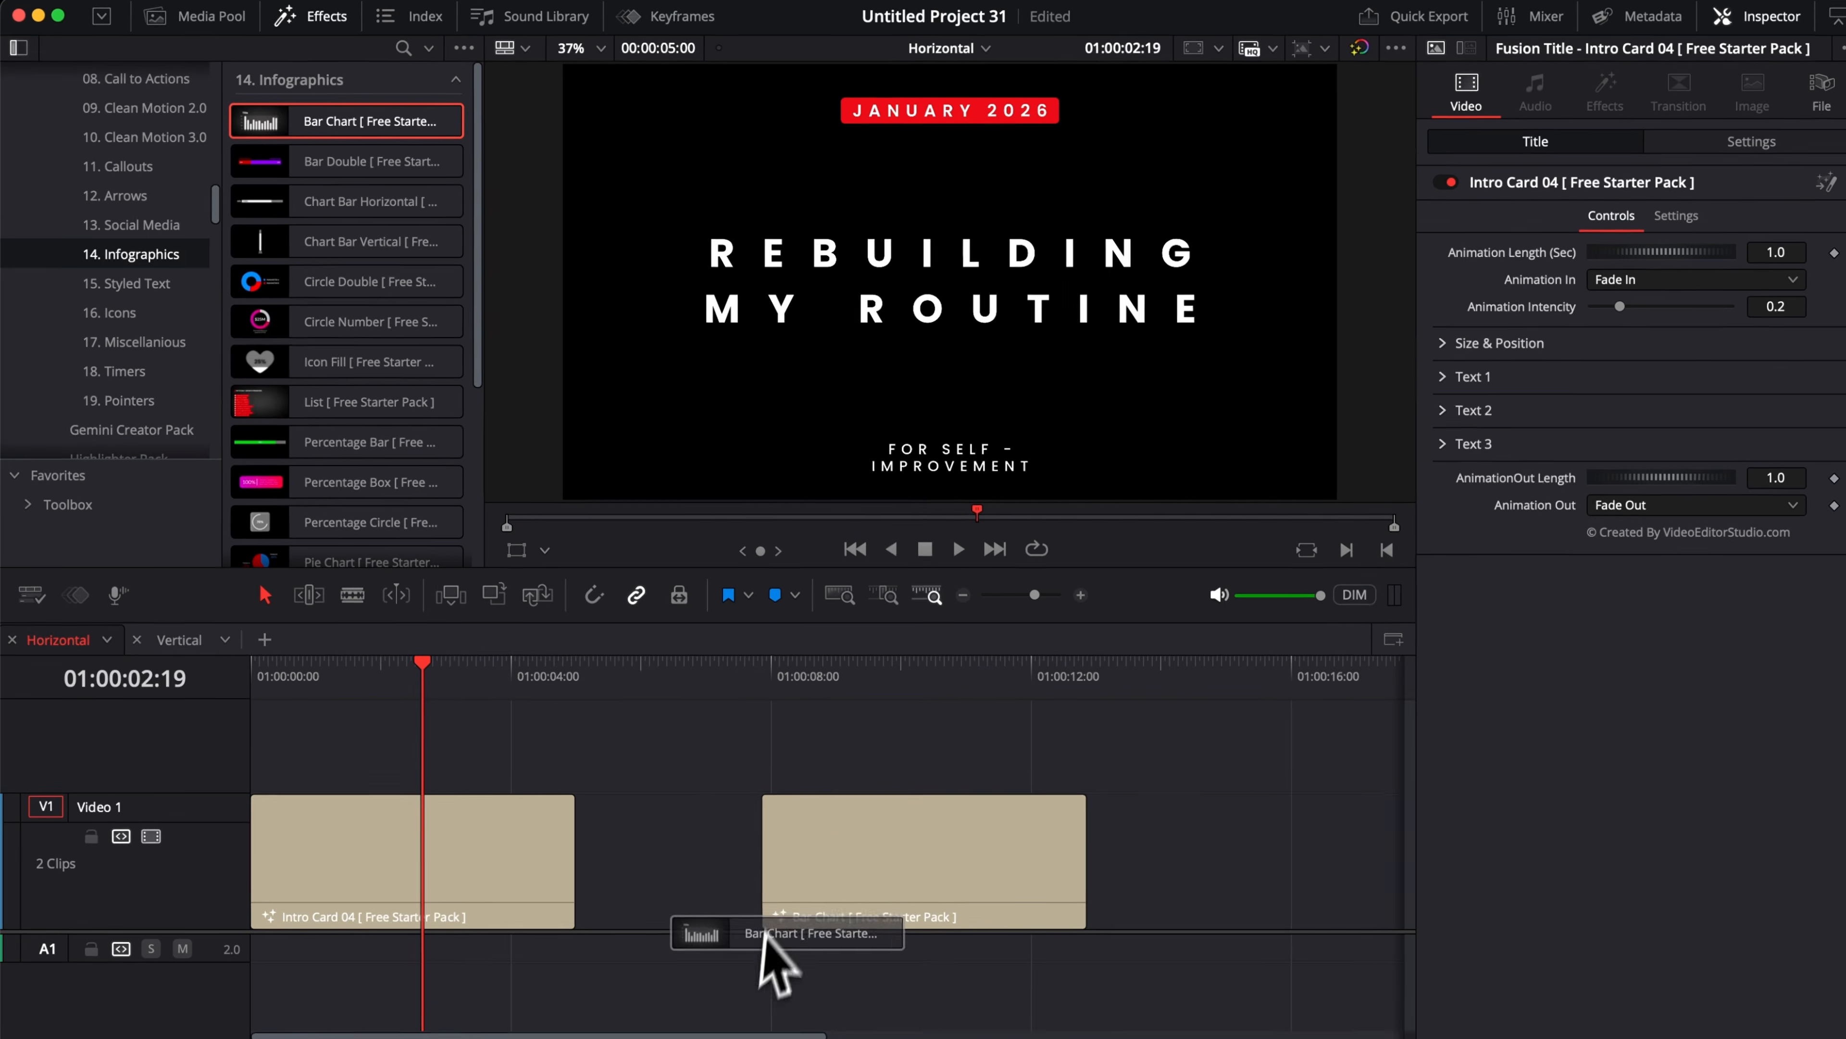
{"action": "left_click_drag", "start_coordinate": [763, 931], "coordinate": [749, 924]}
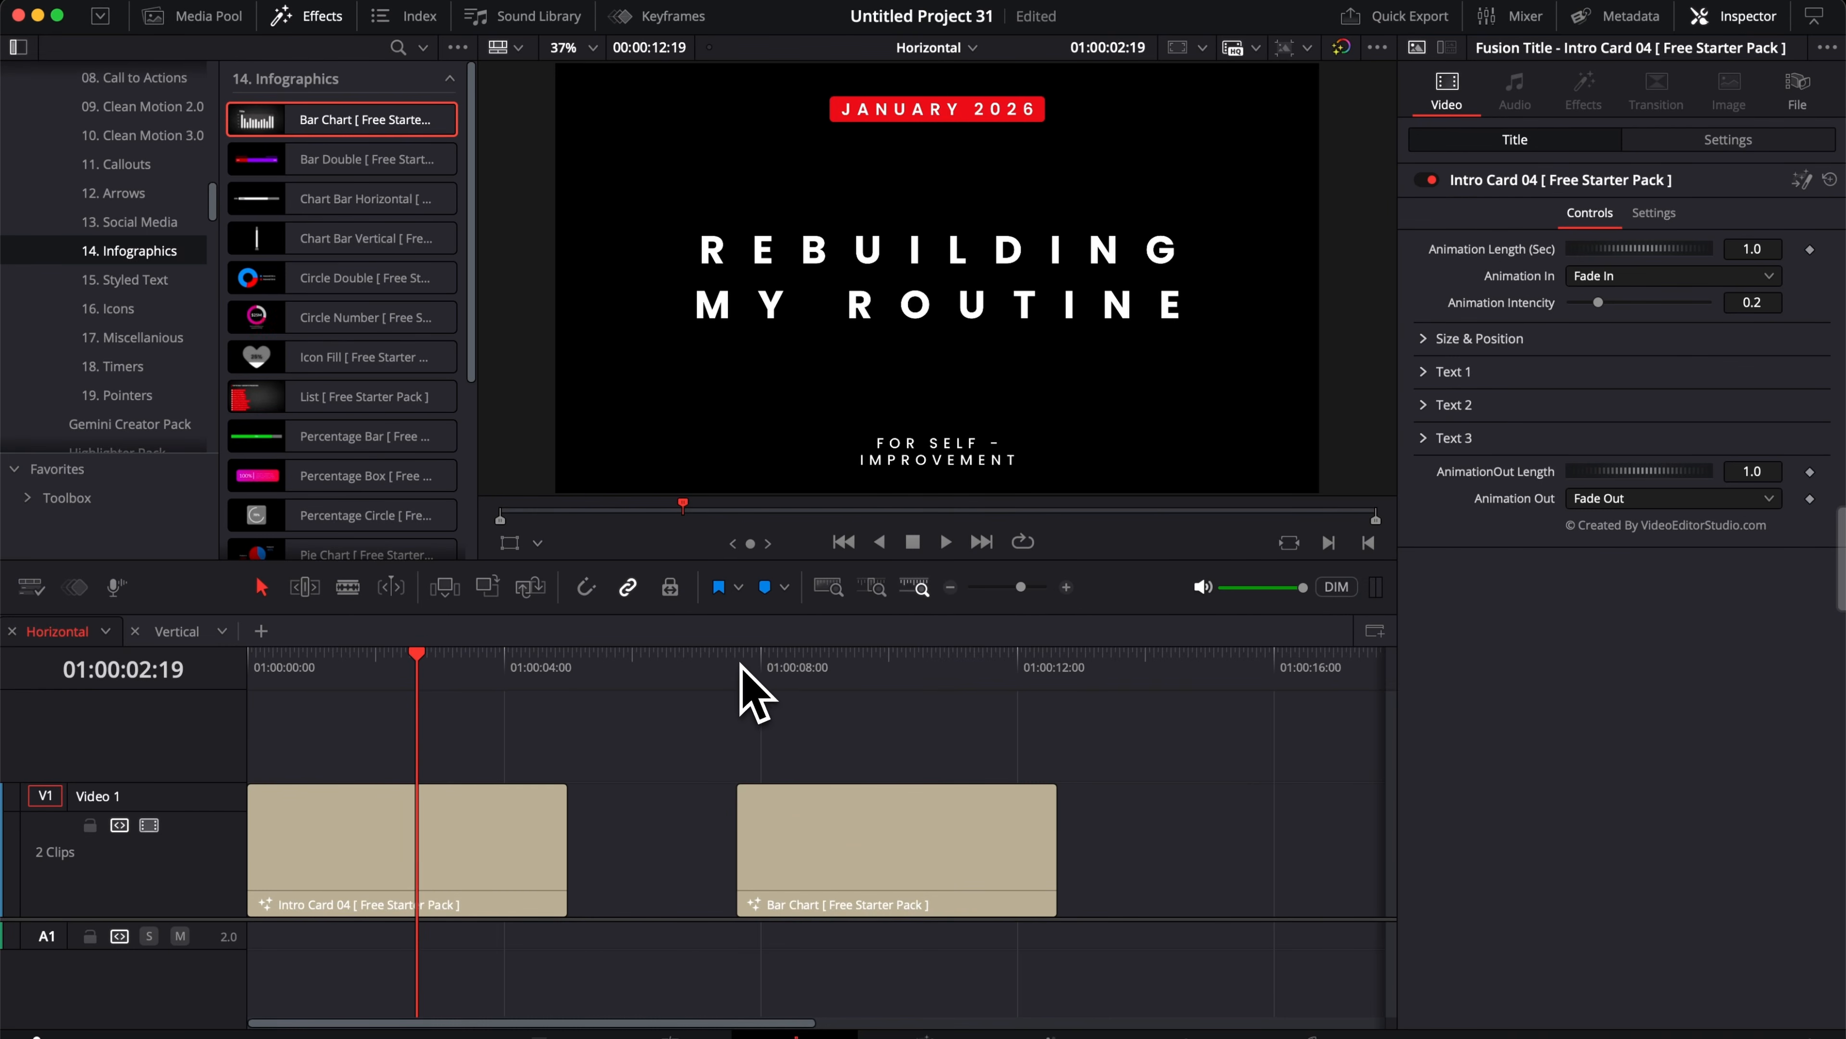
{"action": "left_click", "coordinate": [742, 665]}
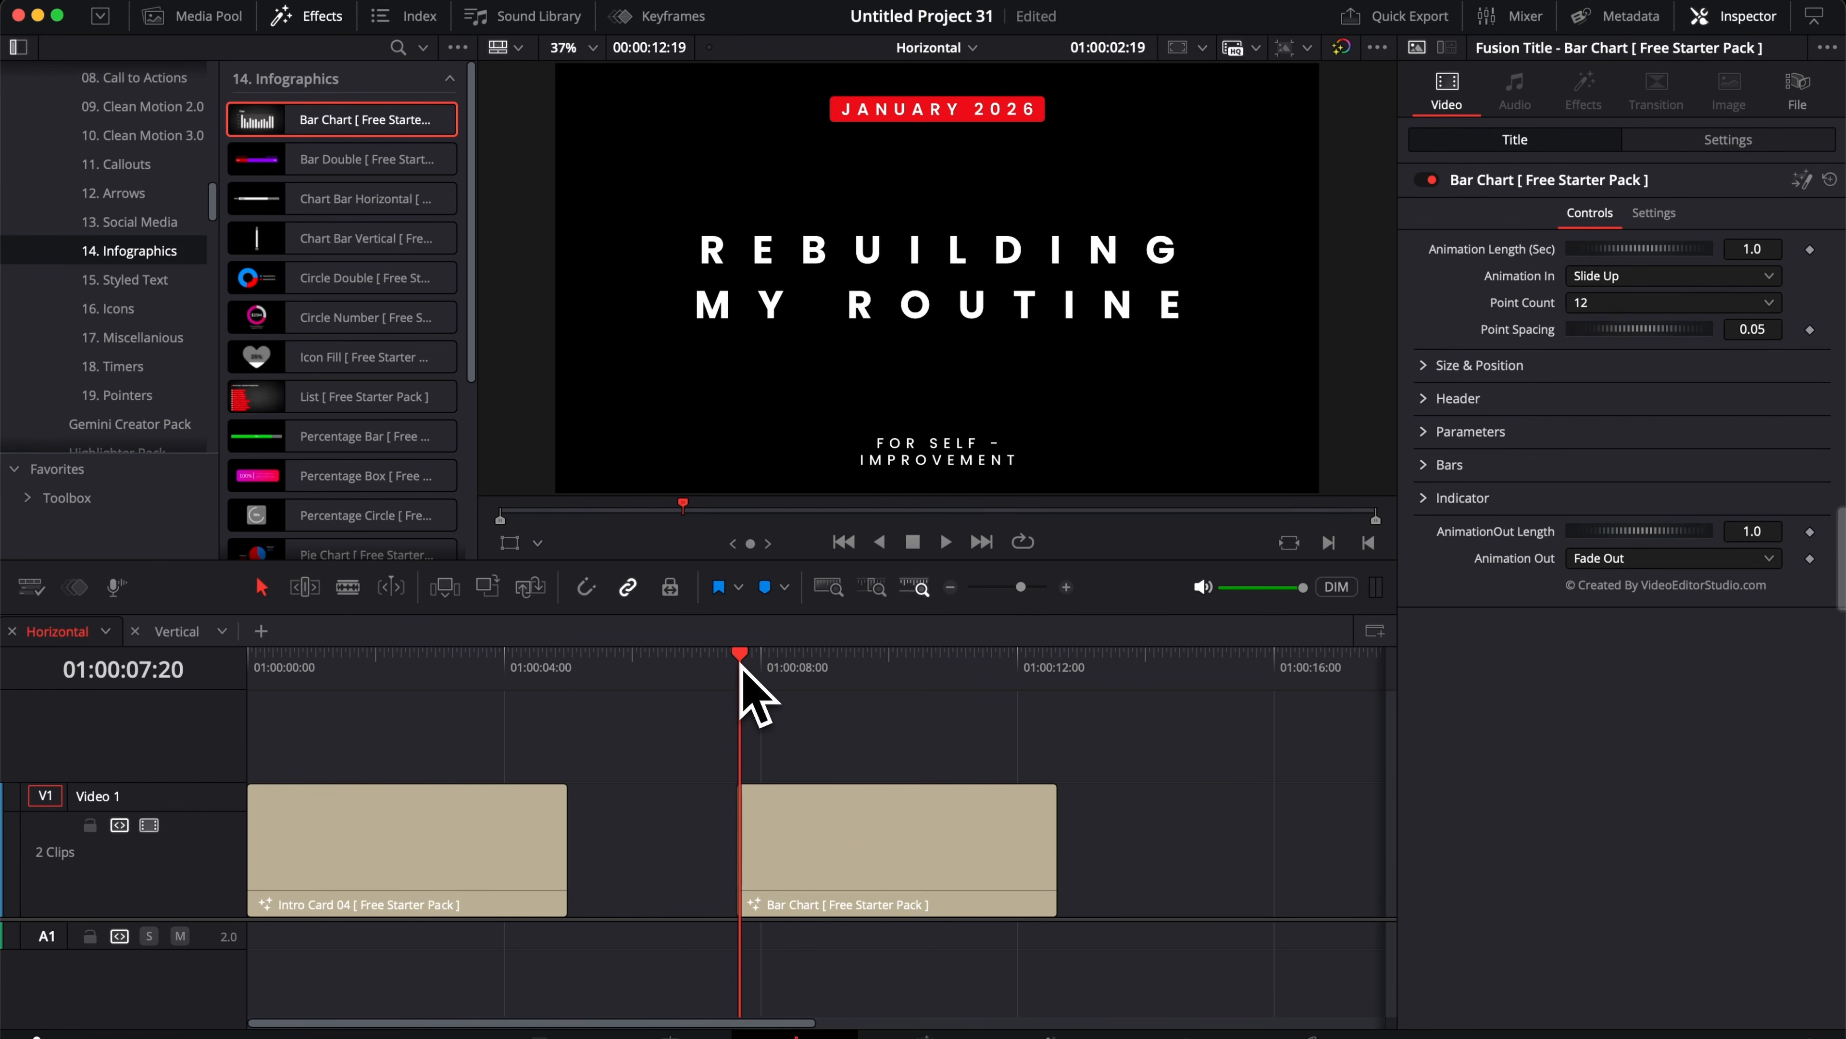
{"action": "key", "text": "space"}
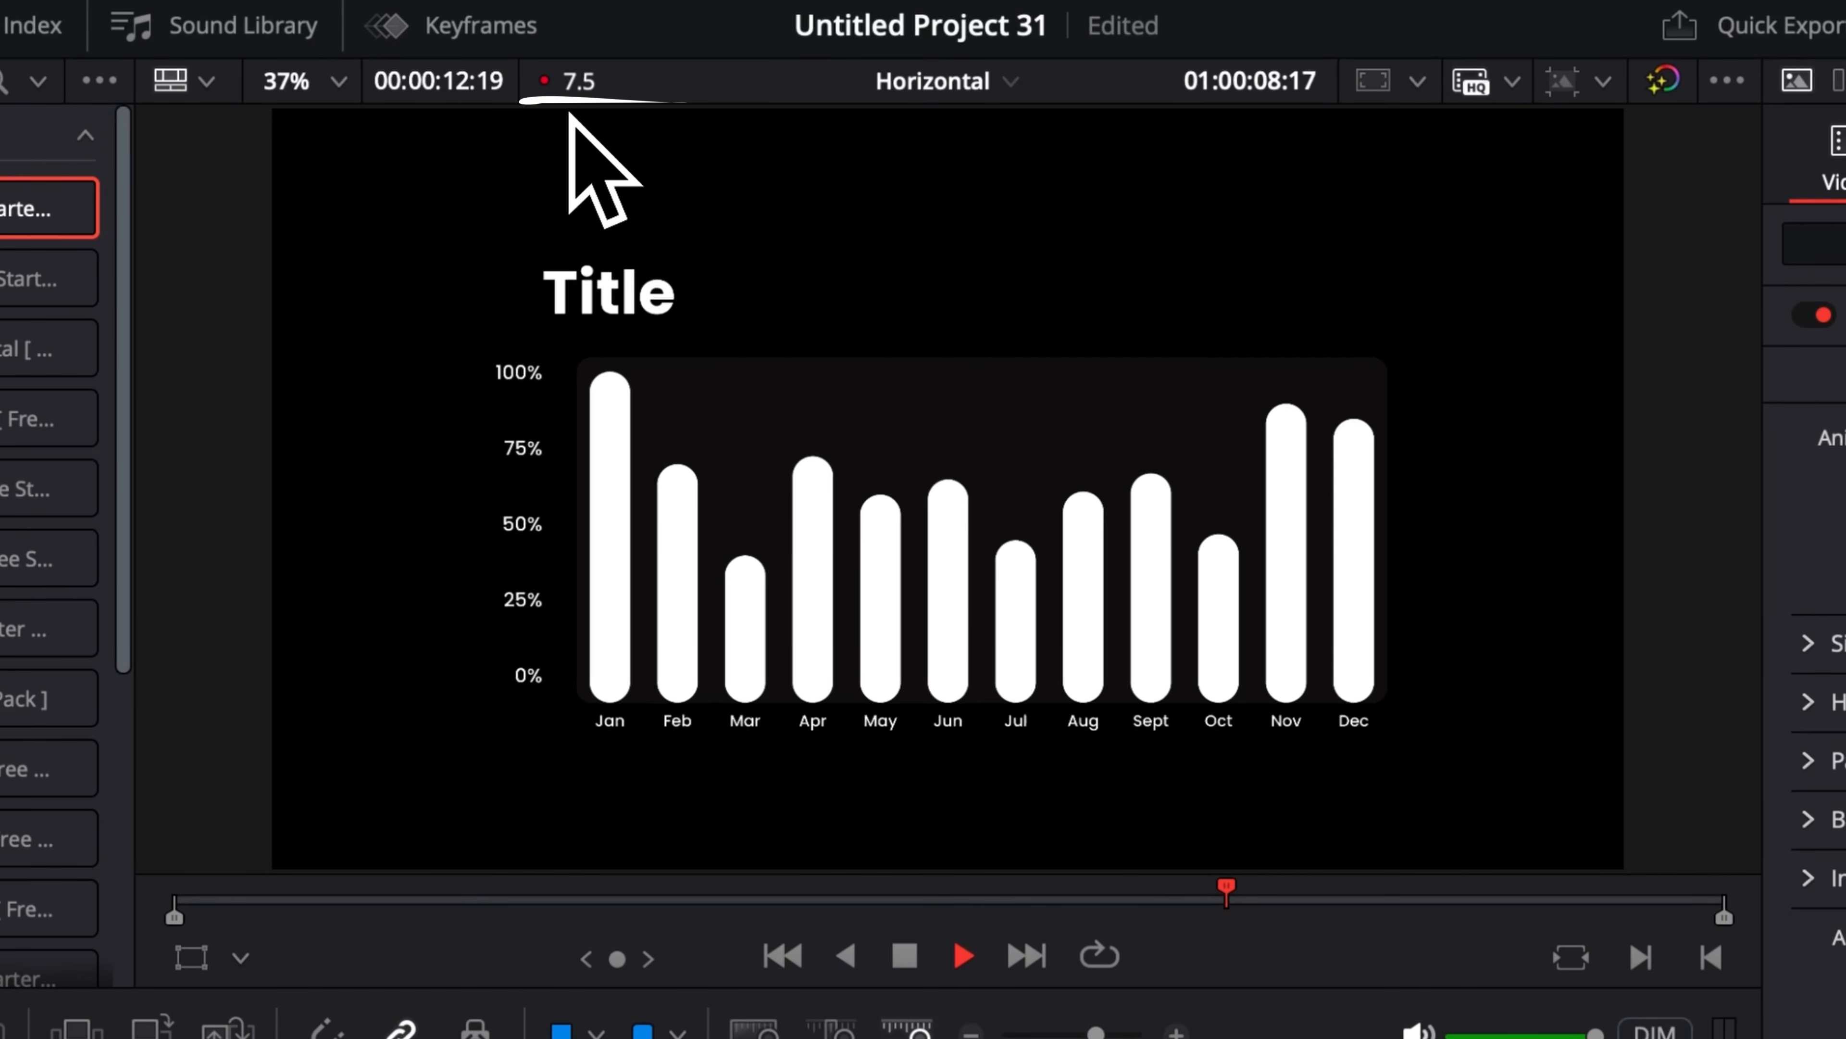
{"action": "key", "text": "space"}
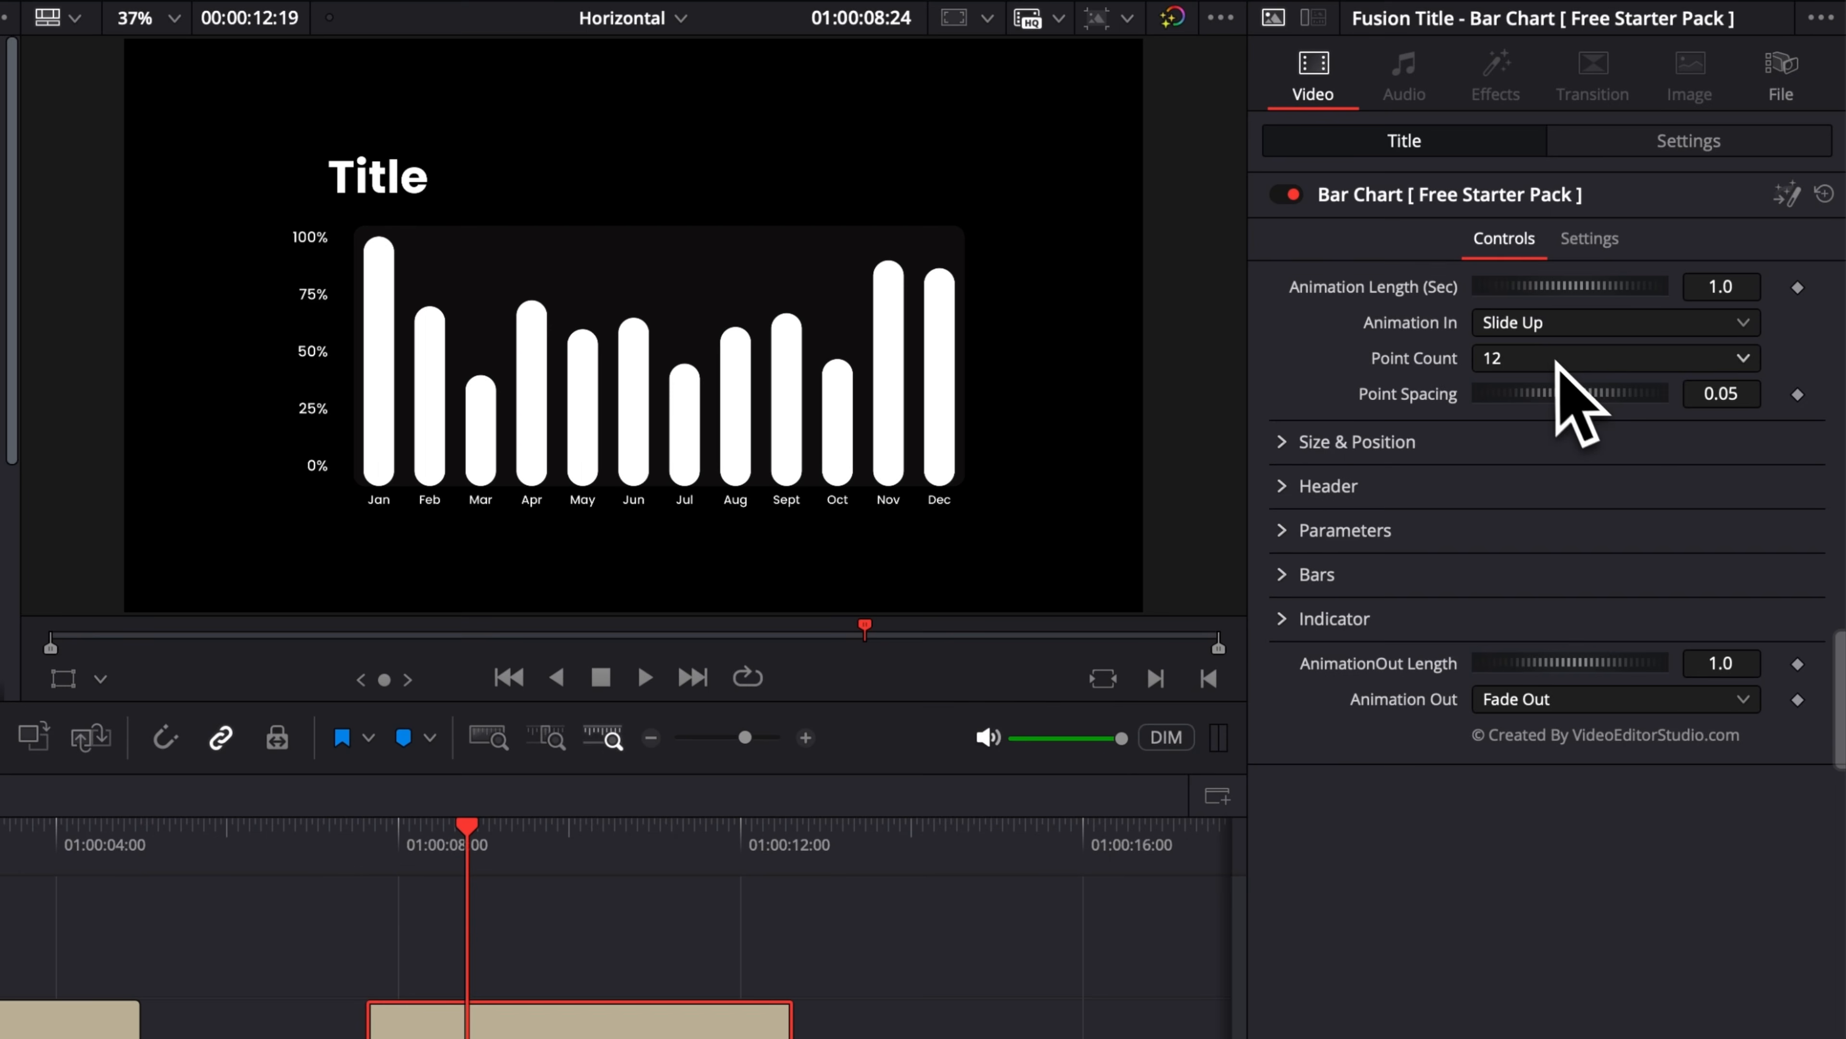
Step: Set the bar chart's Point Count to 6 and scrub through the clip
{"action": "left_click", "coordinate": [1626, 302]}
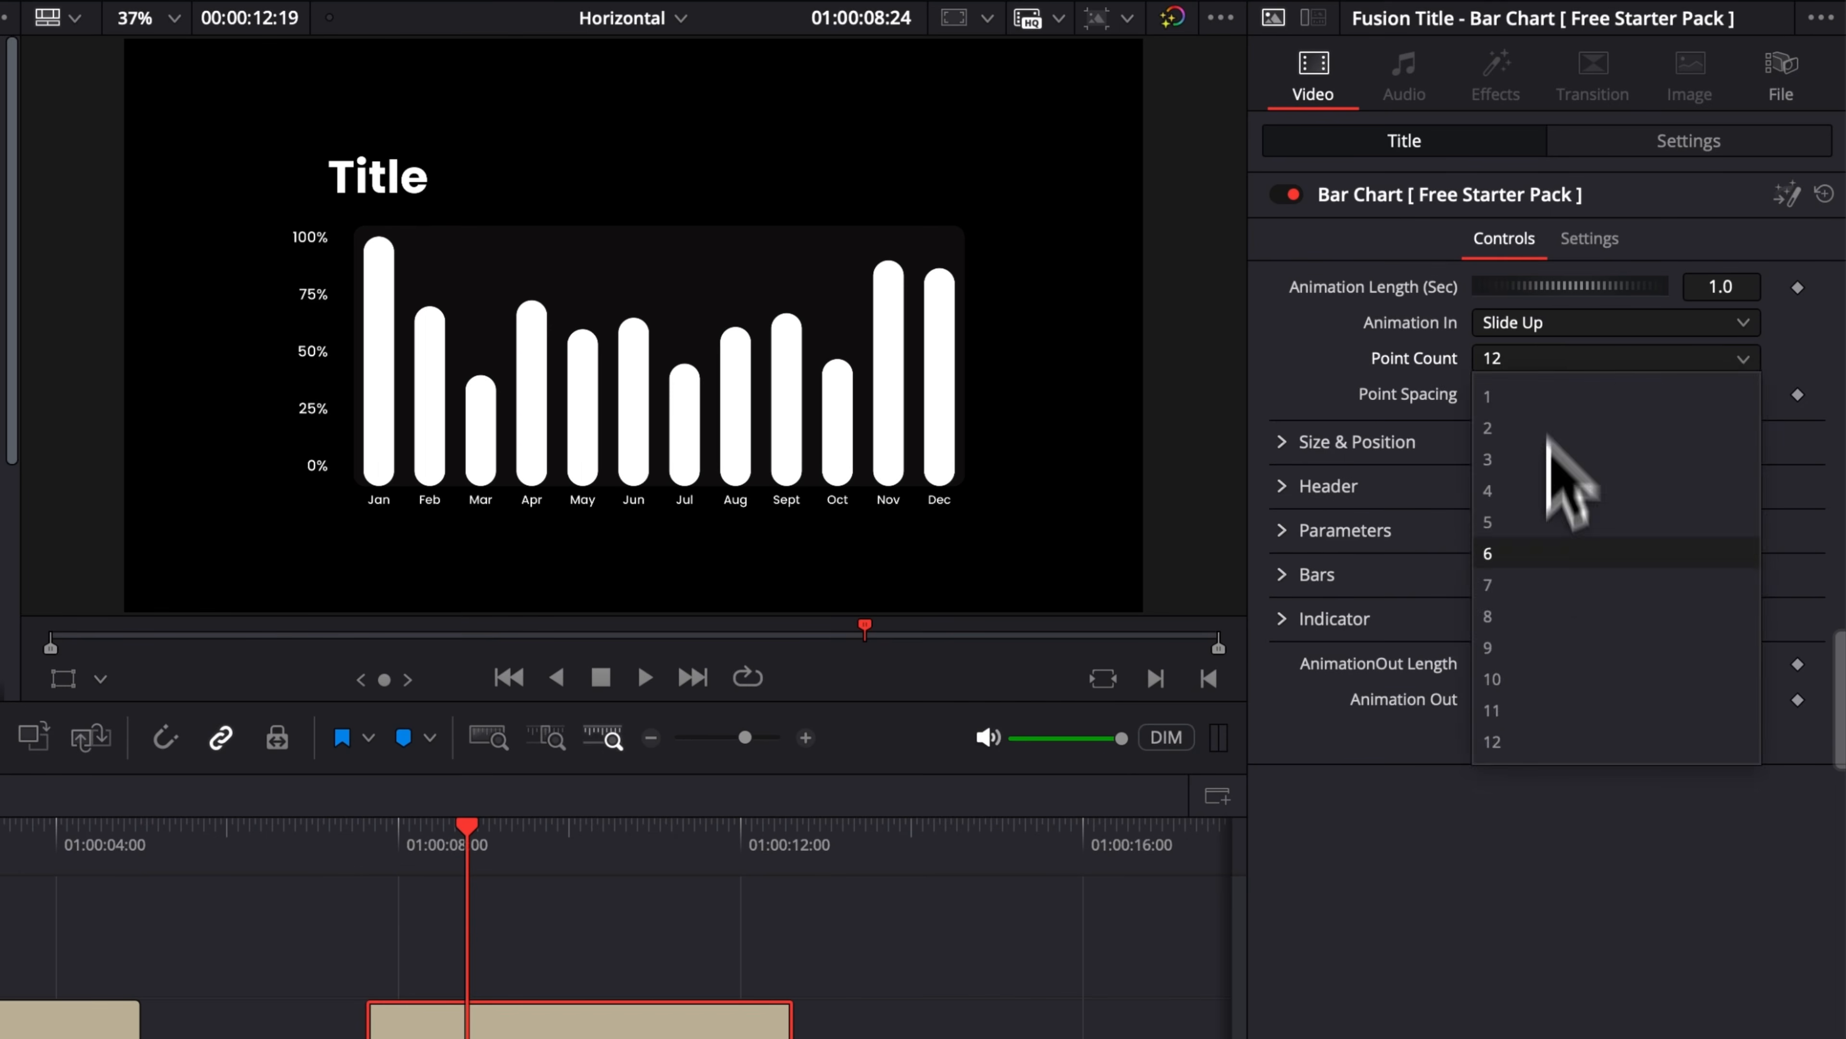
{"action": "left_click", "coordinate": [1546, 560]}
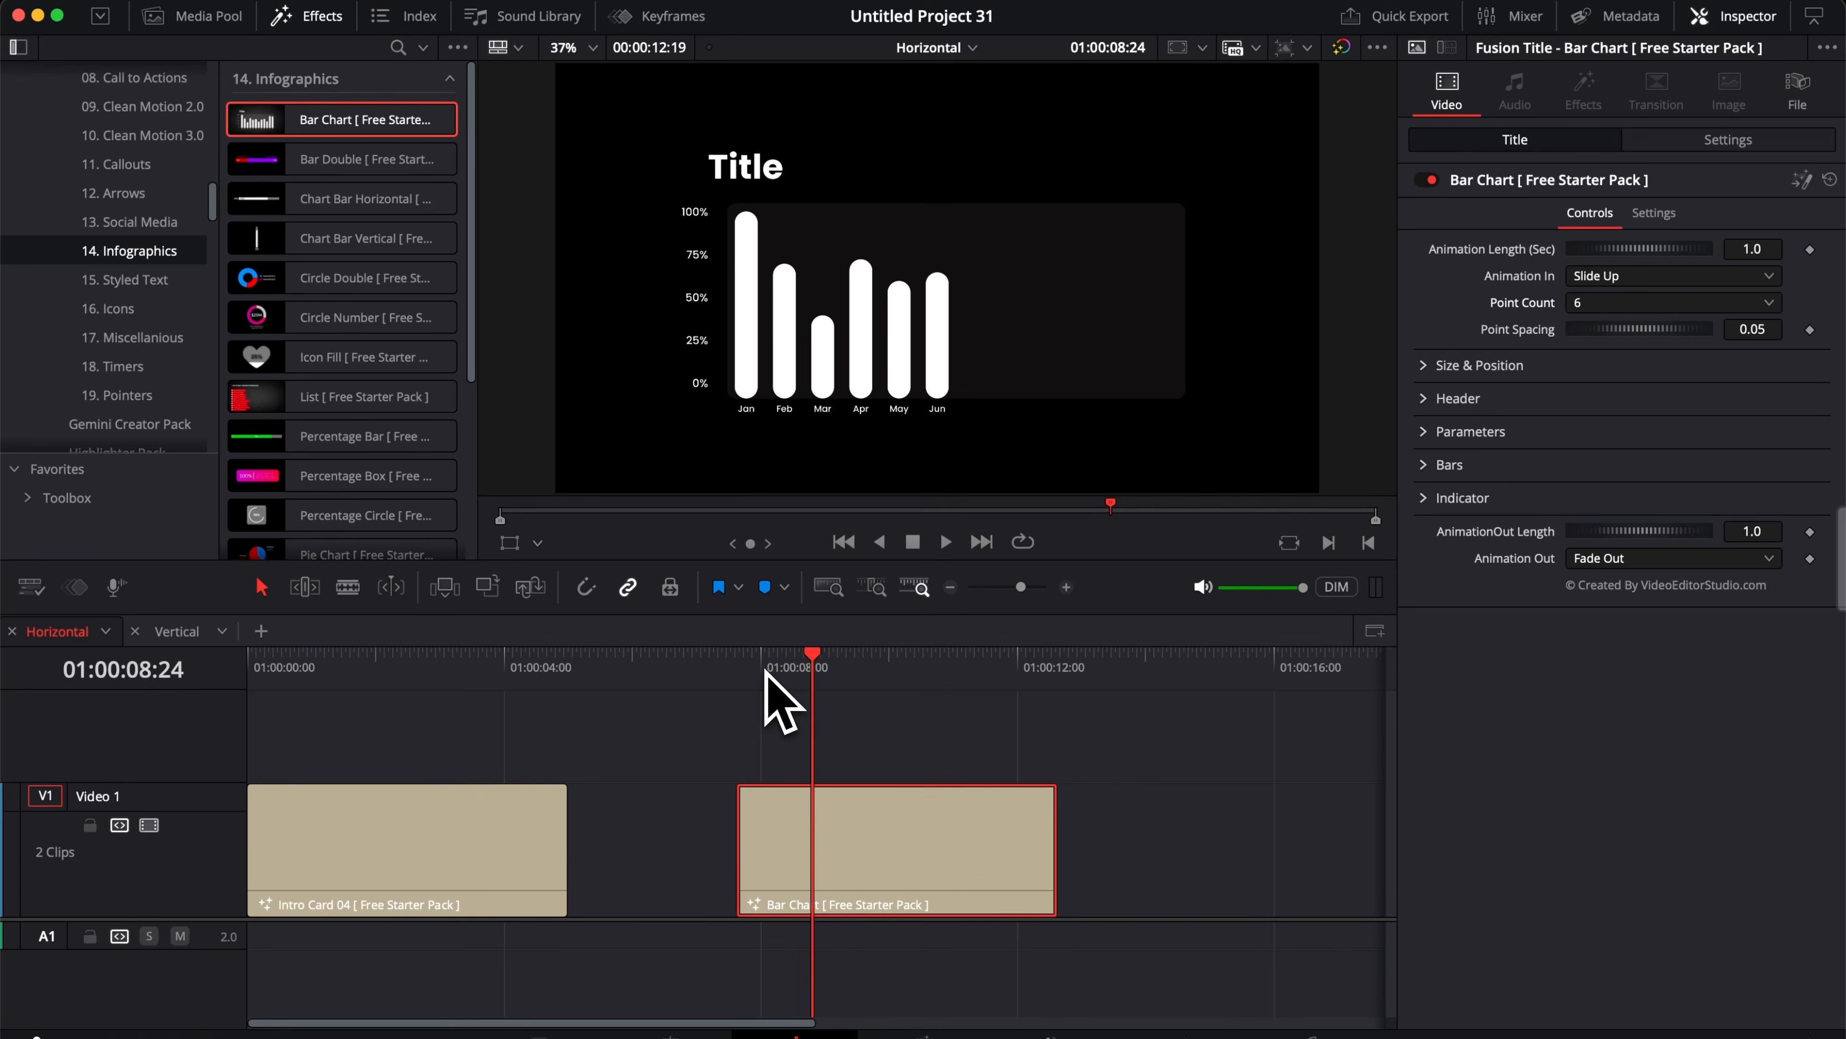
{"action": "left_click_drag", "start_coordinate": [764, 671], "coordinate": [895, 673]}
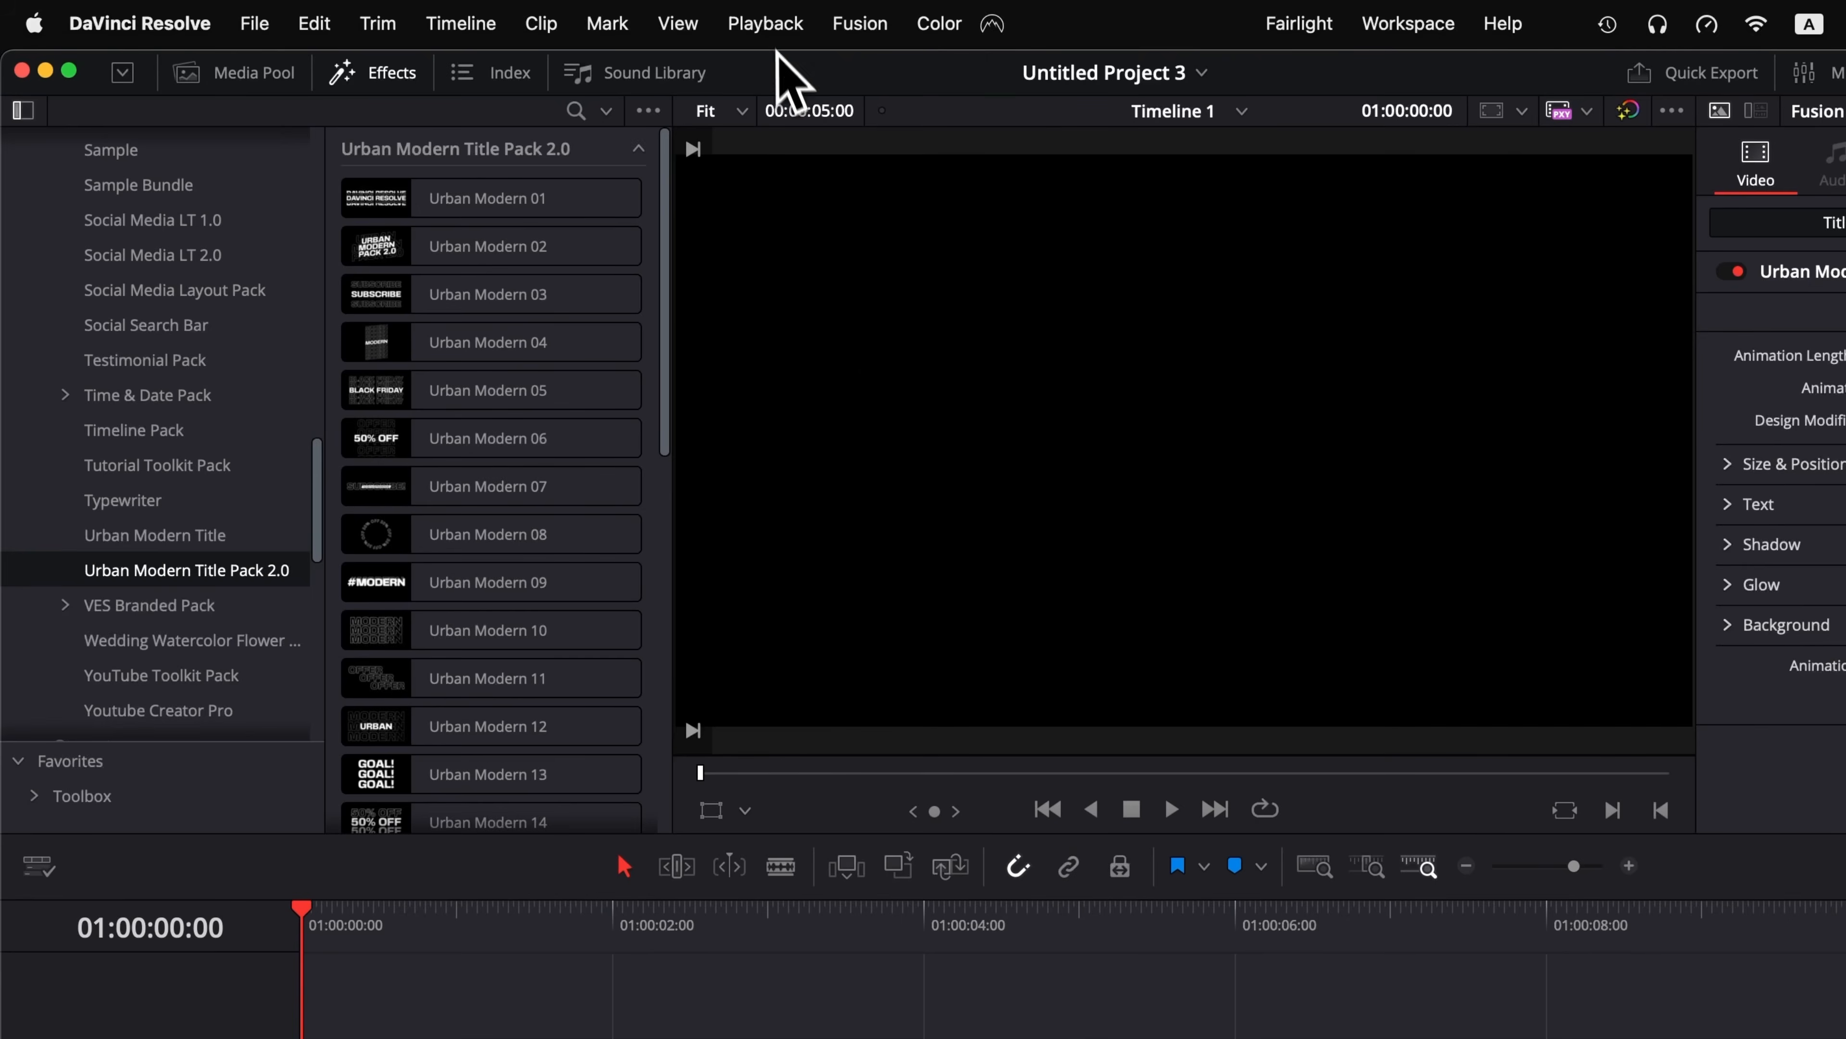
Step: Set the playback render cache to Smart
{"action": "left_click", "coordinate": [769, 25]}
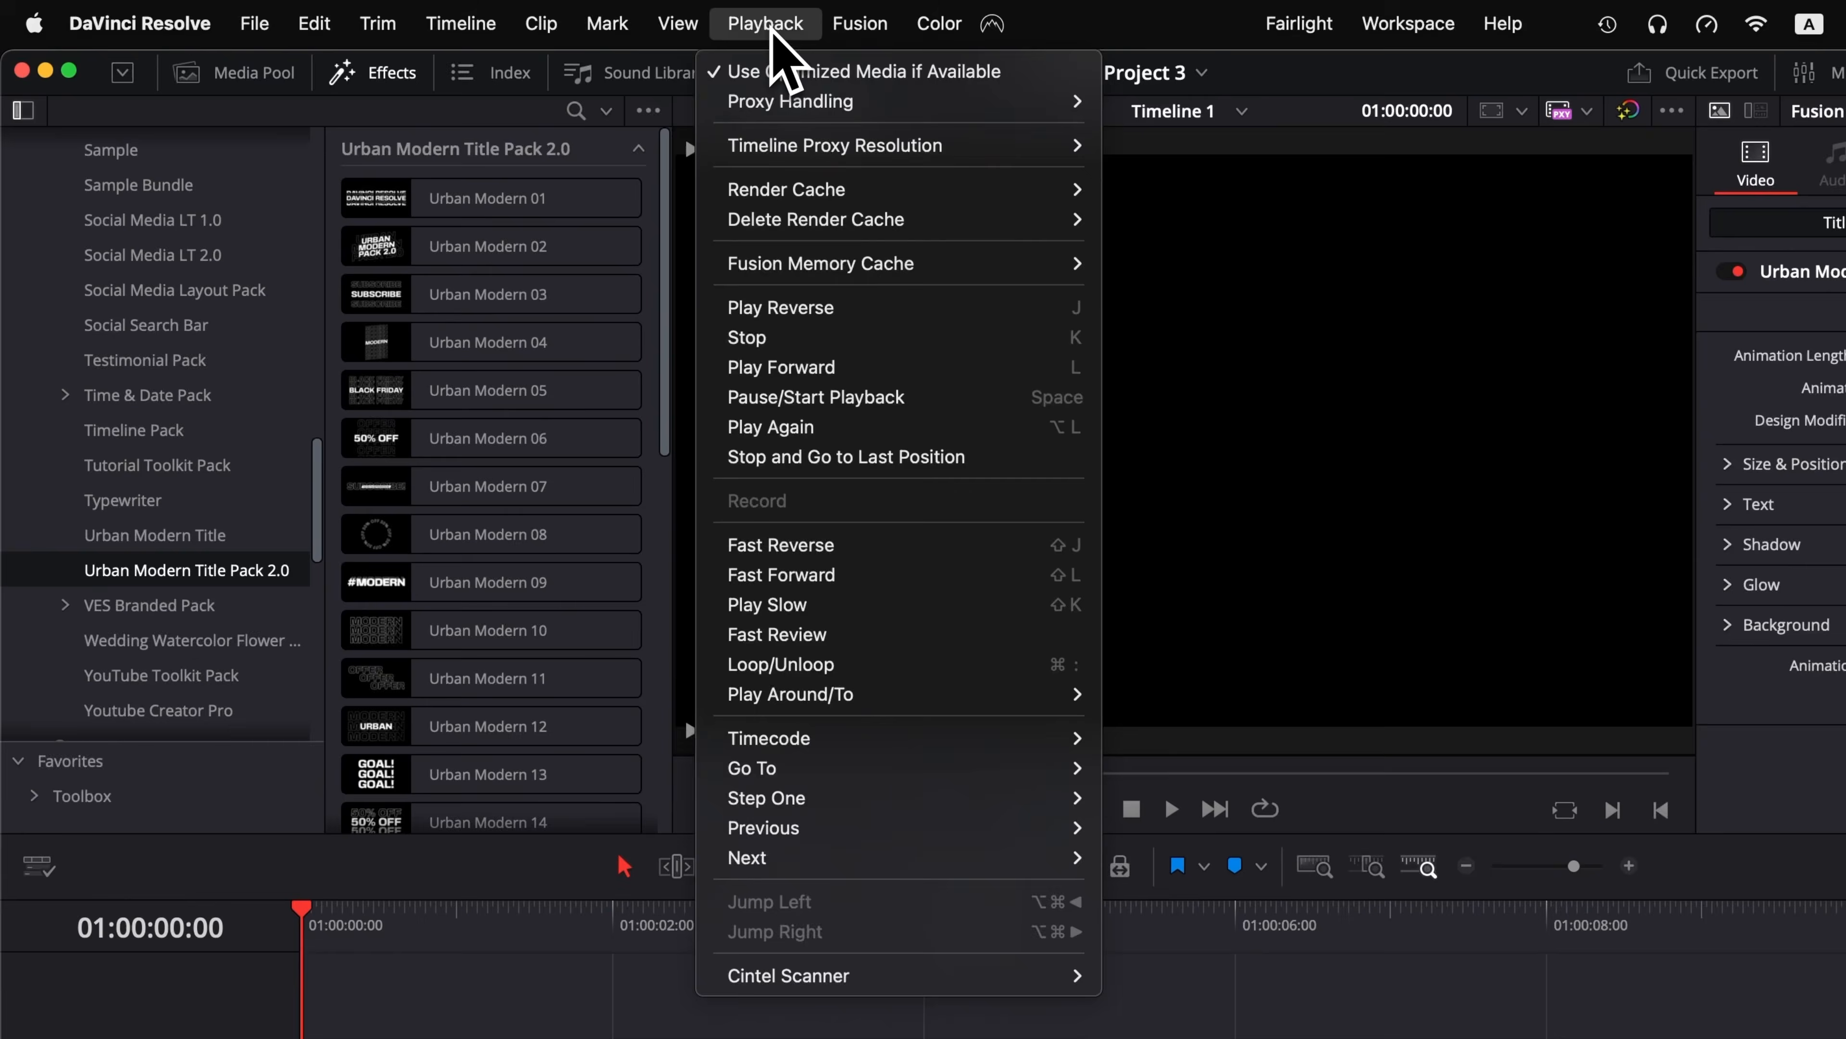
{"action": "mouse_move", "coordinate": [752, 191]}
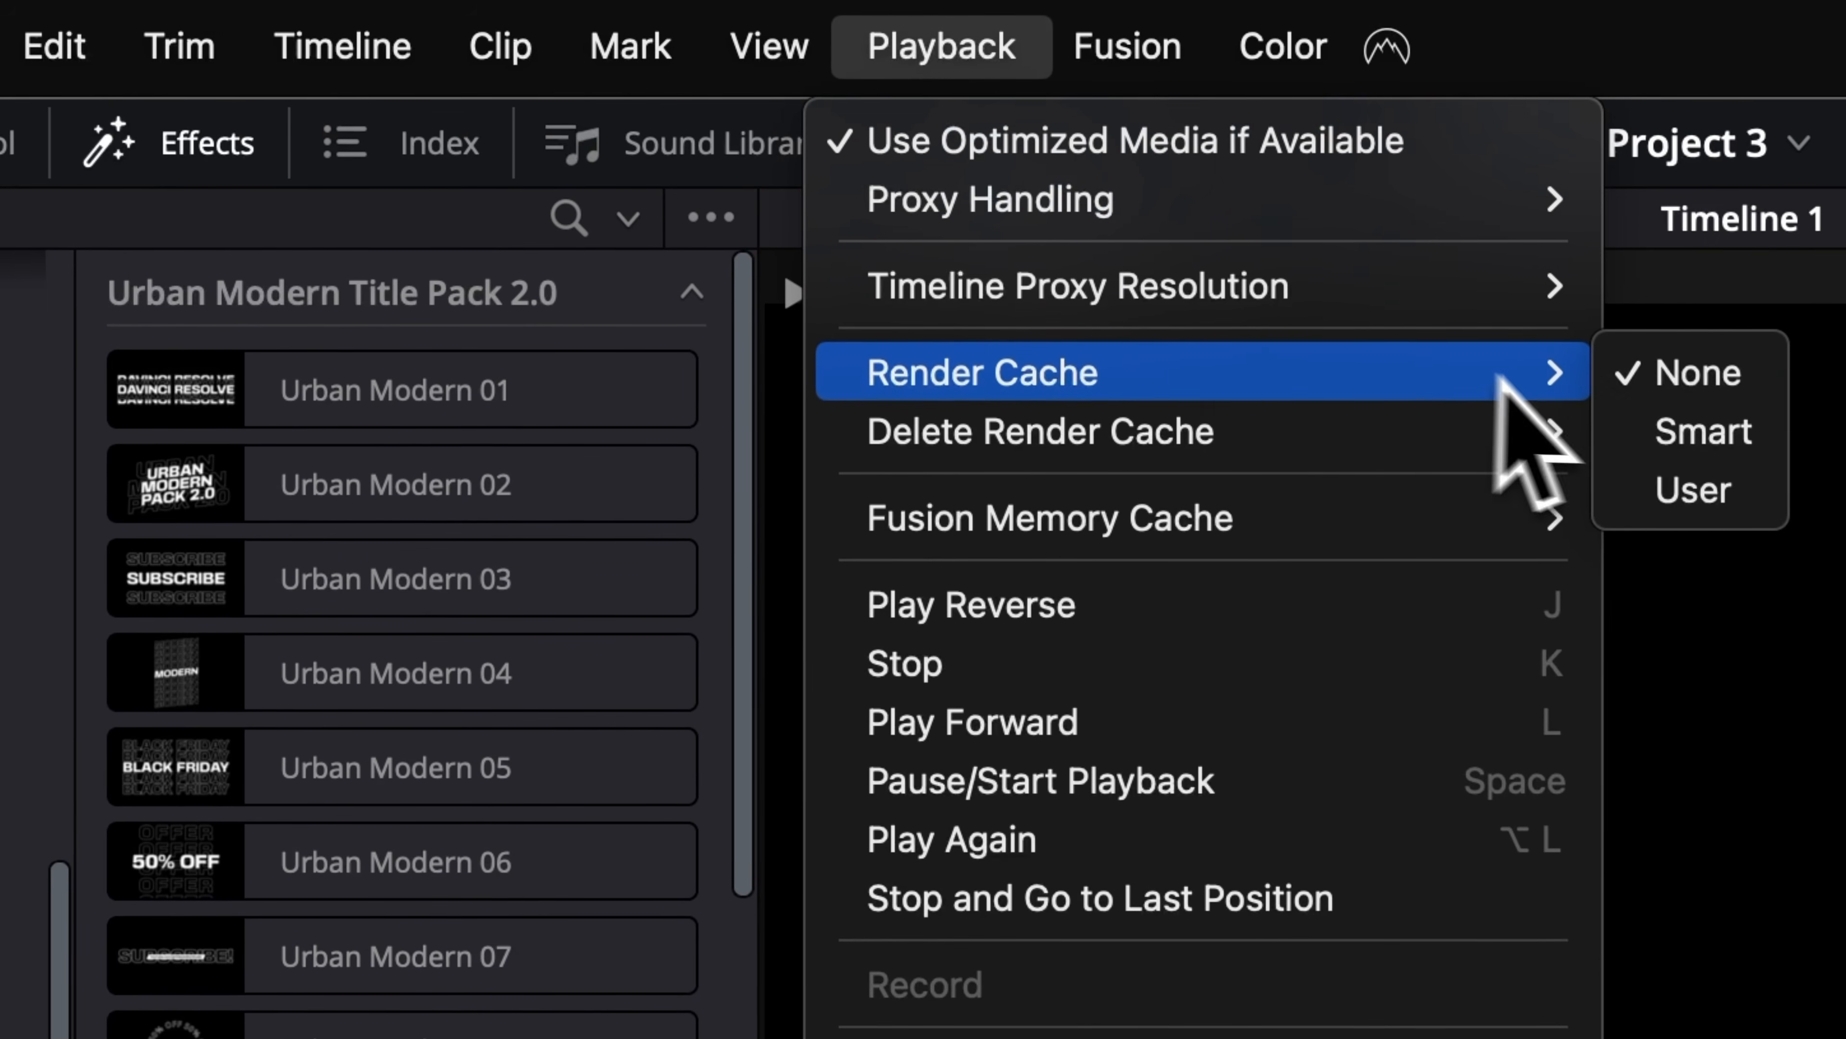
{"action": "left_click", "coordinate": [1610, 444]}
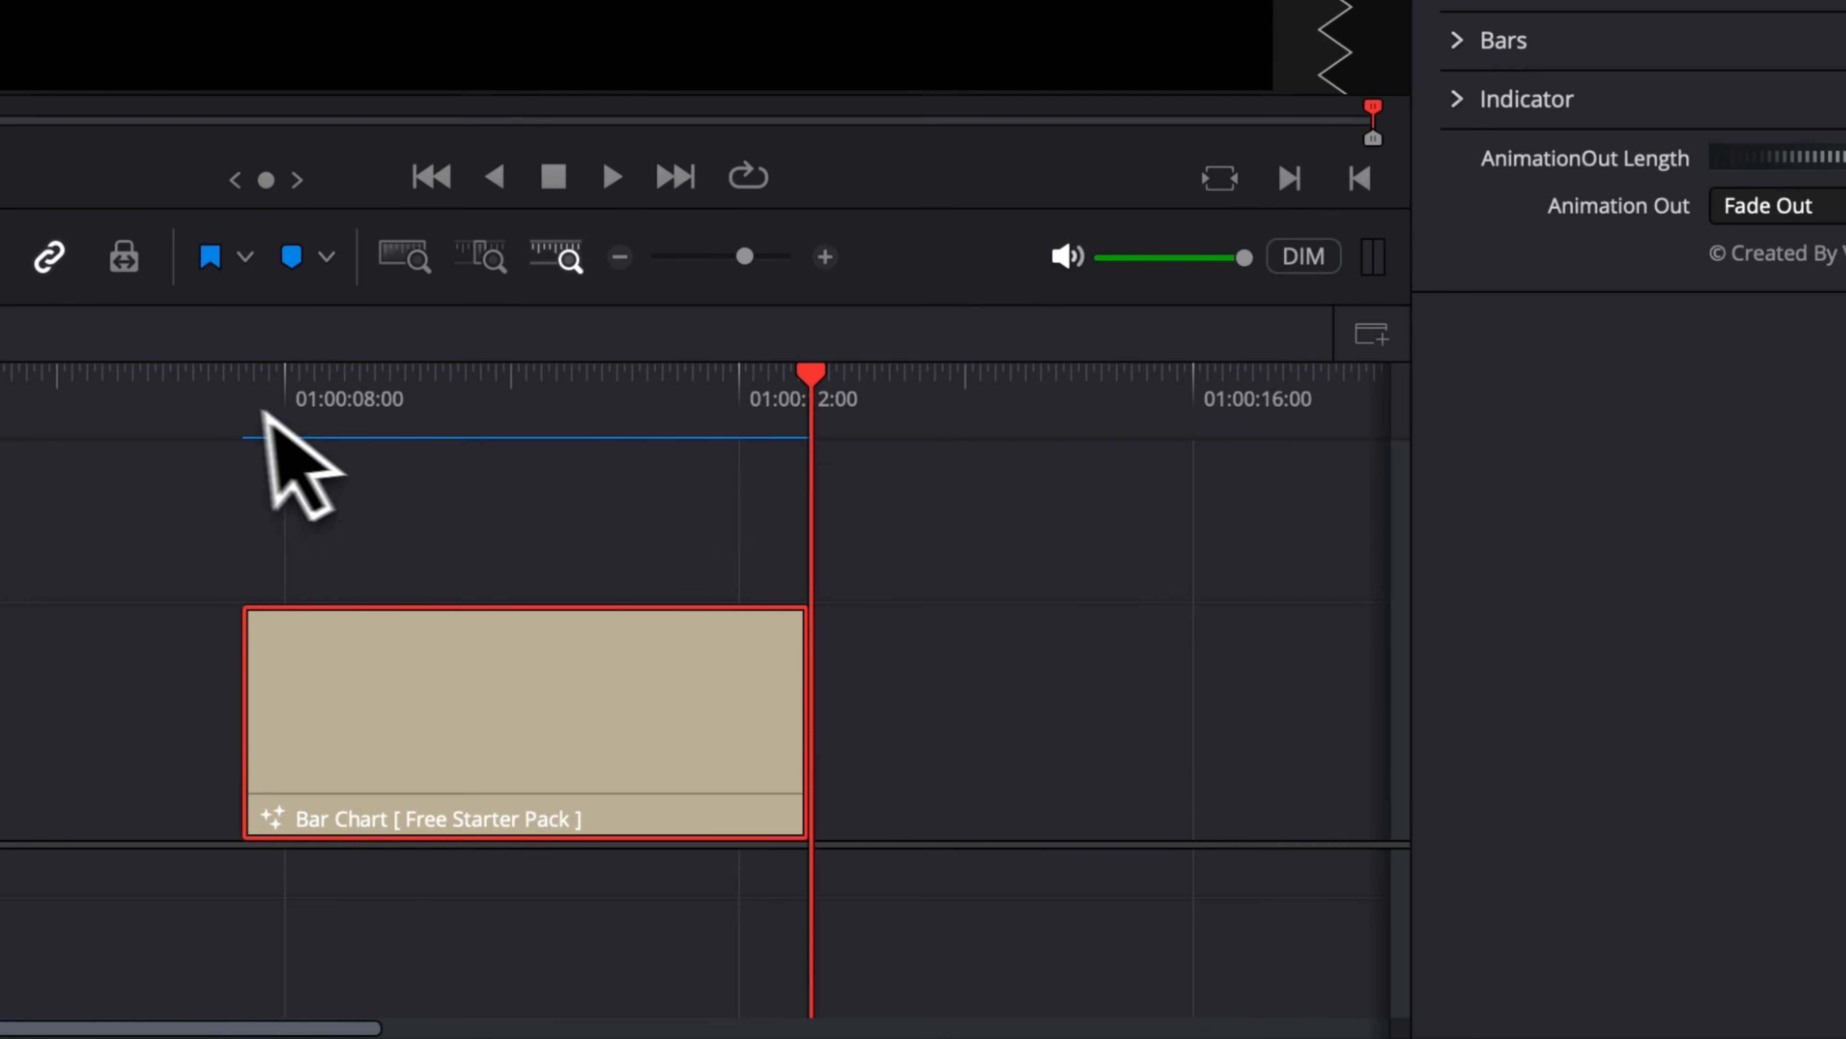
Step: Play the bar chart clip from the timeline ruler
{"action": "left_click", "coordinate": [263, 411]}
{"action": "key", "text": "space"}
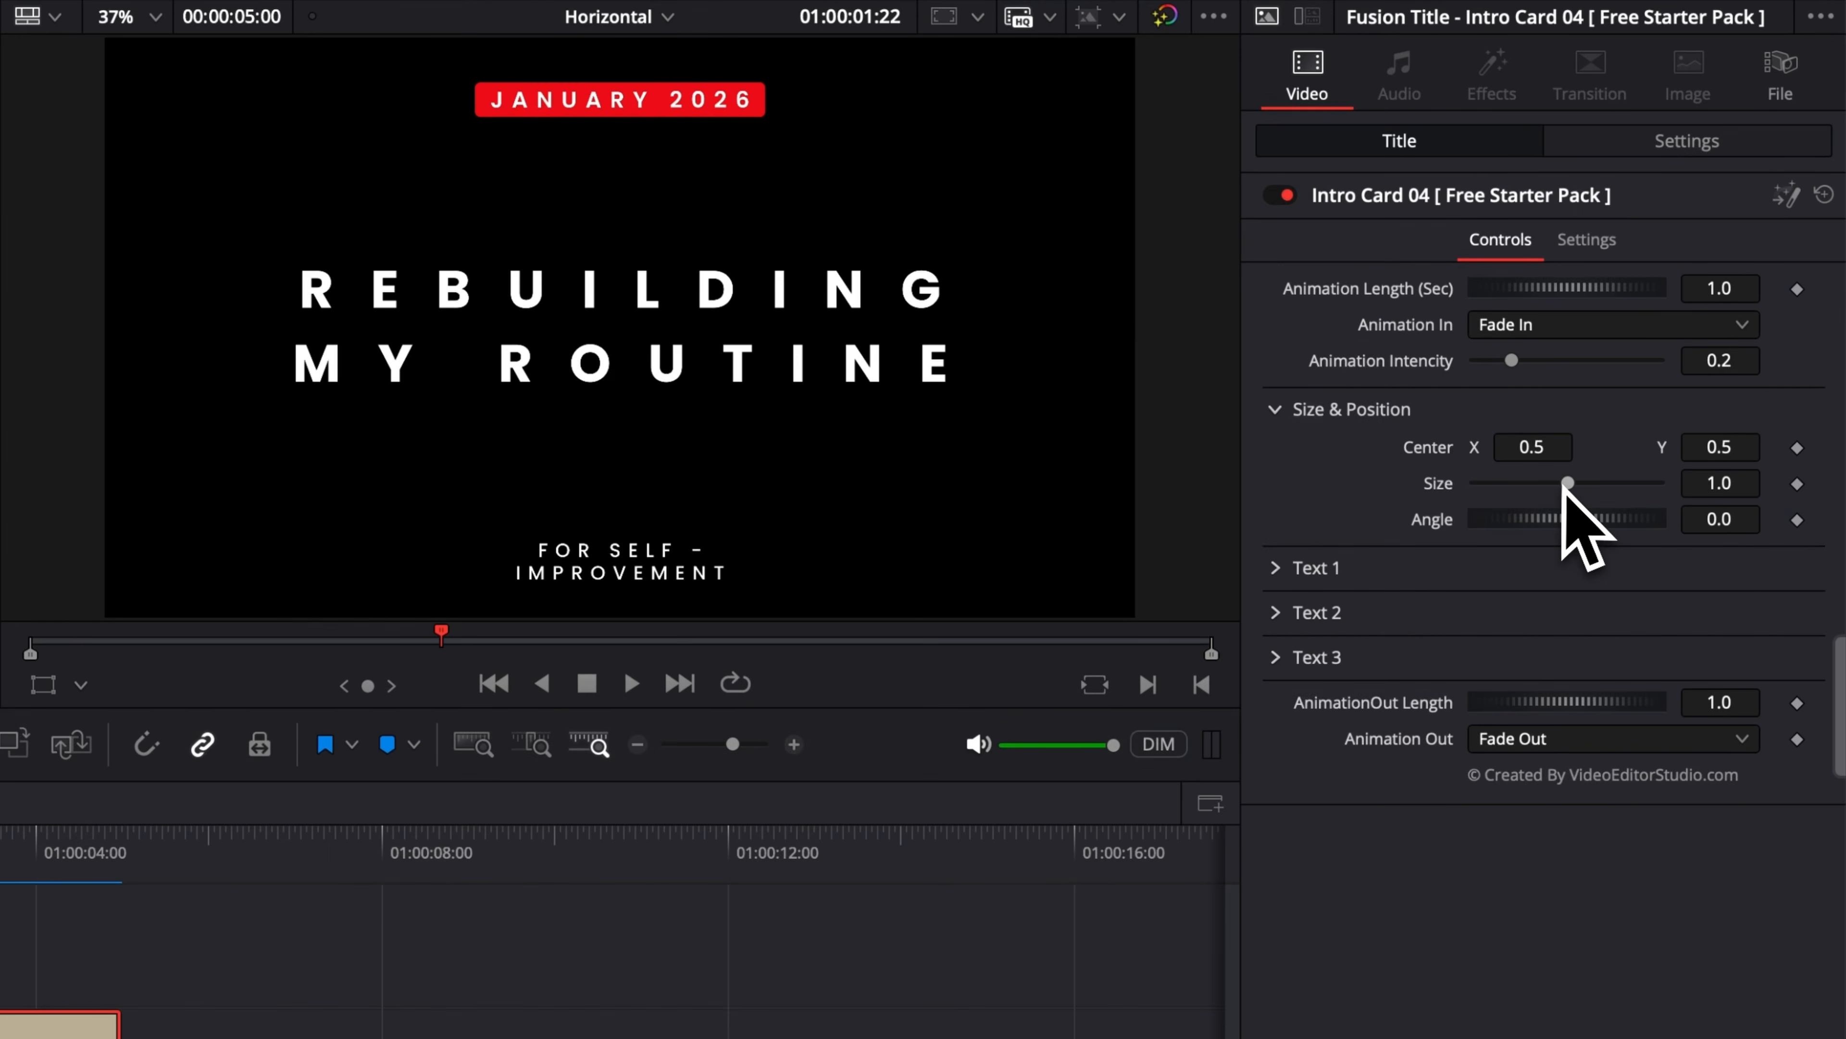
{"action": "left_click_drag", "start_coordinate": [1568, 483], "coordinate": [1552, 484]}
{"action": "left_click", "coordinate": [1281, 411]}
{"action": "left_click", "coordinate": [1281, 455]}
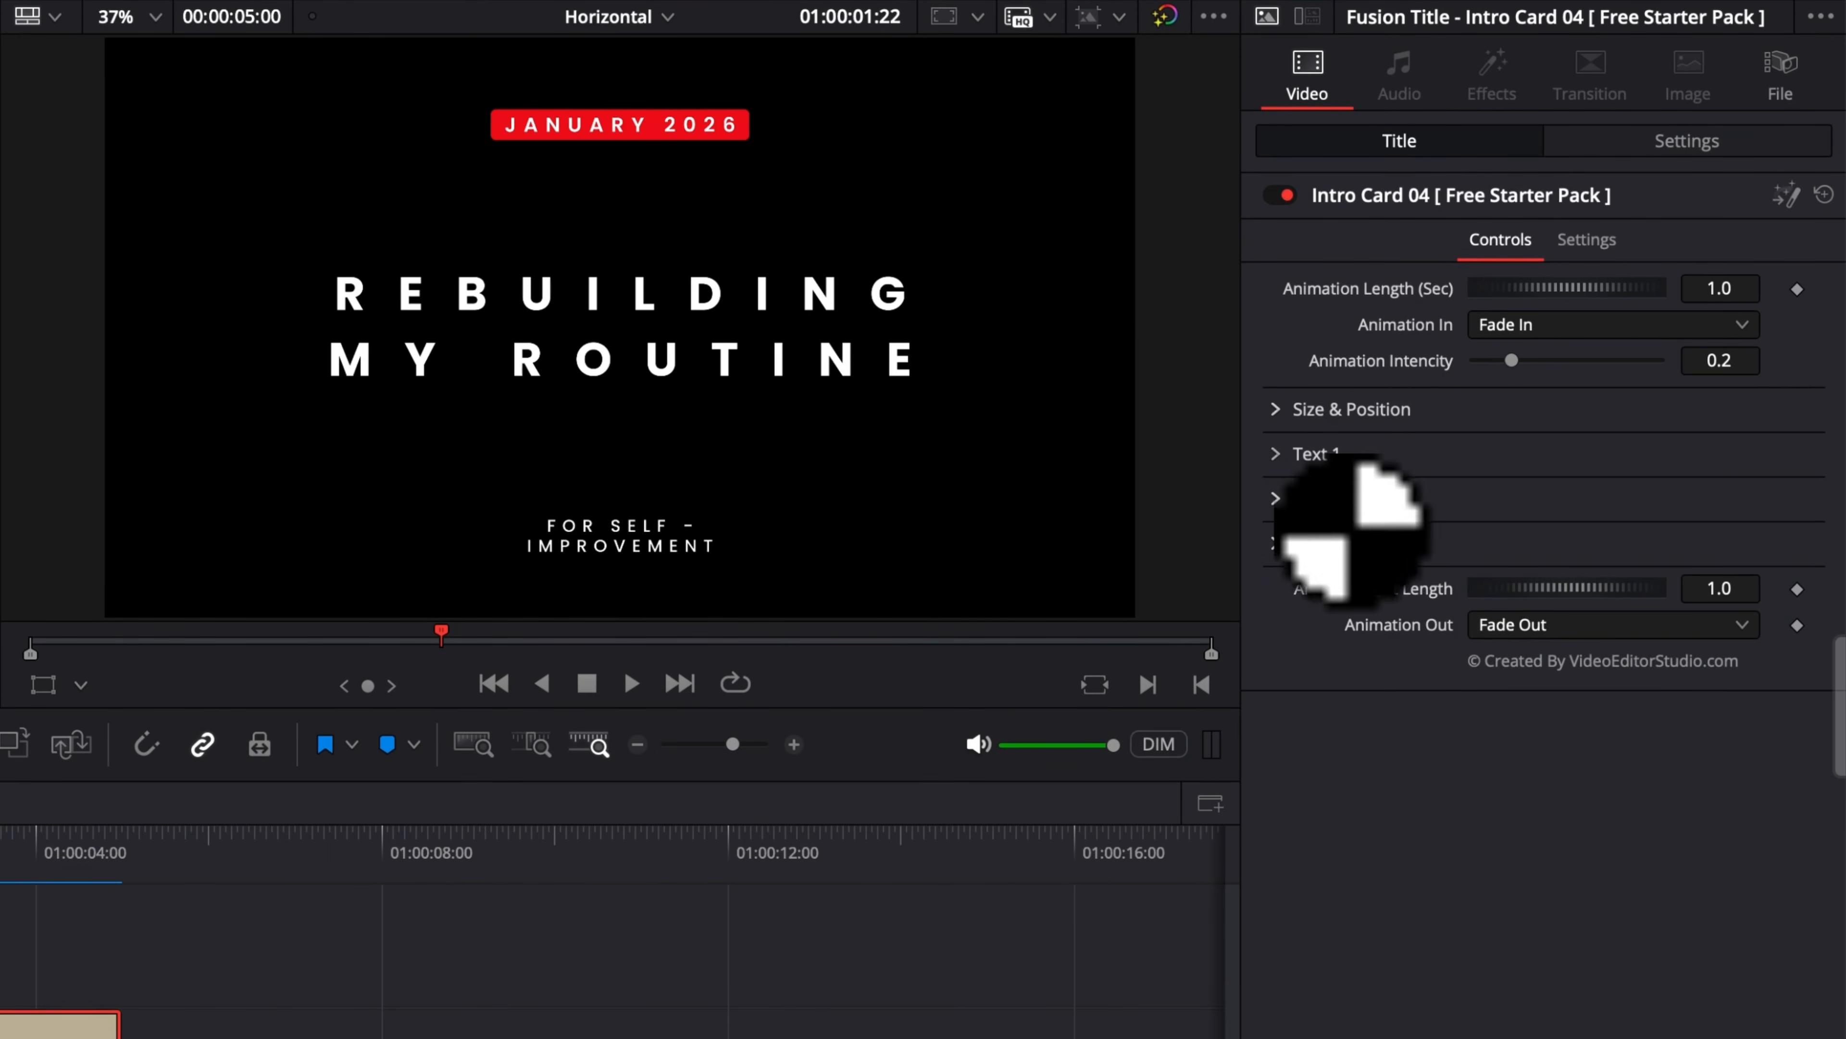
Step: Change the intro card's date text box colour to Blue
{"action": "scroll", "coordinate": [1475, 647], "scroll_direction": "down", "scroll_amount": 5}
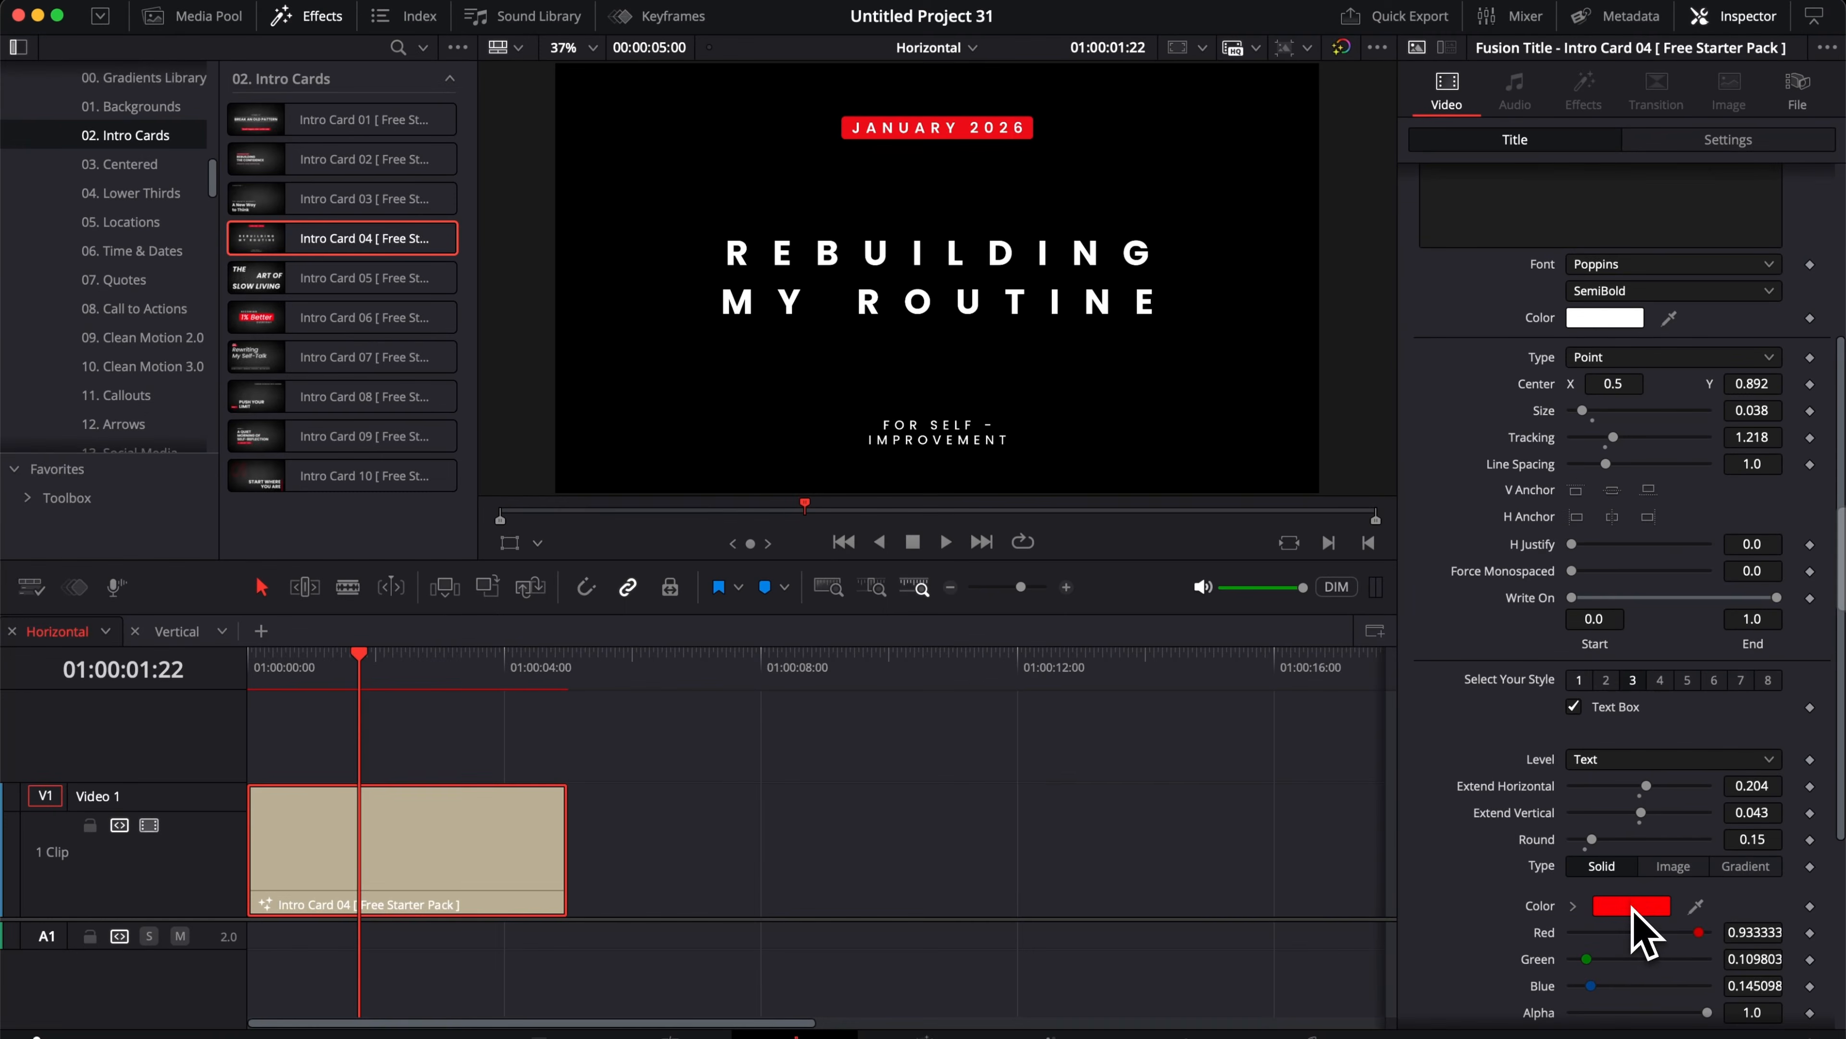
{"action": "left_click", "coordinate": [1626, 926]}
{"action": "left_click", "coordinate": [1360, 743]}
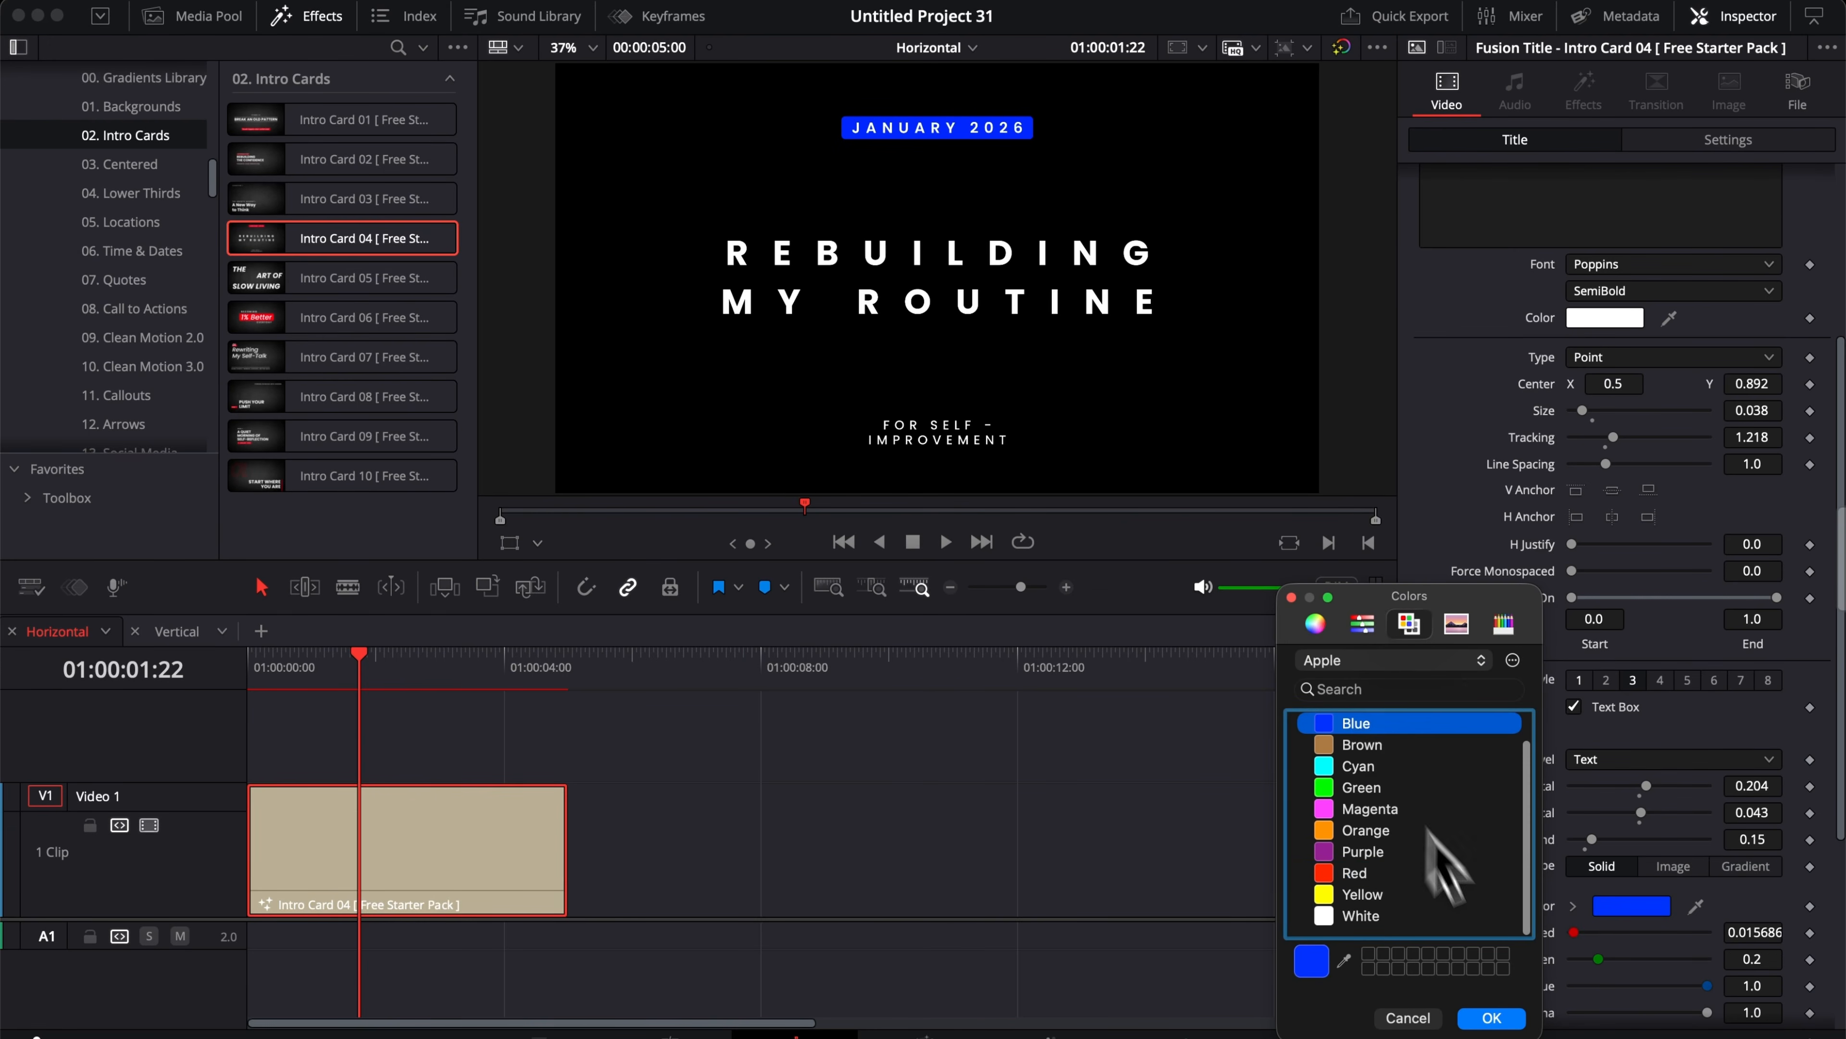
{"action": "left_click", "coordinate": [1490, 1017]}
Step: Replace the intro card's Text 2 content with DAVINCI RESOLVE
{"action": "scroll", "coordinate": [1558, 618], "scroll_direction": "up", "scroll_amount": 5}
{"action": "left_click", "coordinate": [1424, 374]}
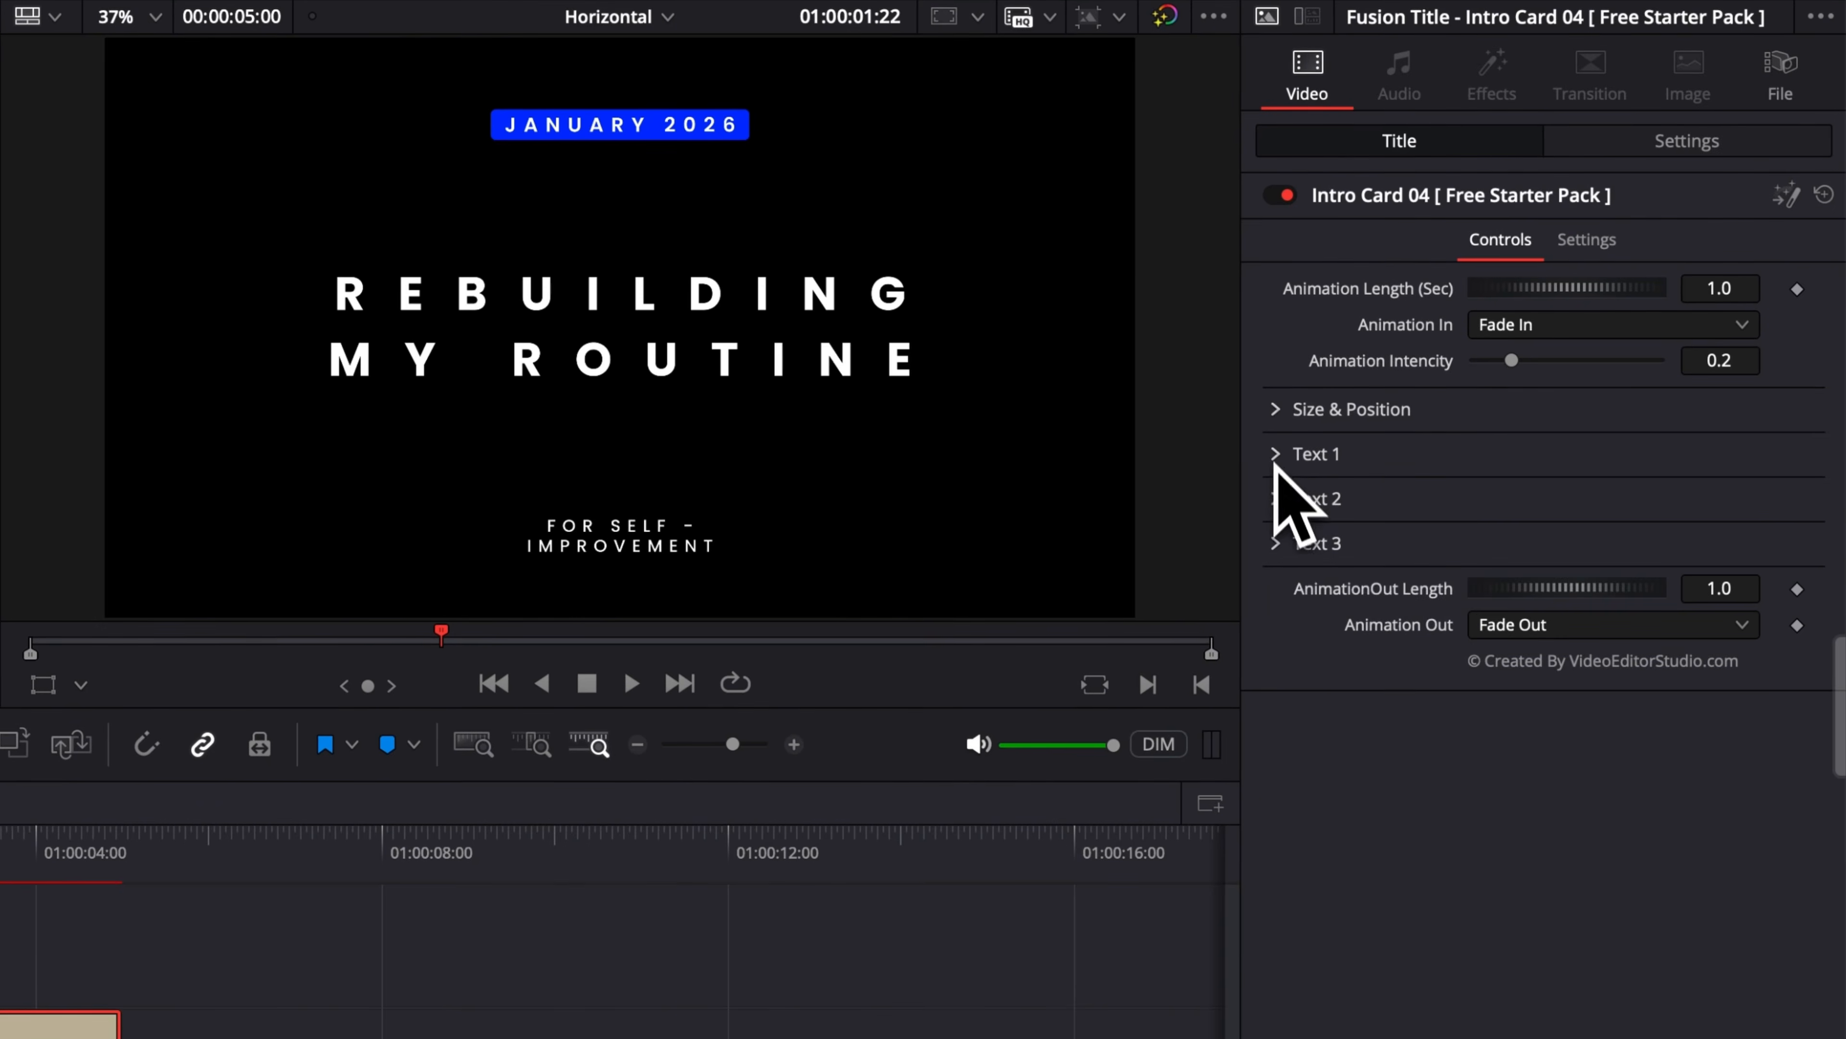
{"action": "left_click", "coordinate": [1276, 498]}
{"action": "left_click_drag", "start_coordinate": [1340, 556], "coordinate": [1257, 503]}
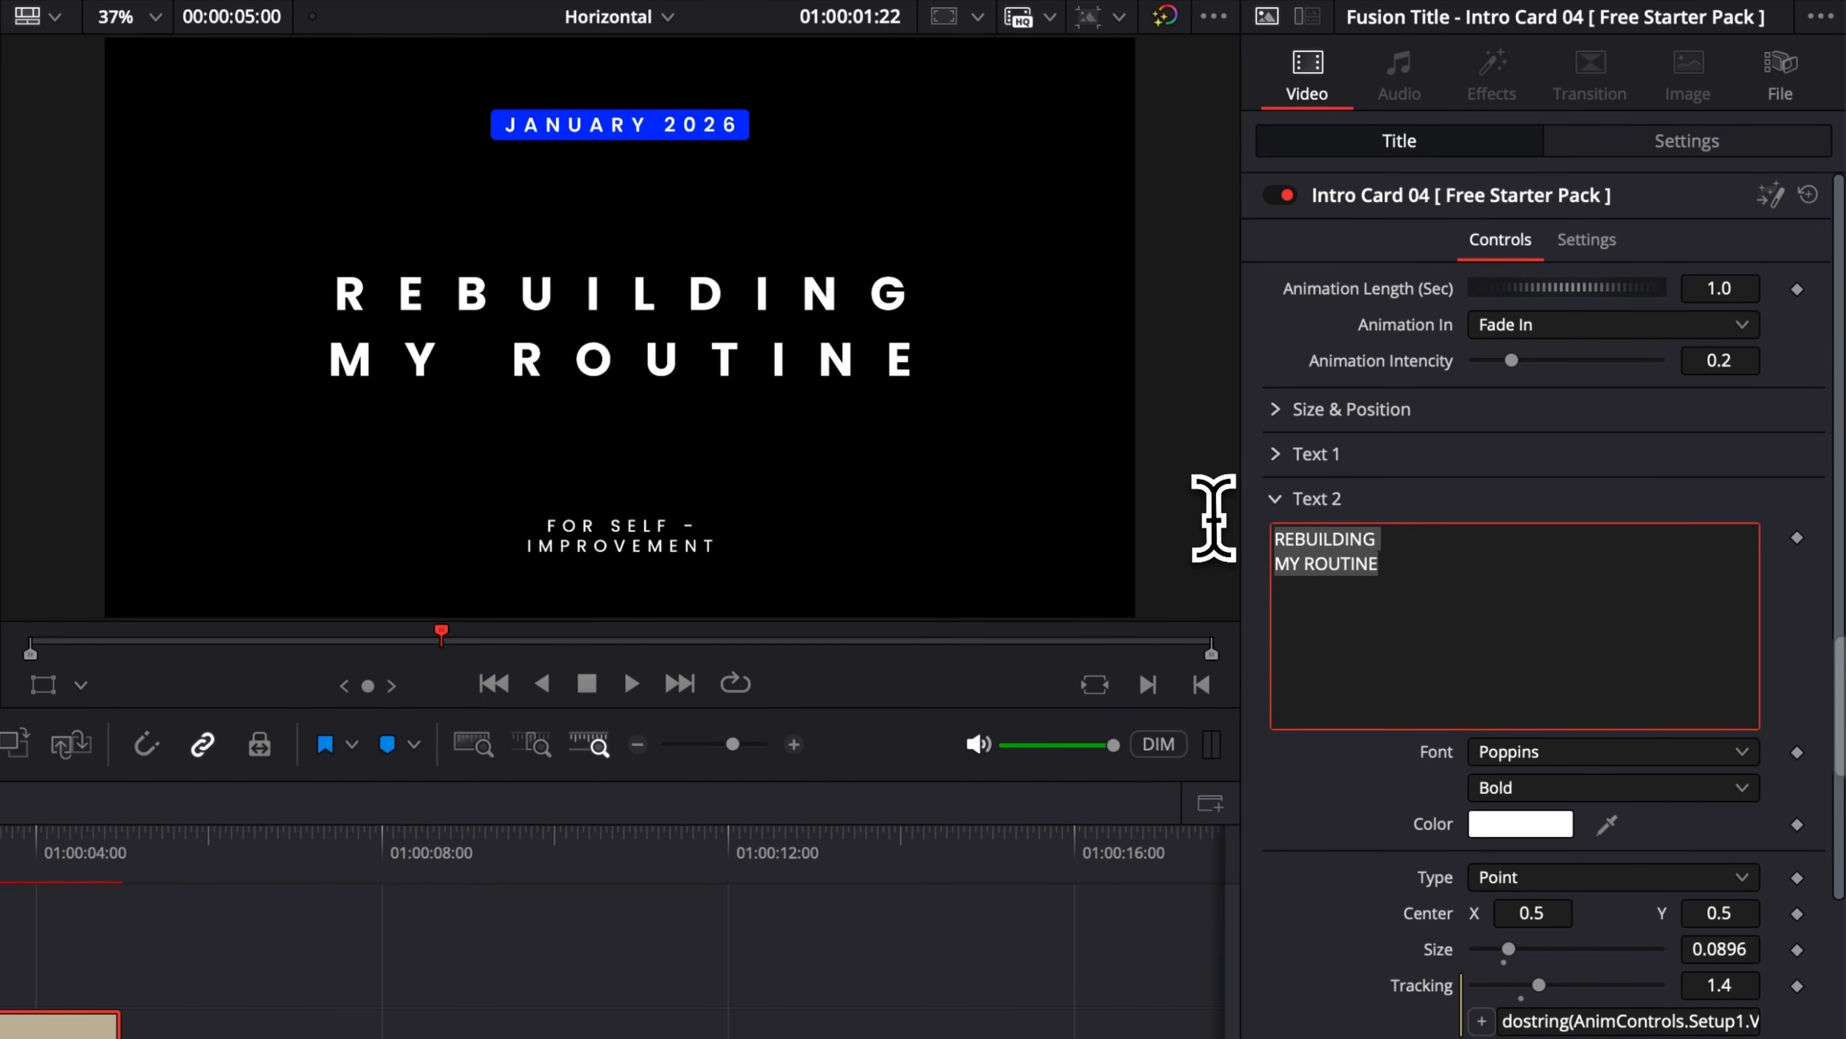
{"action": "type", "text": "DAVINCI RESOLVE"}
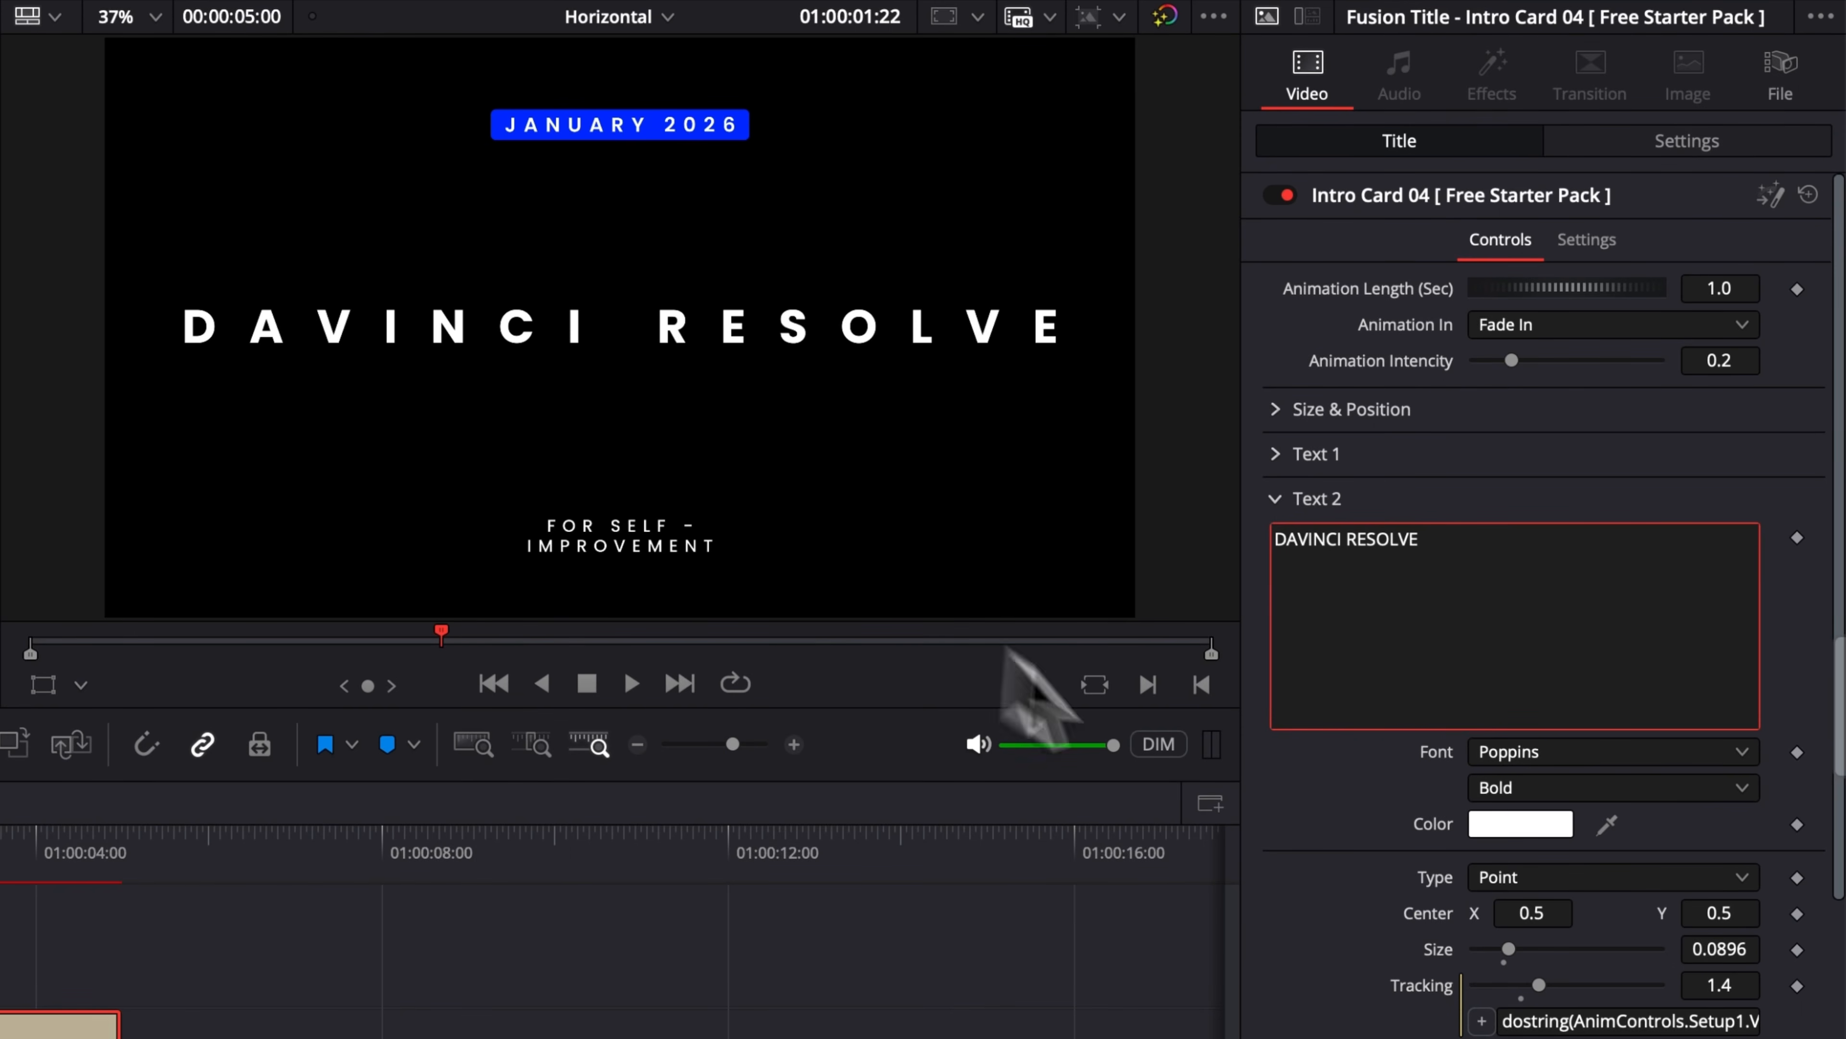
{"action": "left_click", "coordinate": [1299, 849]}
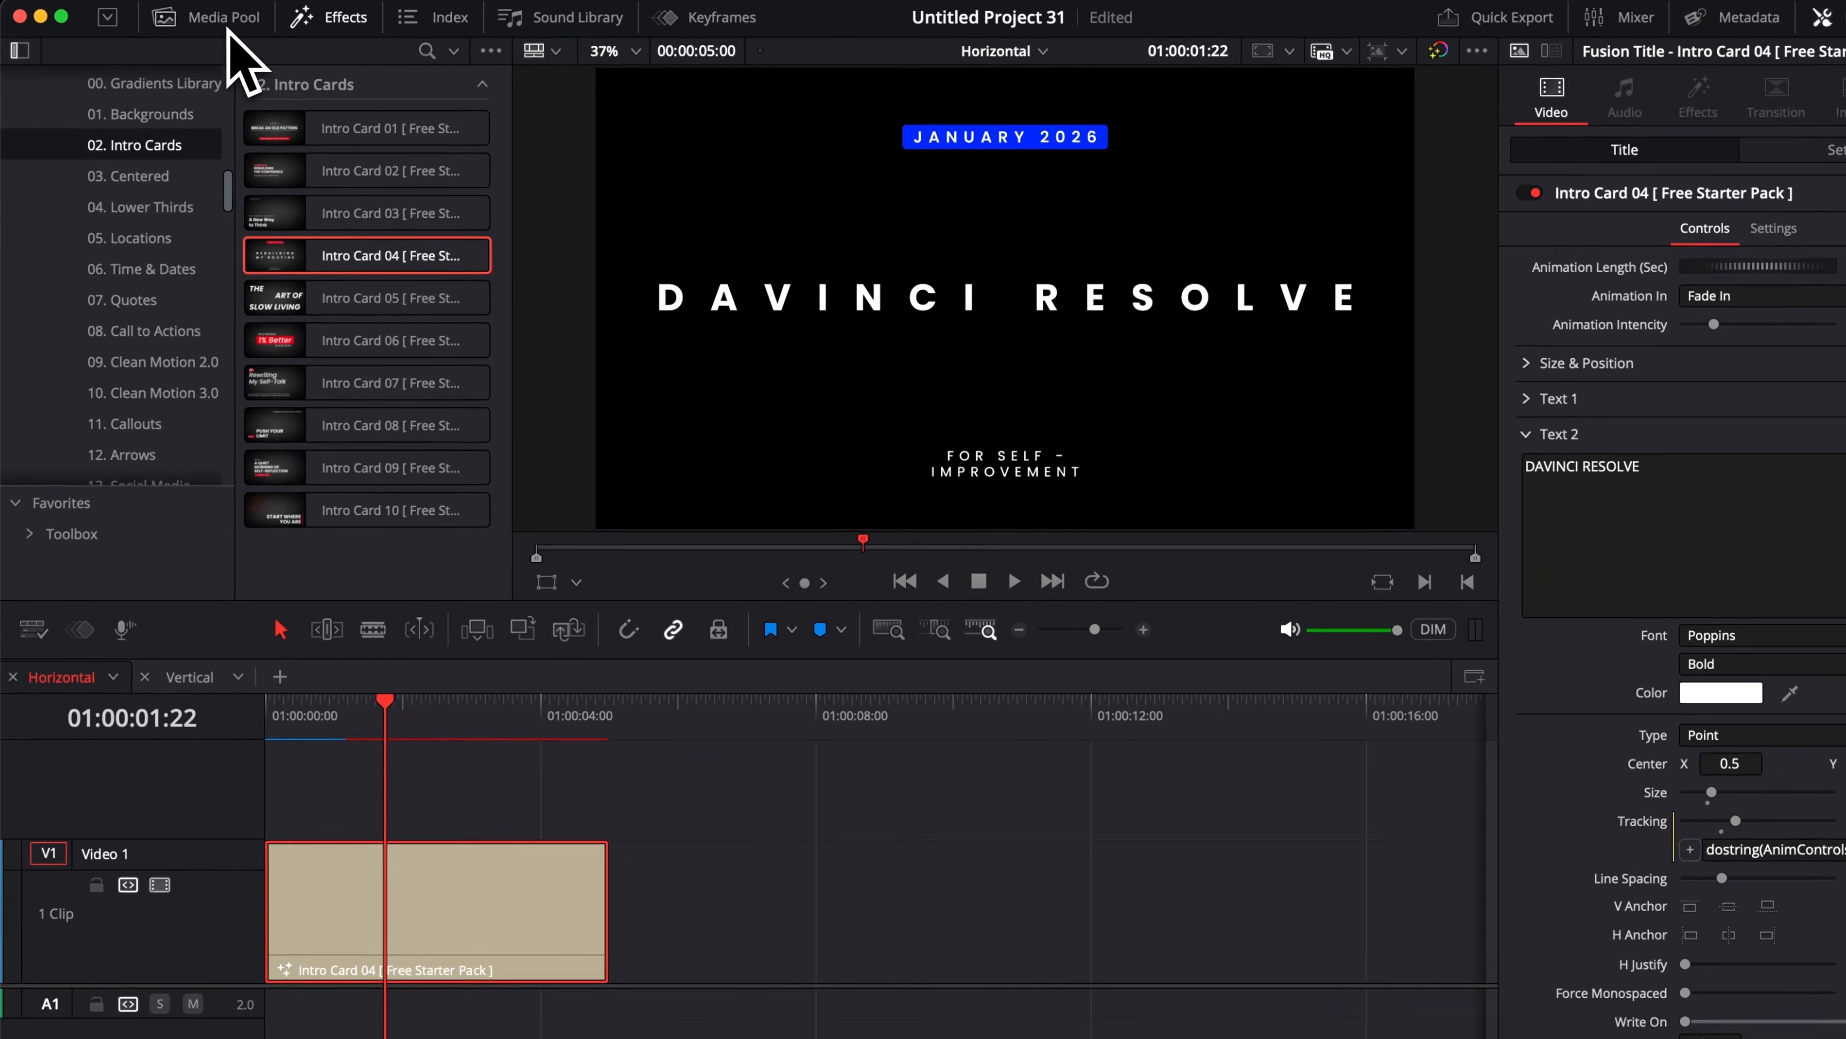
Step: Open the Media Pool and select the Master power bin
{"action": "left_click", "coordinate": [227, 28]}
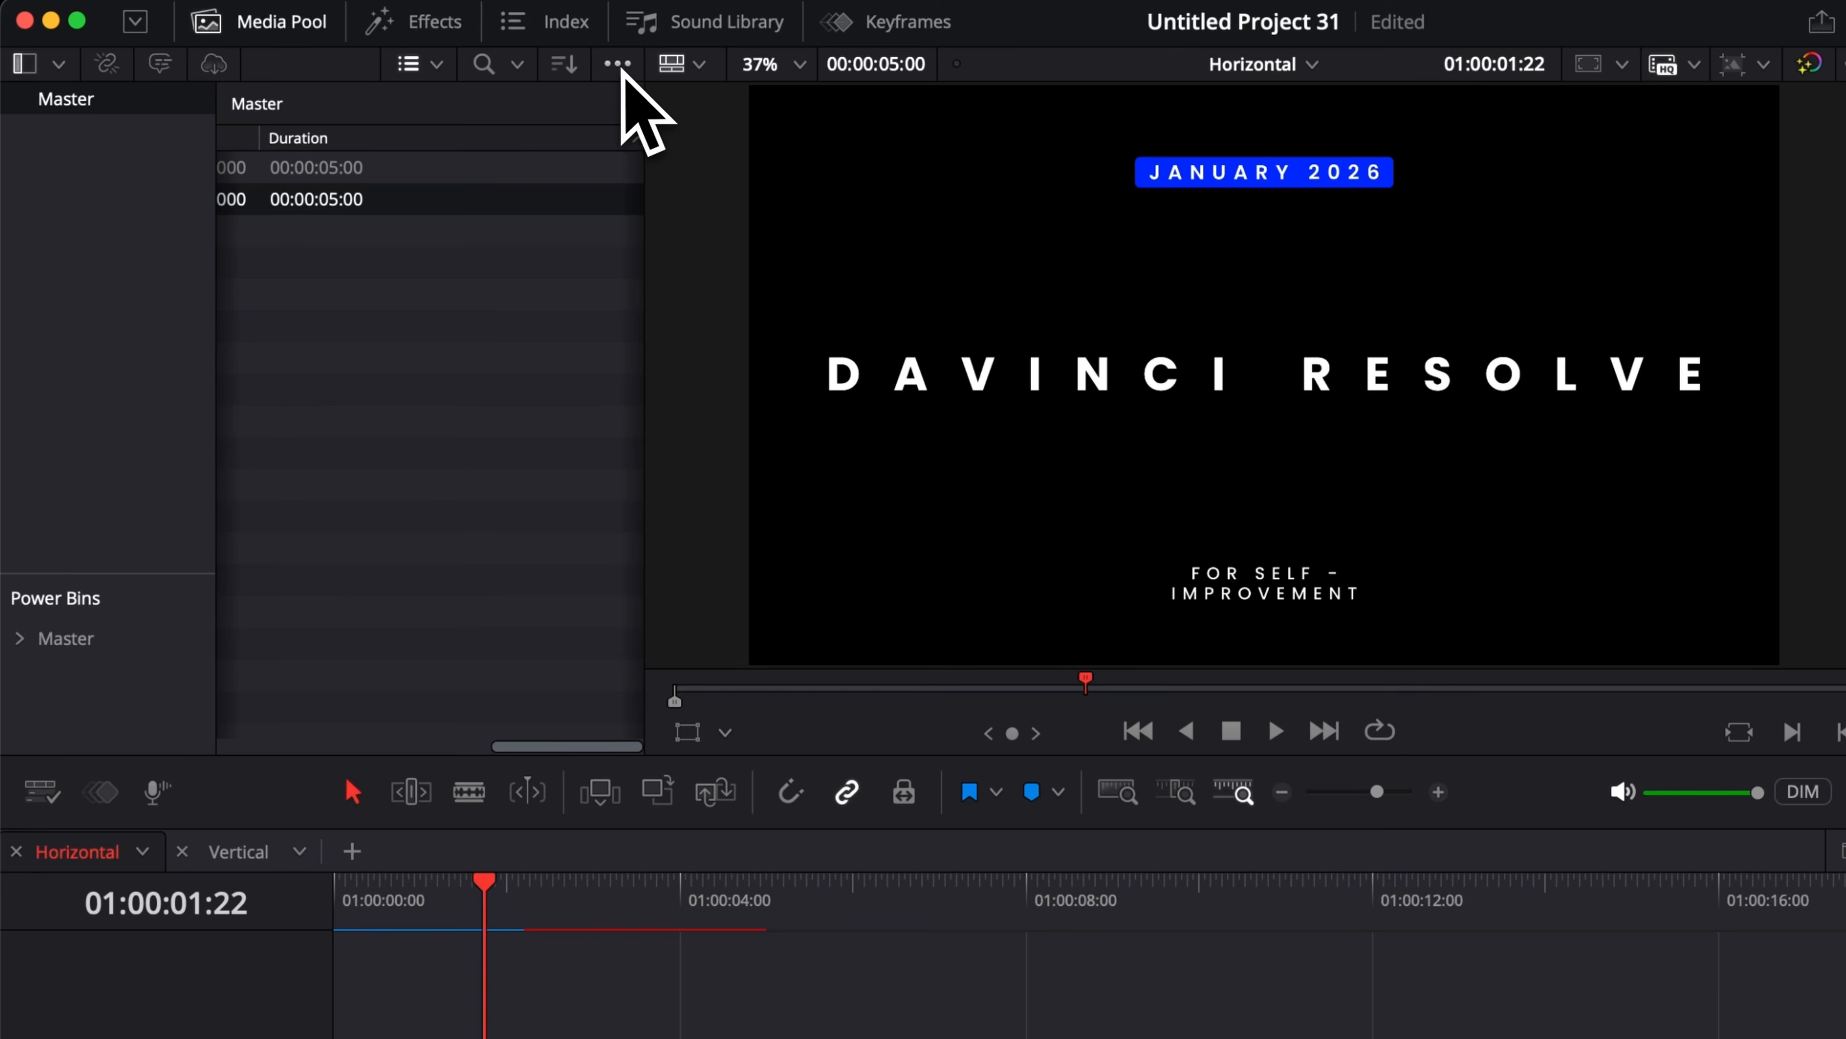
{"action": "left_click", "coordinate": [618, 65]}
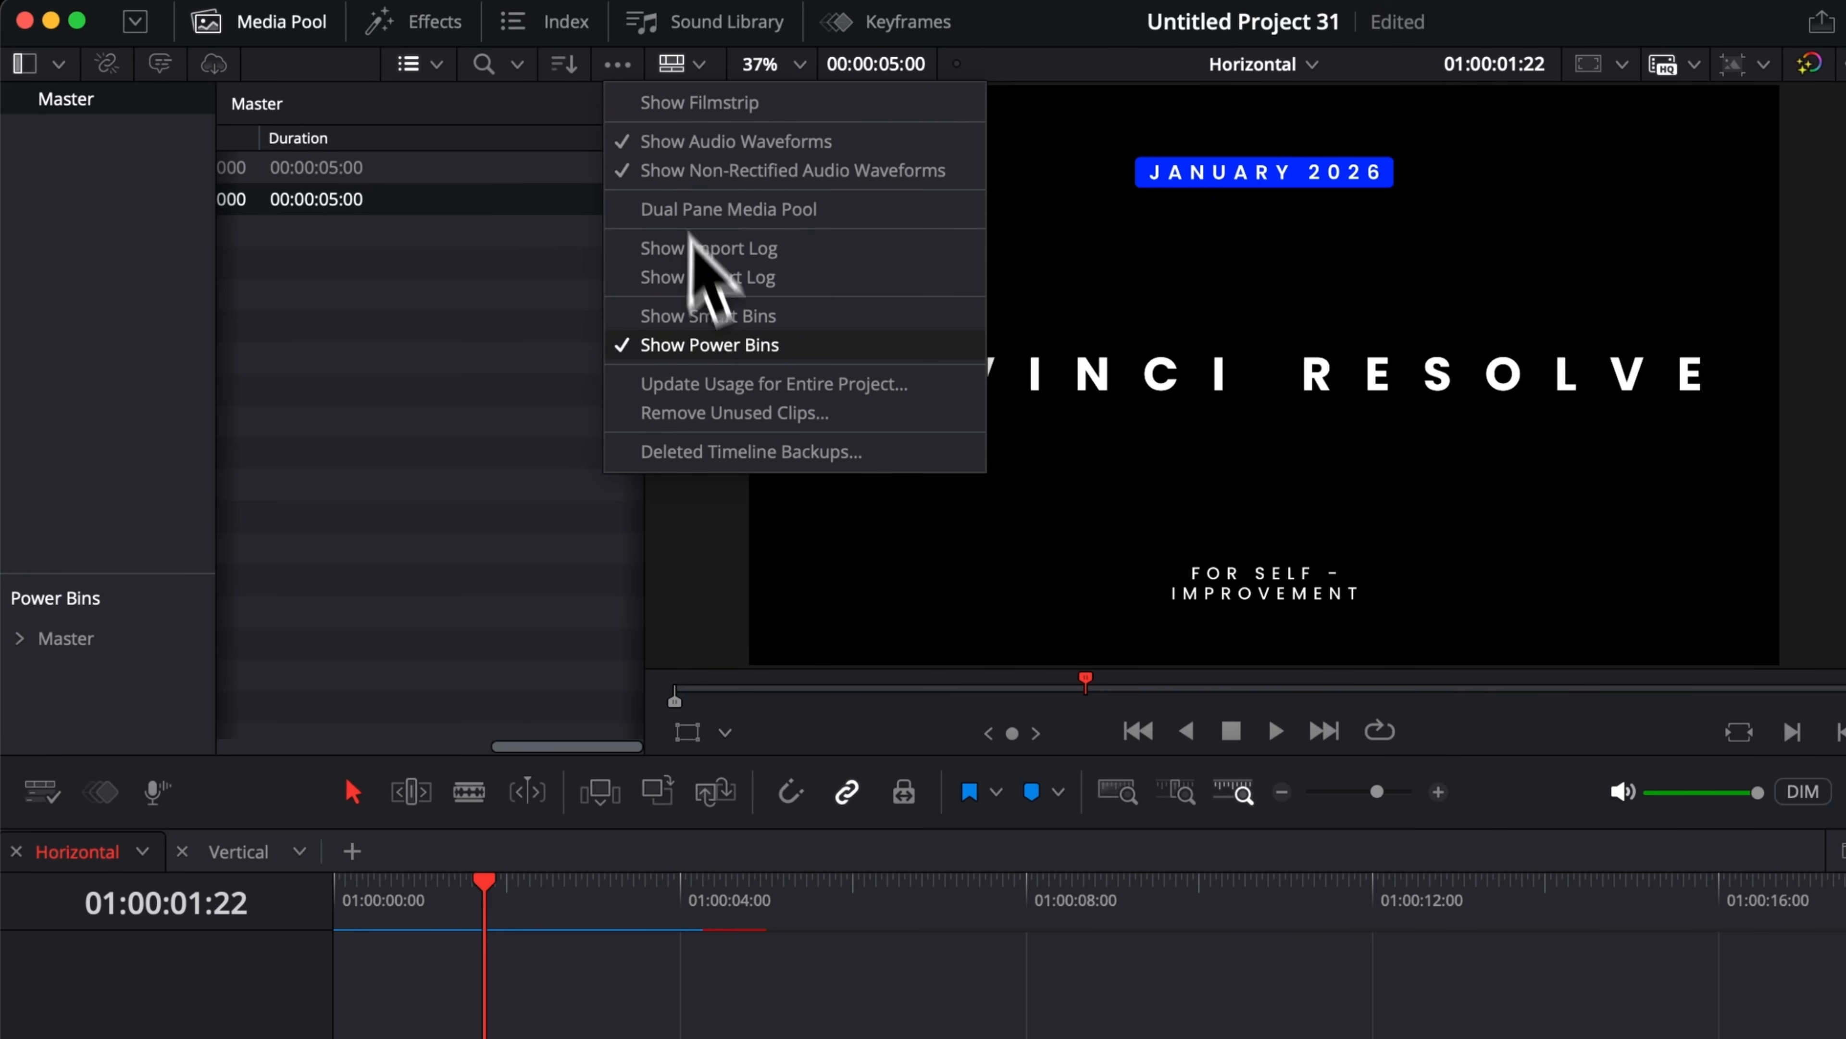
{"action": "left_click", "coordinate": [820, 347]}
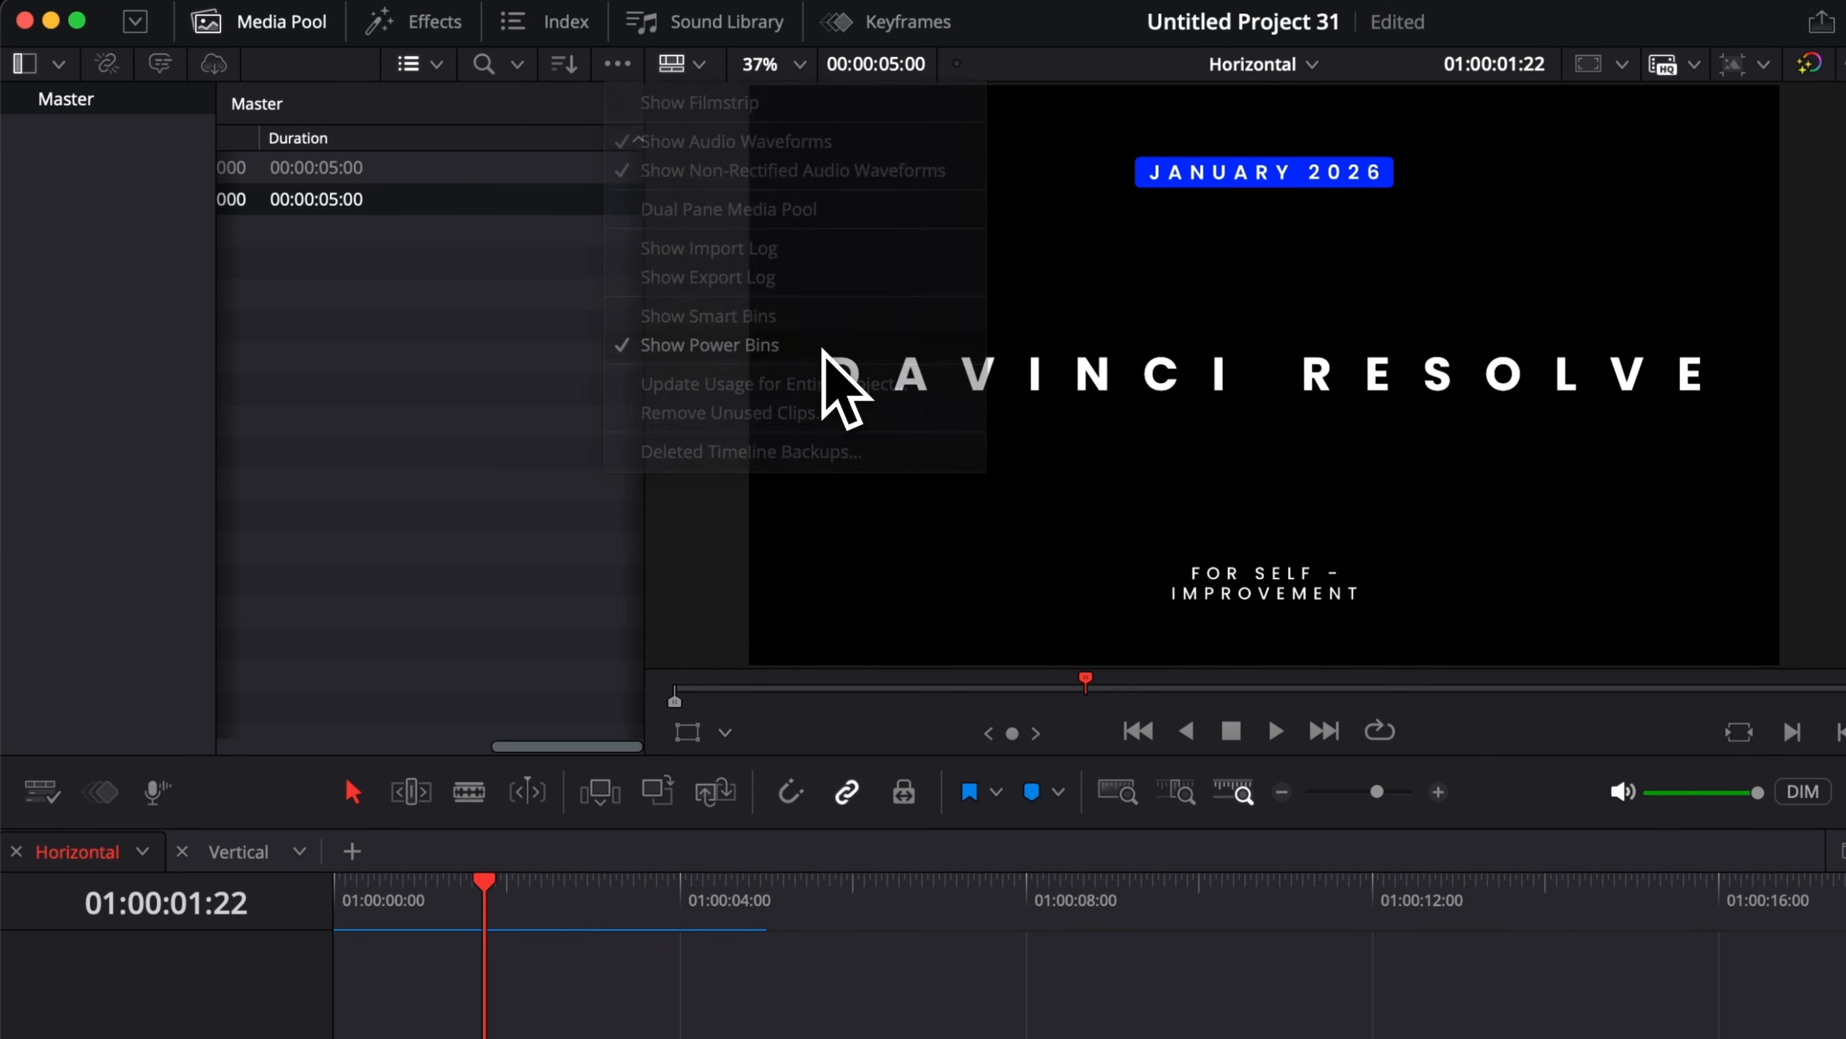
{"action": "left_click", "coordinate": [618, 65]}
{"action": "left_click", "coordinate": [739, 349]}
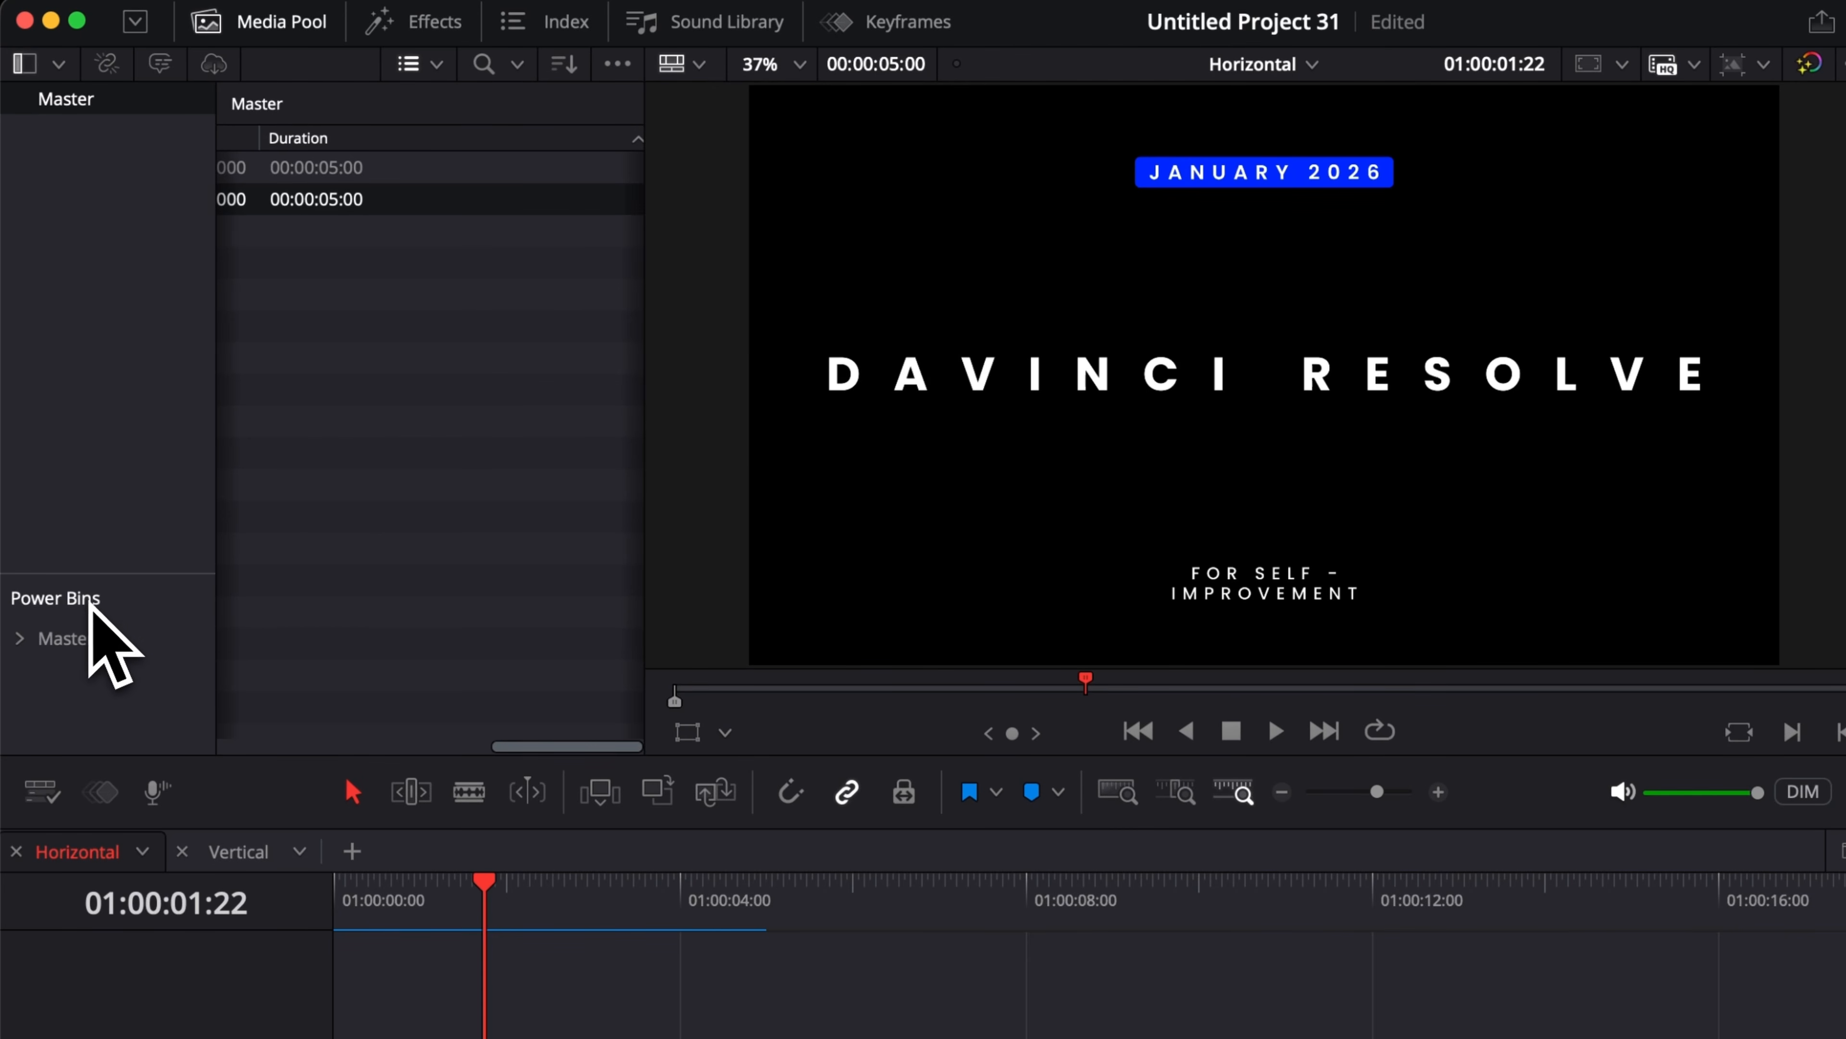
{"action": "left_click", "coordinate": [66, 638]}
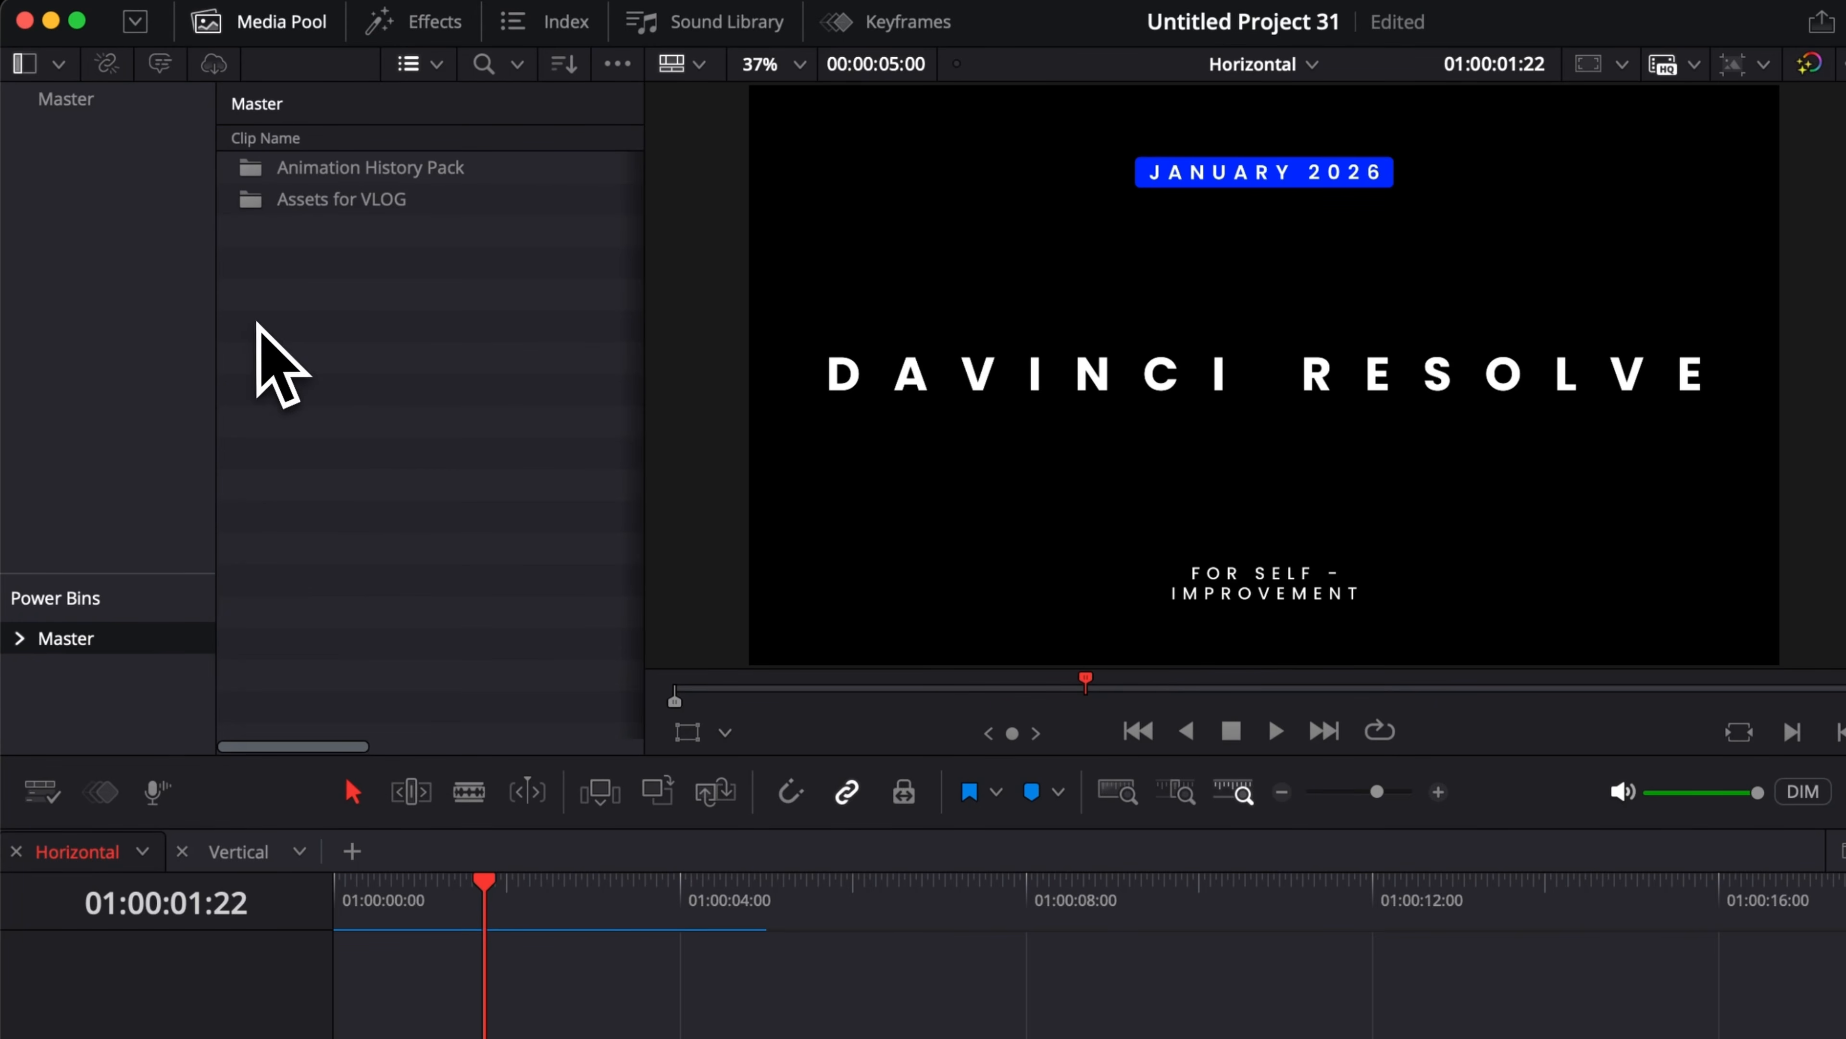
Step: Create a new power bin named Assets 01 and save the customized intro card into it from the timeline
{"action": "right_click", "coordinate": [257, 323]}
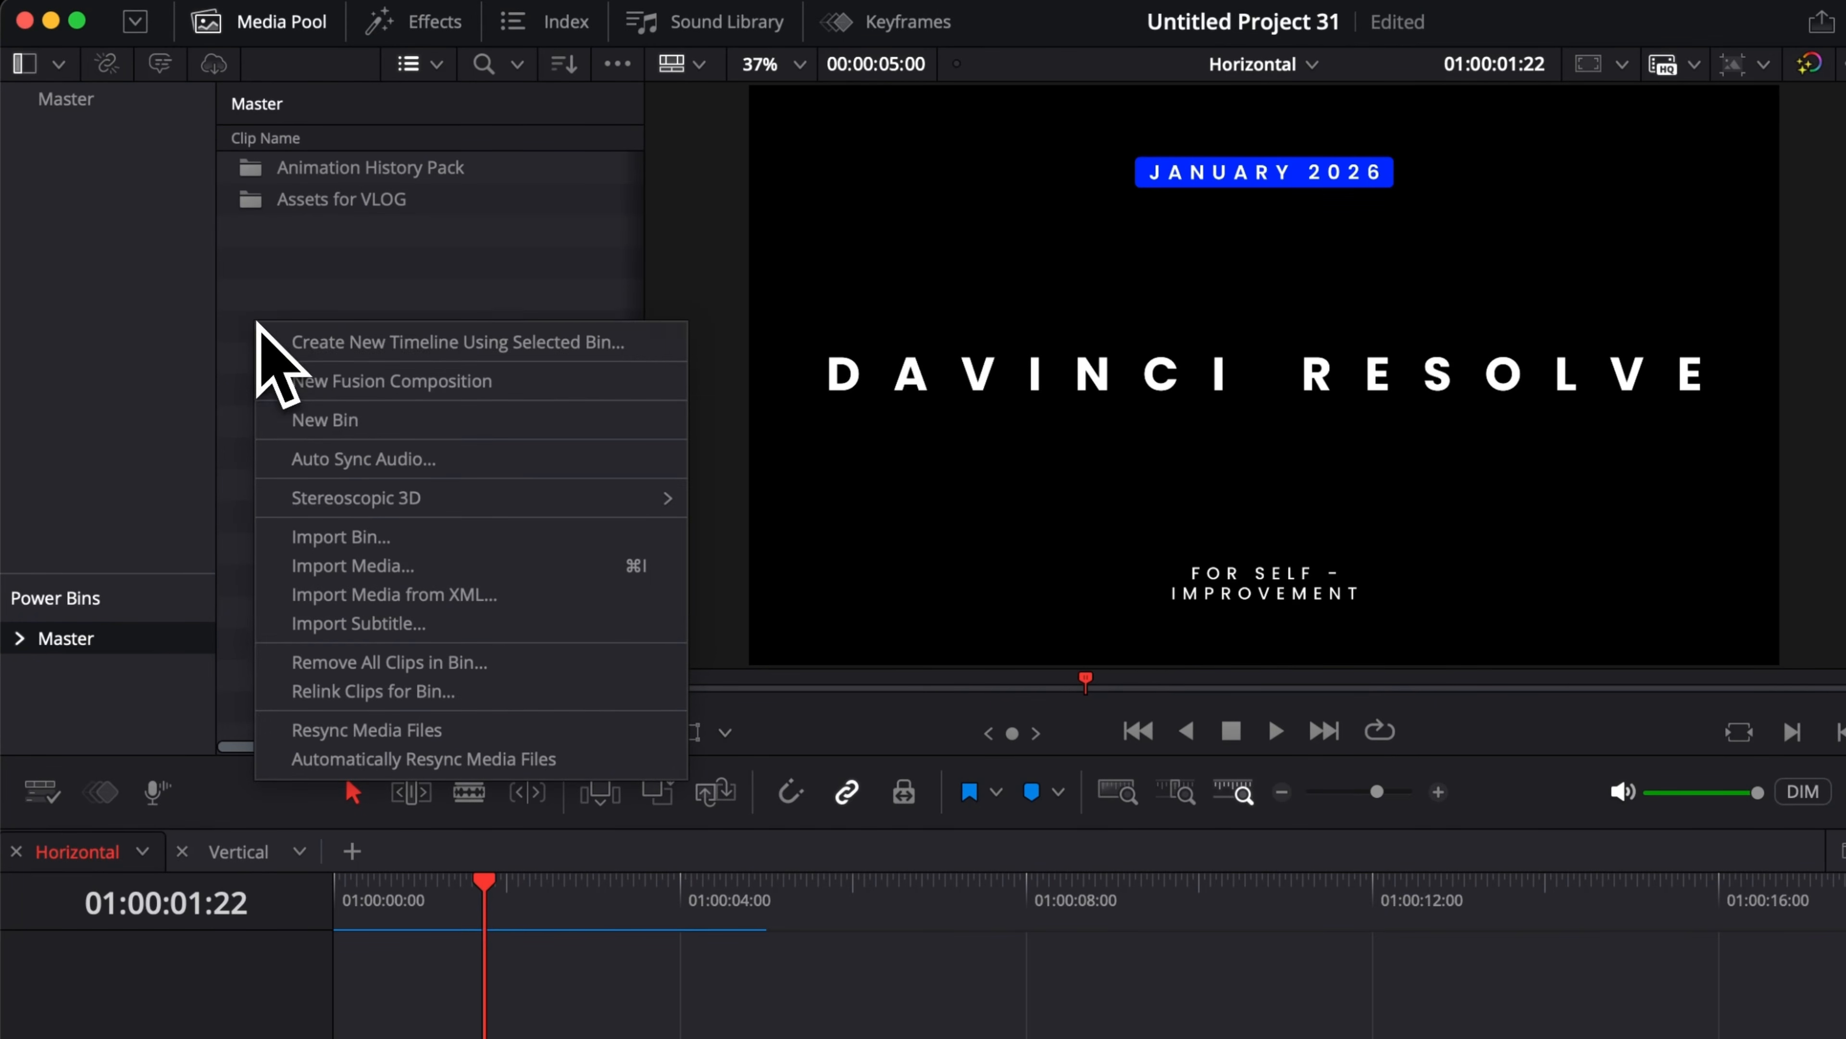
{"action": "left_click", "coordinate": [327, 418]}
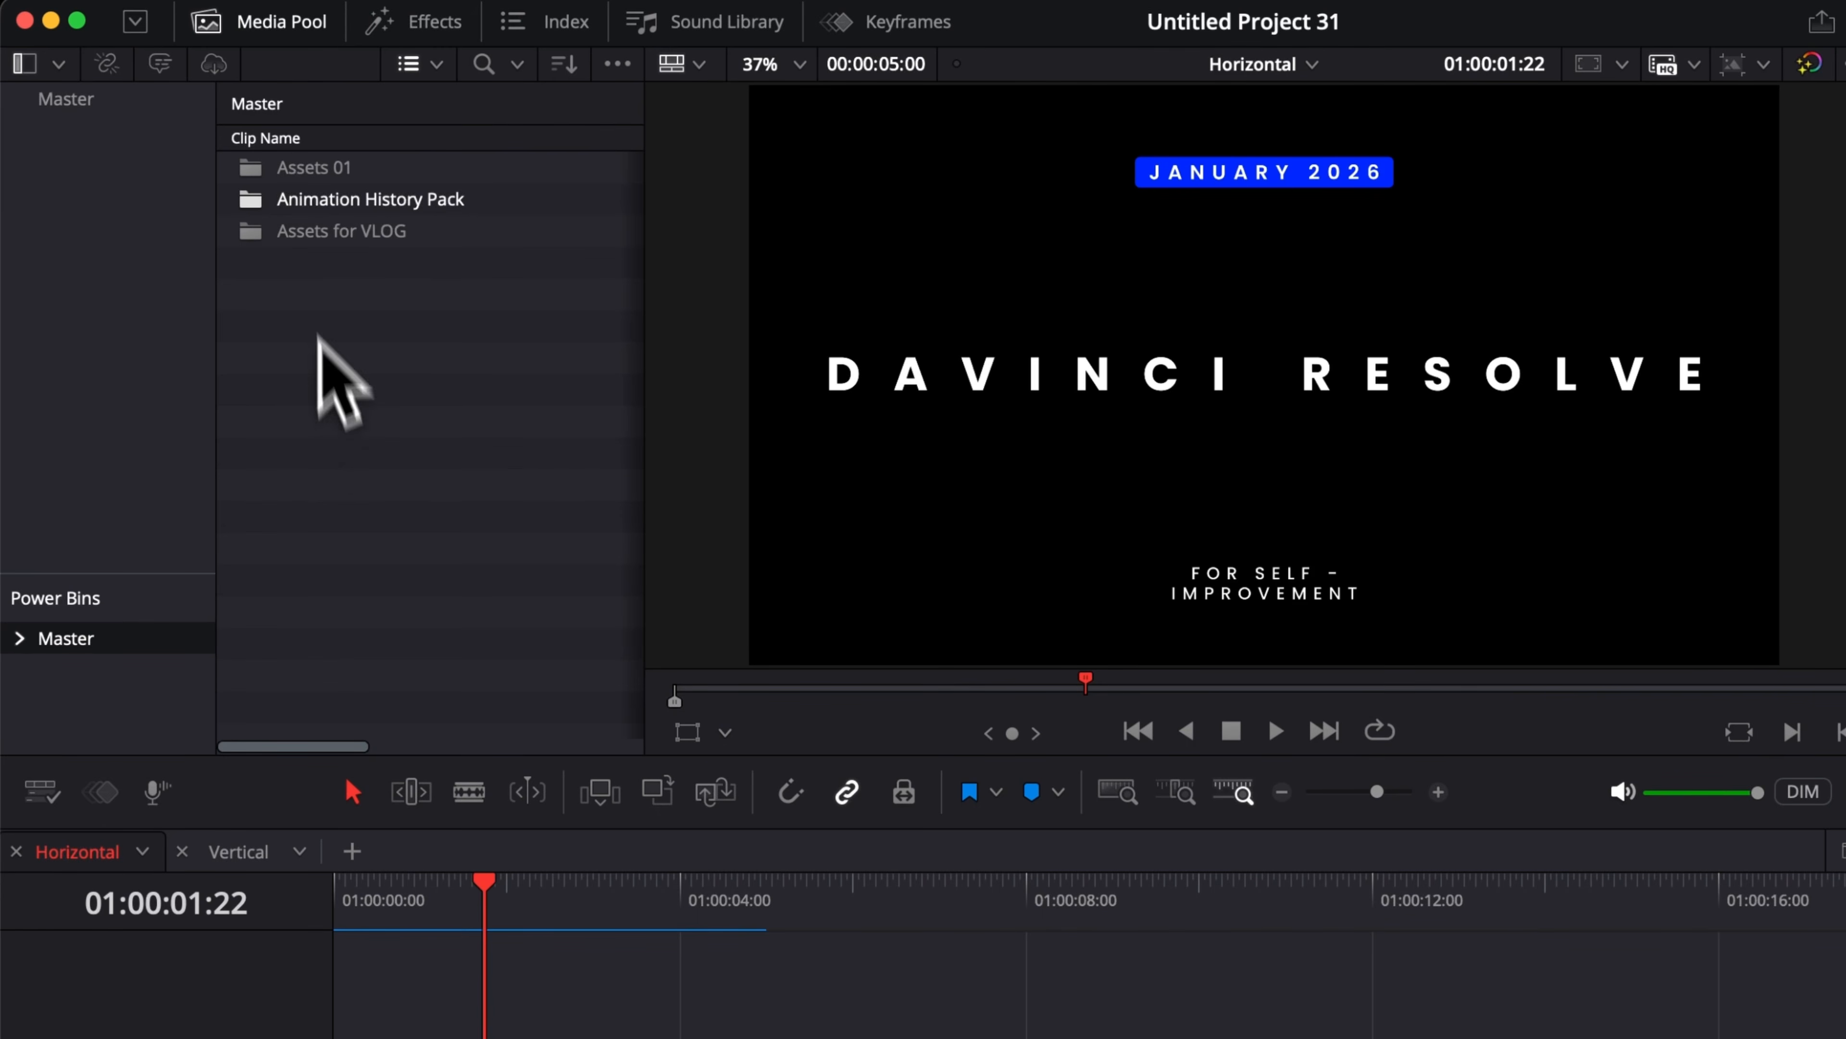
{"action": "double_click", "coordinate": [314, 169]}
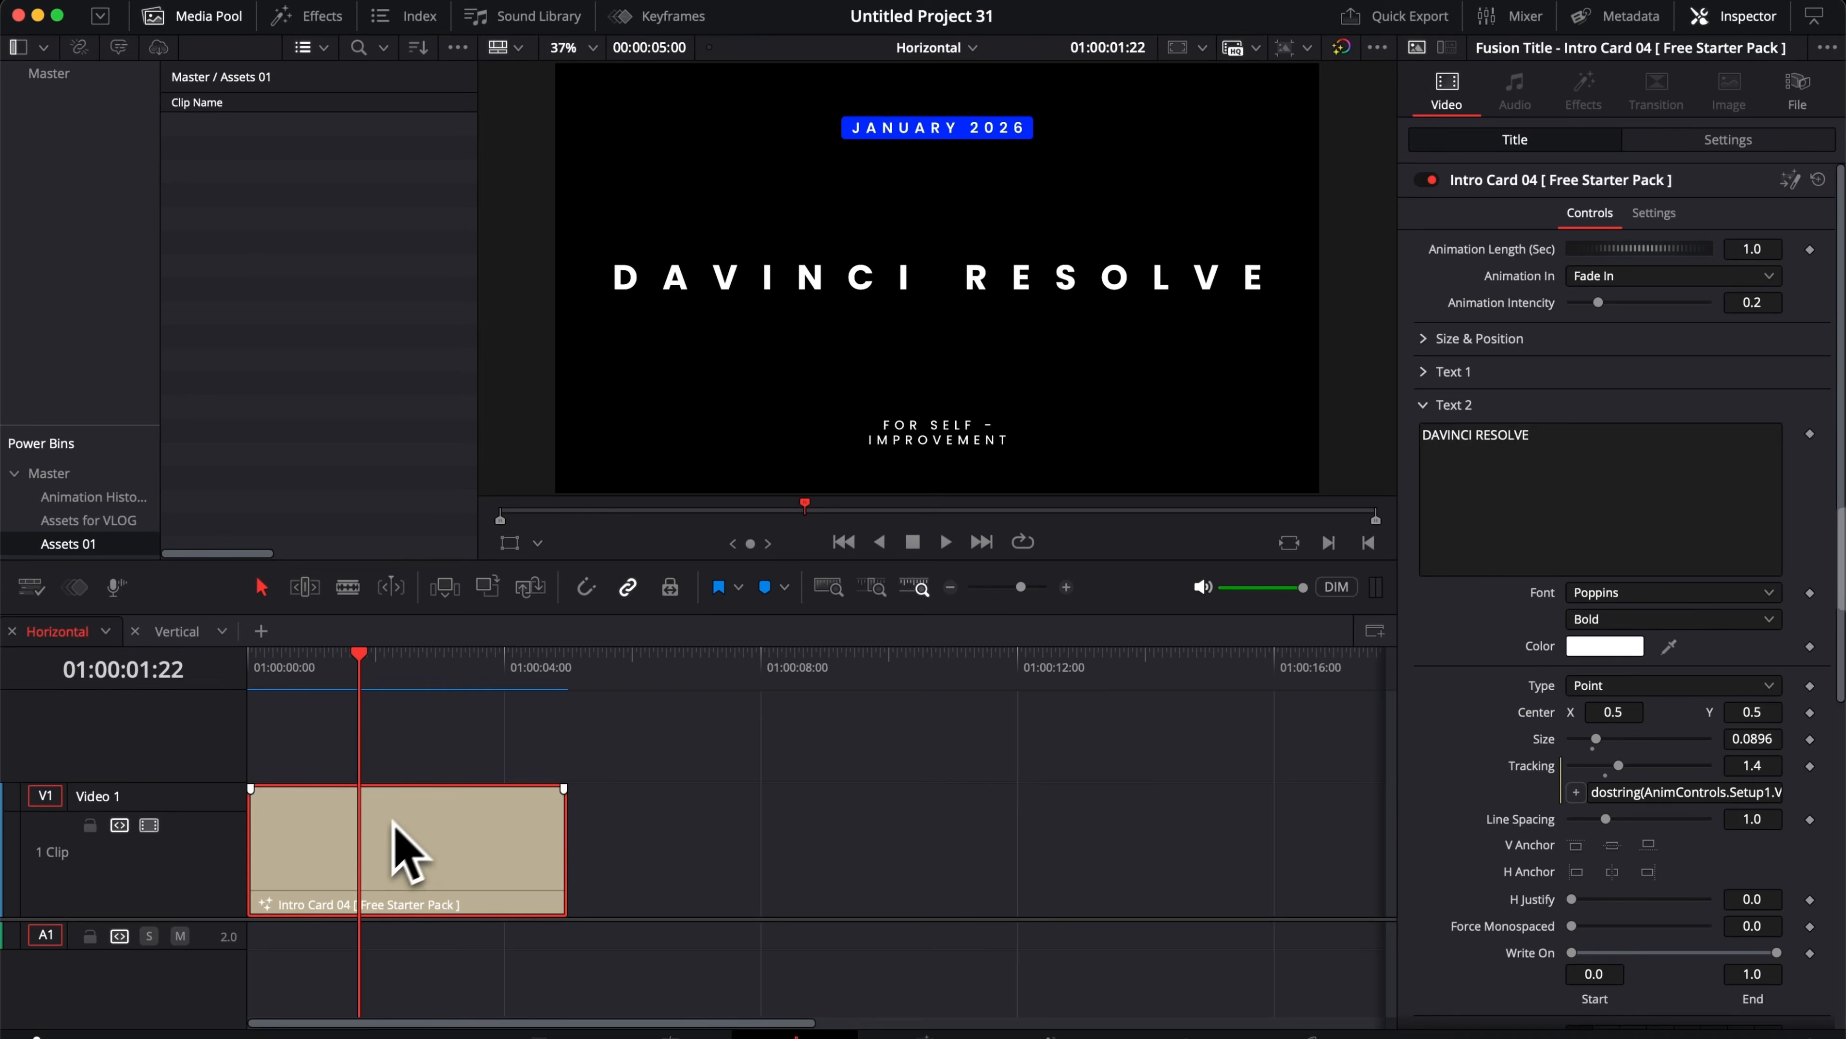
{"action": "left_click_drag", "start_coordinate": [382, 831], "coordinate": [318, 329]}
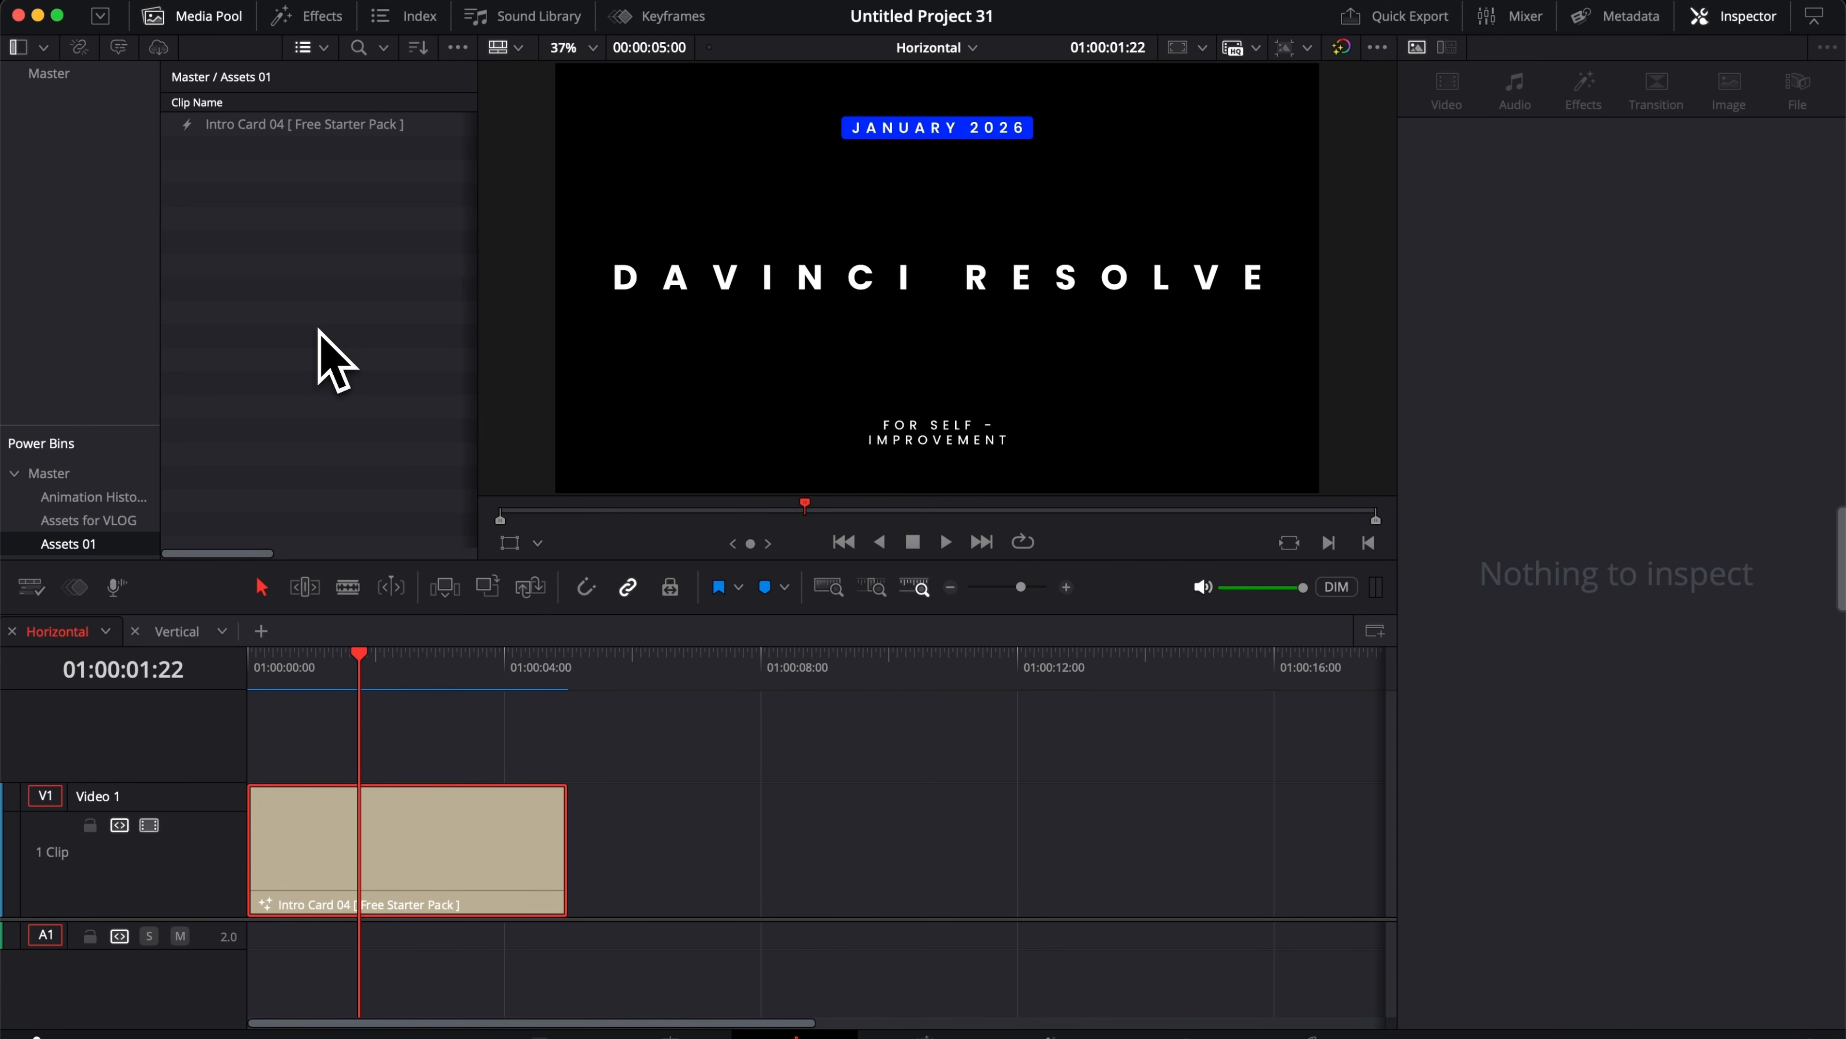
Step: Place the saved intro card from Assets 01 onto the timeline after the first clip and scrub through it
{"action": "scroll", "coordinate": [473, 811], "scroll_direction": "right", "scroll_amount": 5}
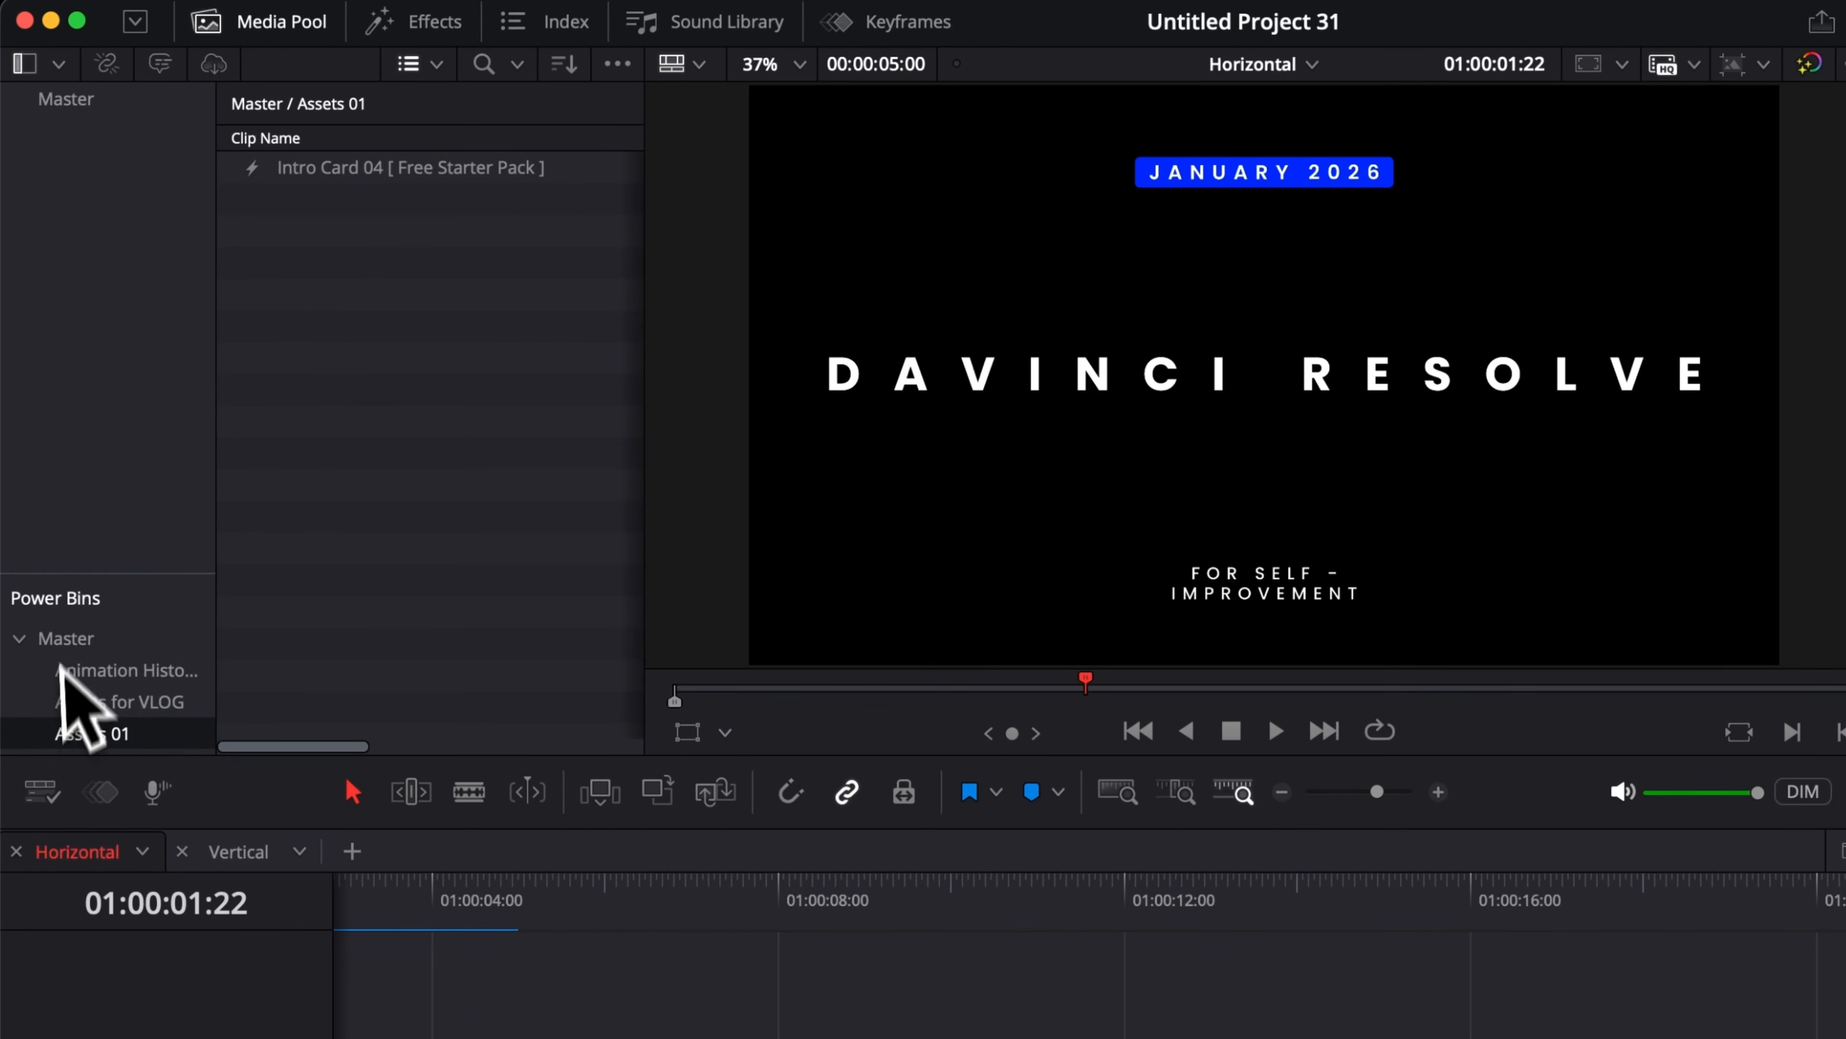
{"action": "left_click_drag", "start_coordinate": [342, 169], "coordinate": [849, 1038]}
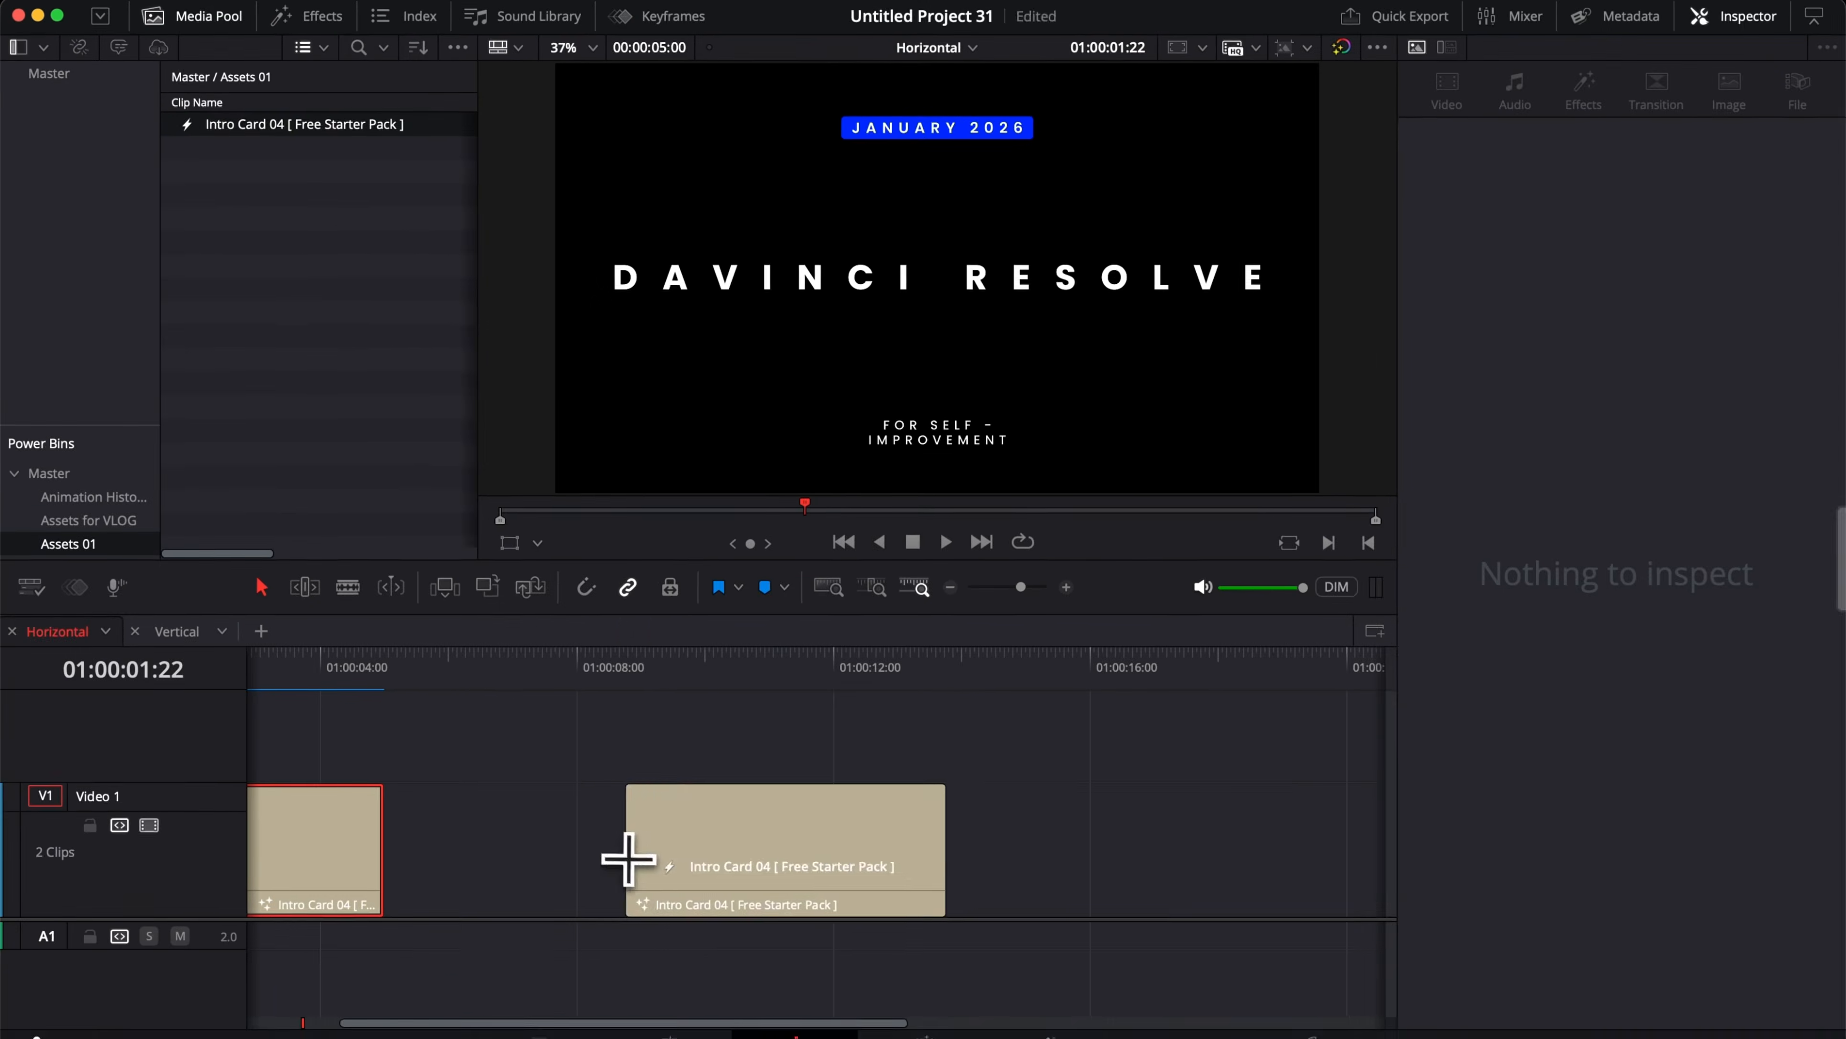
{"action": "left_click_drag", "start_coordinate": [628, 858], "coordinate": [629, 856]}
{"action": "left_click_drag", "start_coordinate": [690, 687], "coordinate": [752, 699]}
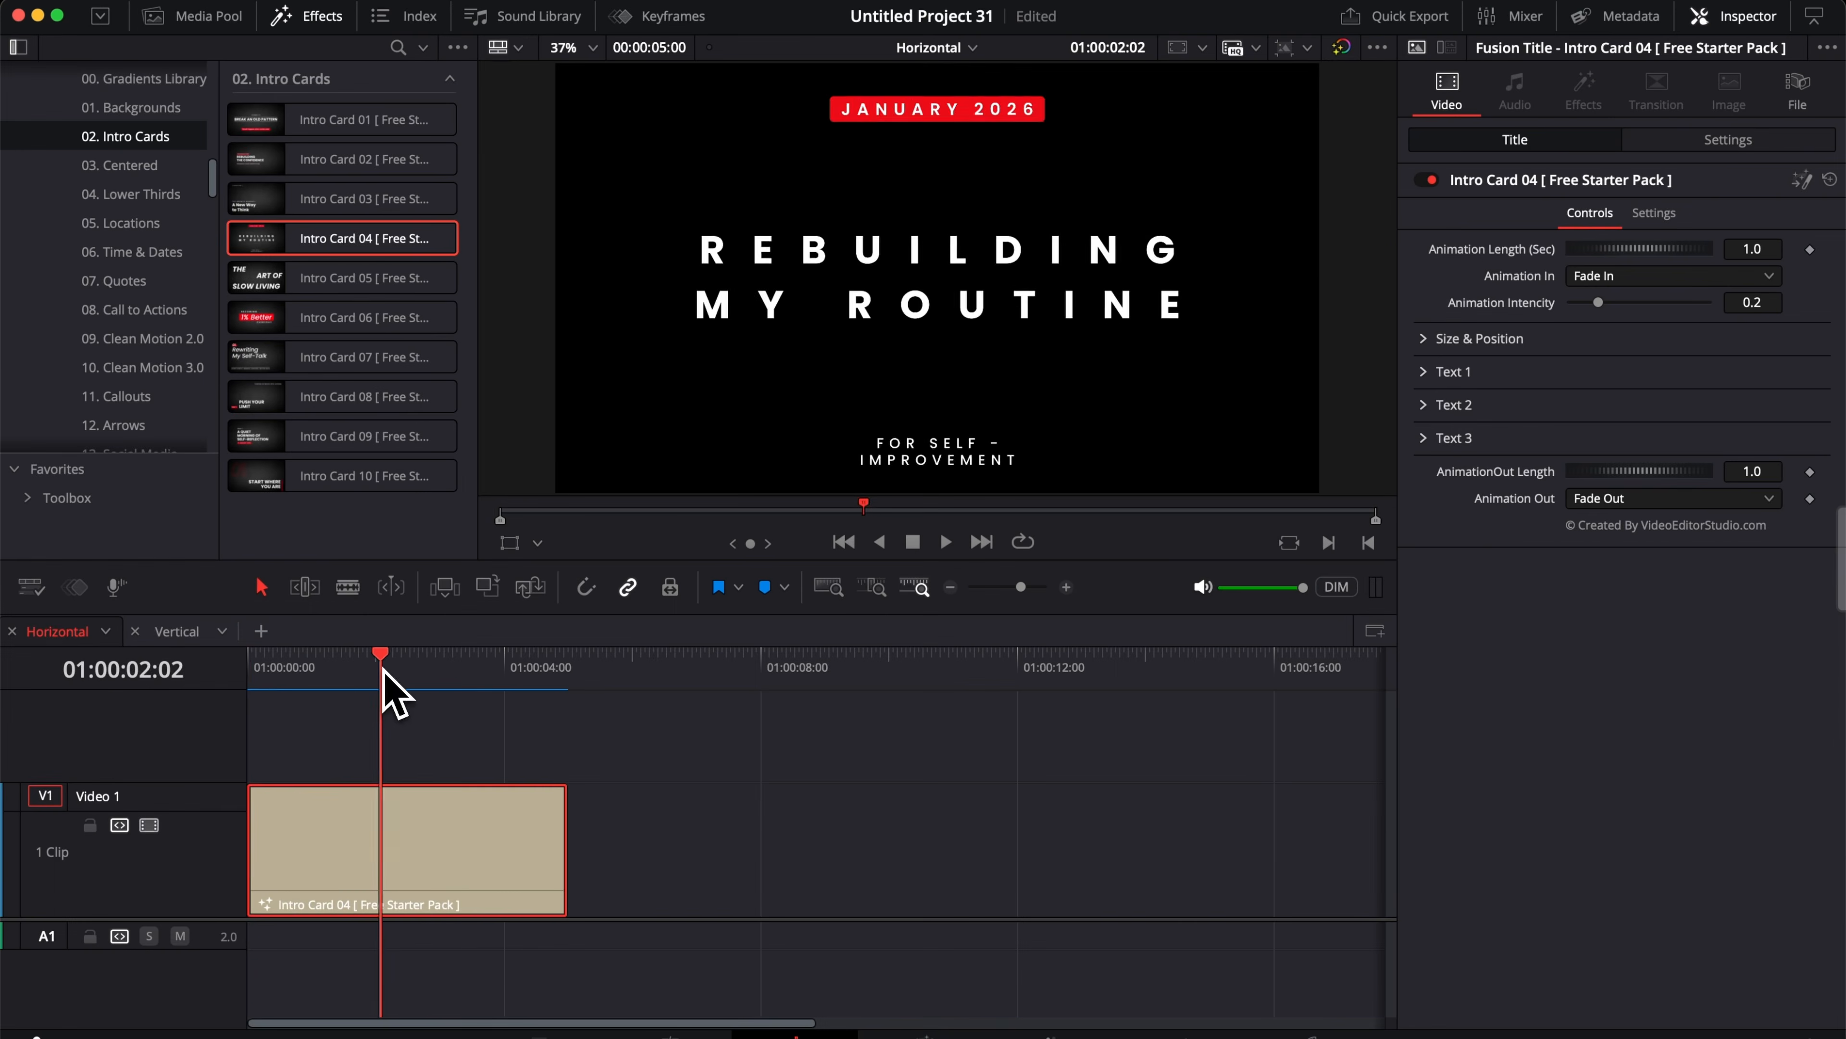
{"action": "left_click_drag", "start_coordinate": [395, 692], "coordinate": [231, 693]}
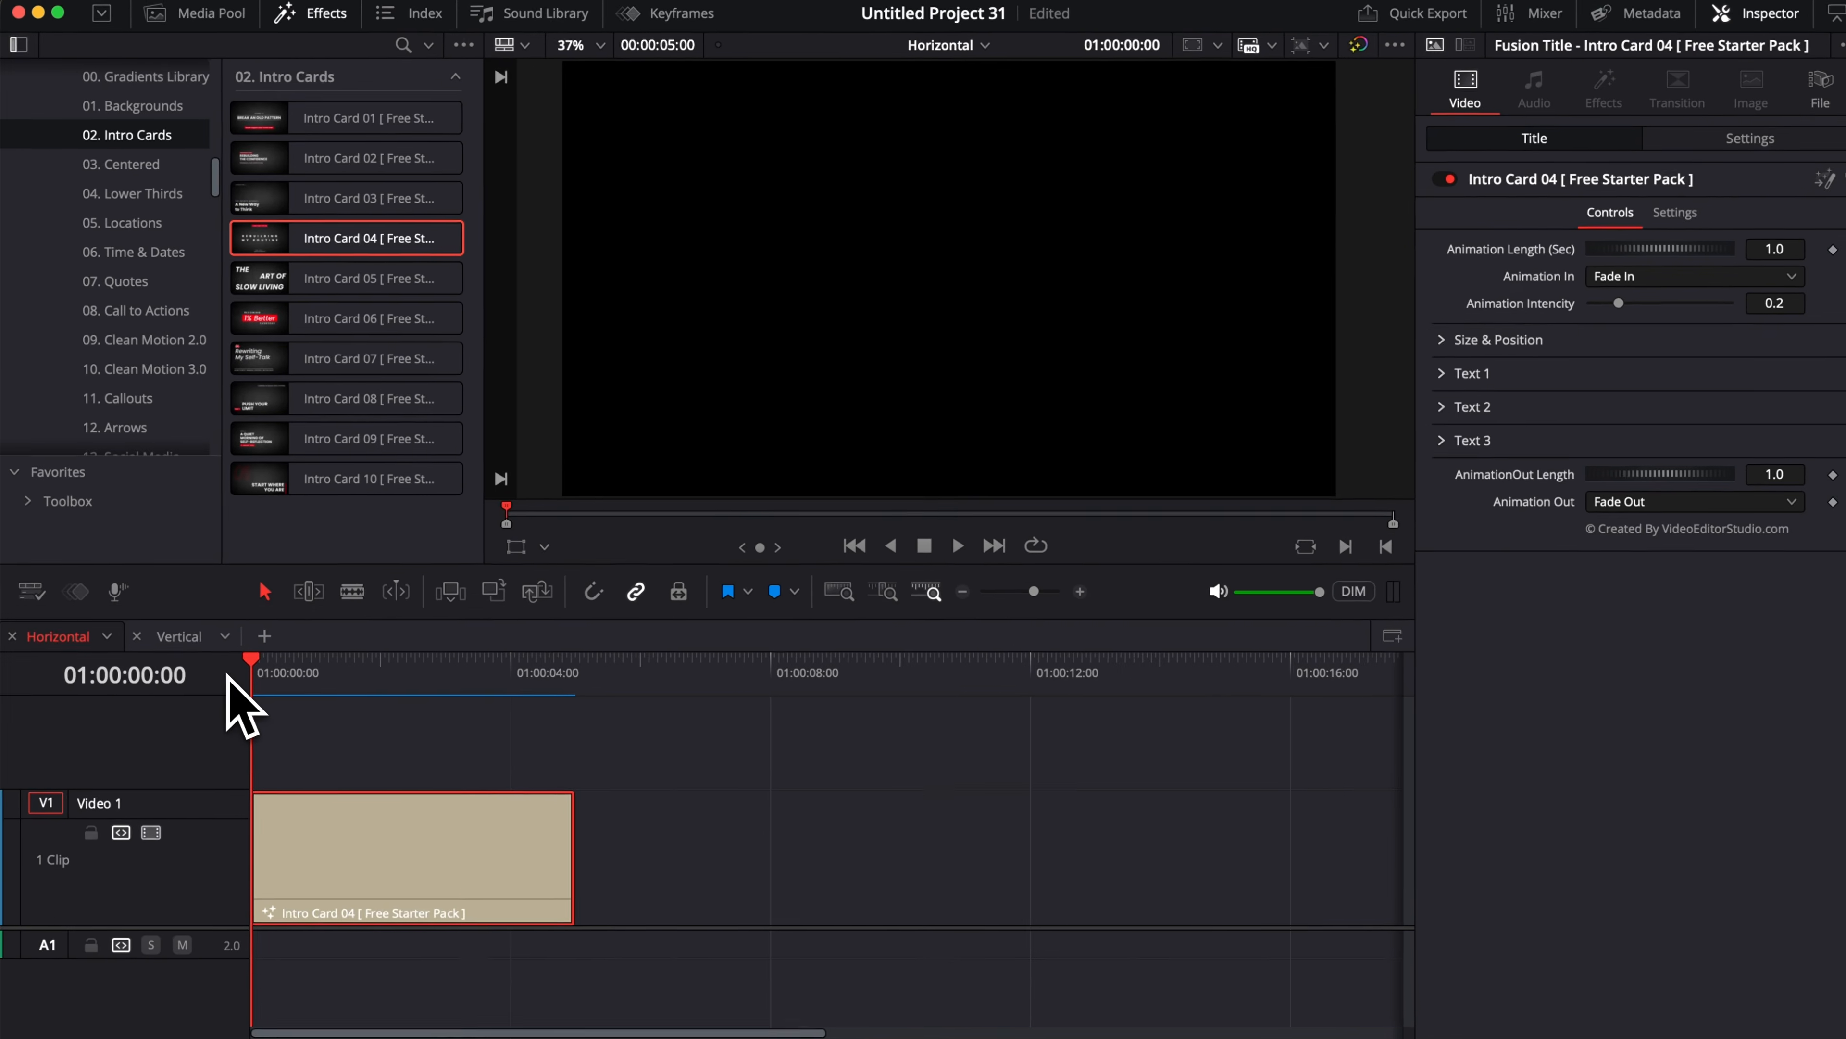
Step: Preview the intro card, then extend its end to a duration of about 14 seconds 28 frames
{"action": "key", "text": "space"}
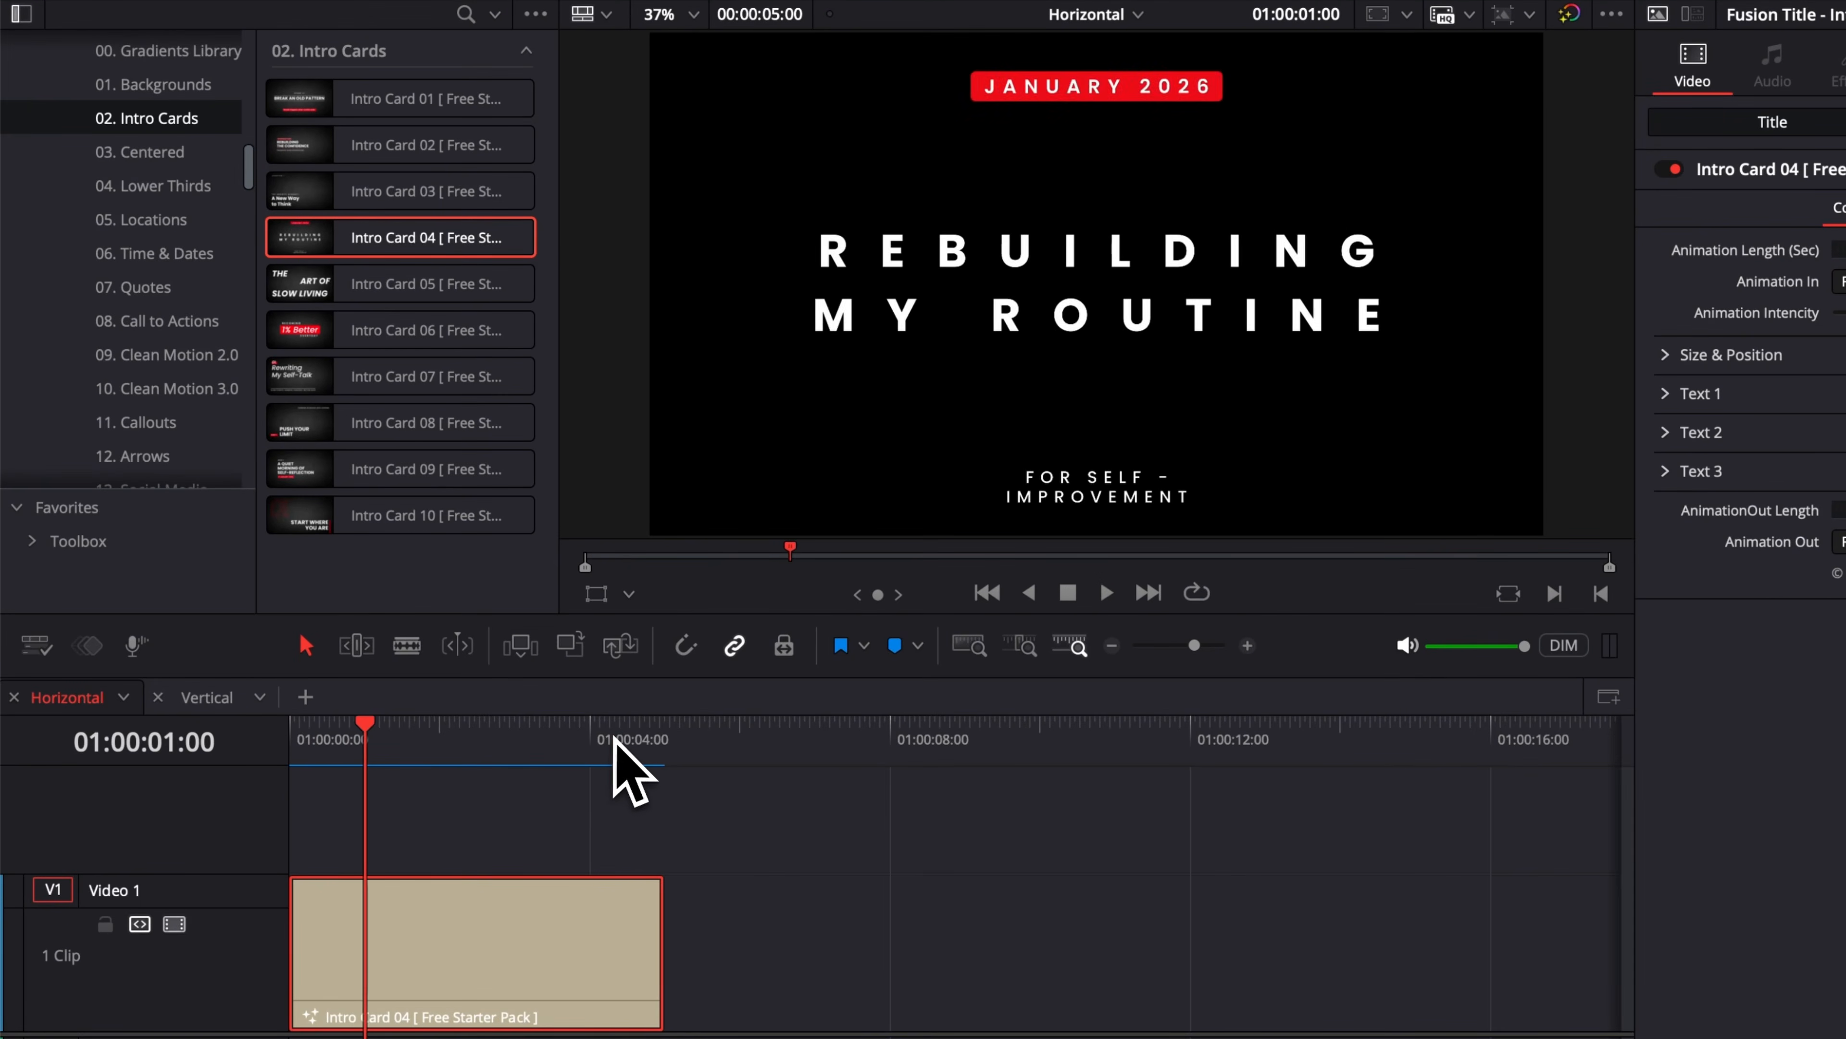
{"action": "left_click", "coordinate": [612, 740]}
{"action": "left_click_drag", "start_coordinate": [450, 740], "coordinate": [437, 740]}
{"action": "left_click", "coordinate": [459, 749]}
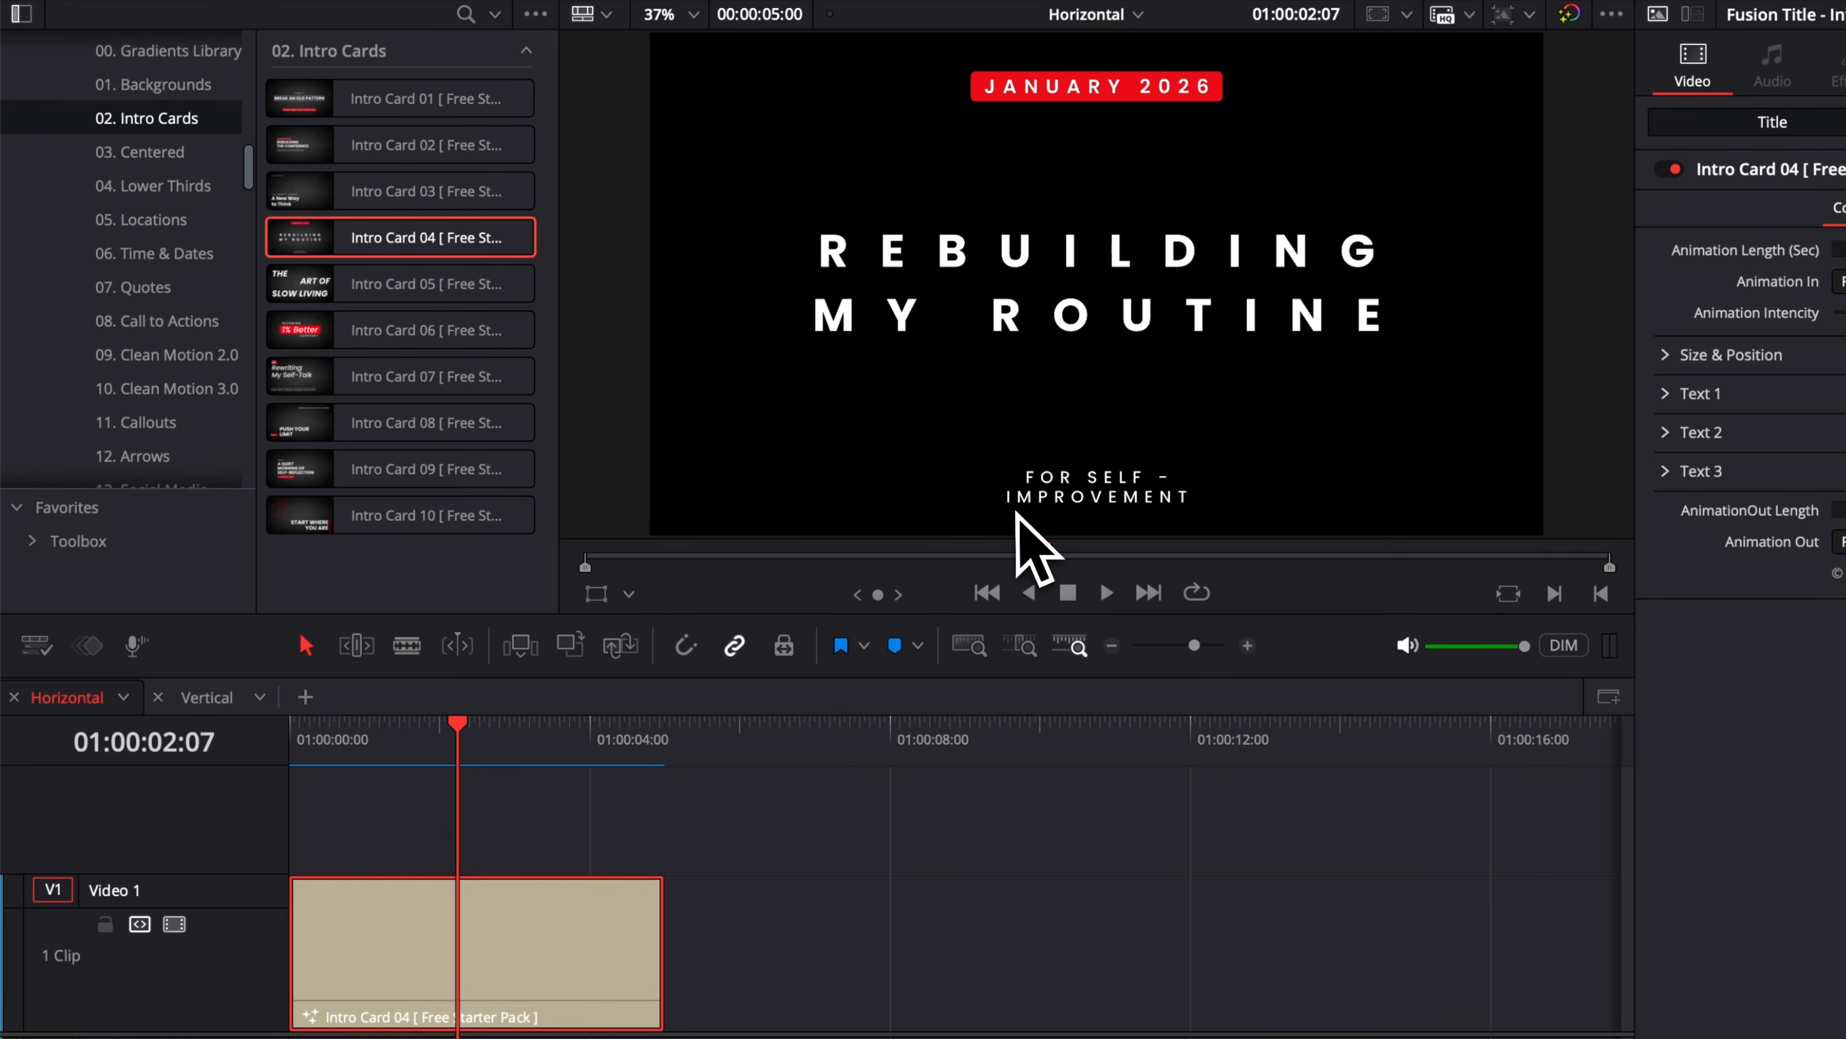
{"action": "left_click_drag", "start_coordinate": [640, 967], "coordinate": [1389, 938]}
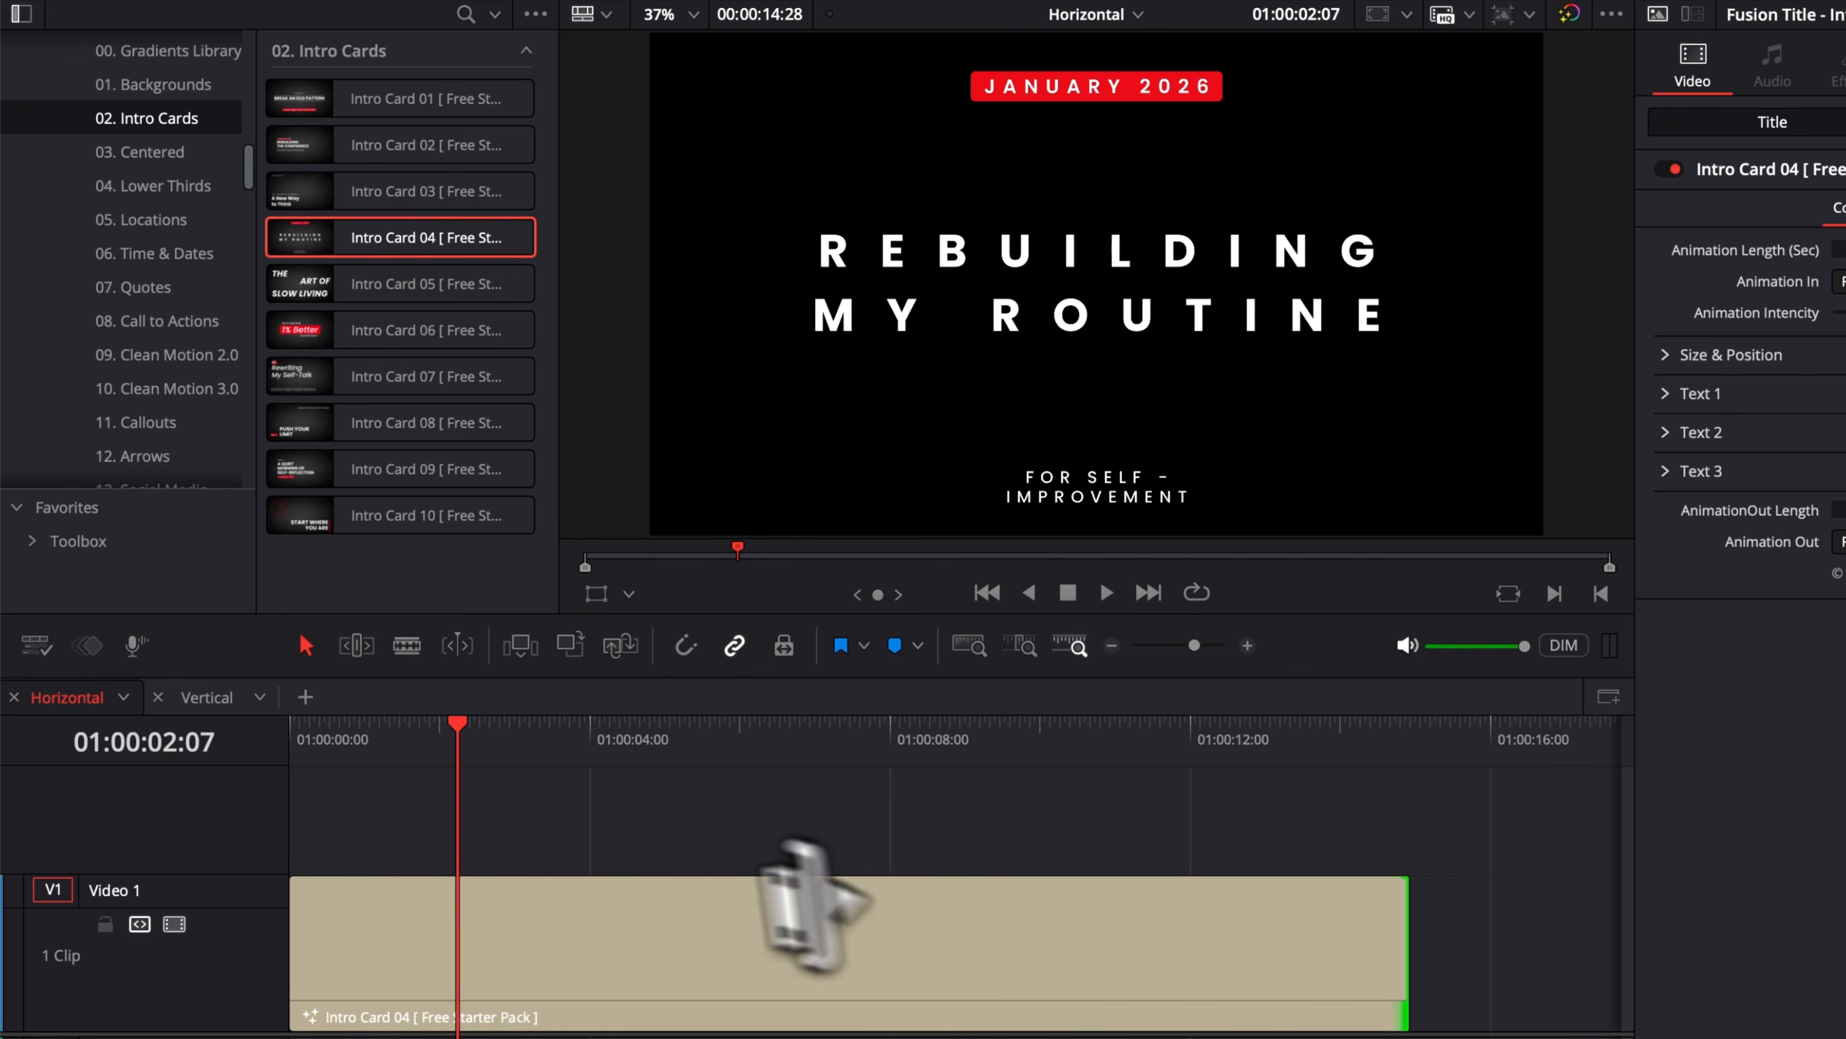
Step: Convert the extended intro card into a new compound clip
{"action": "left_click", "coordinate": [609, 924]}
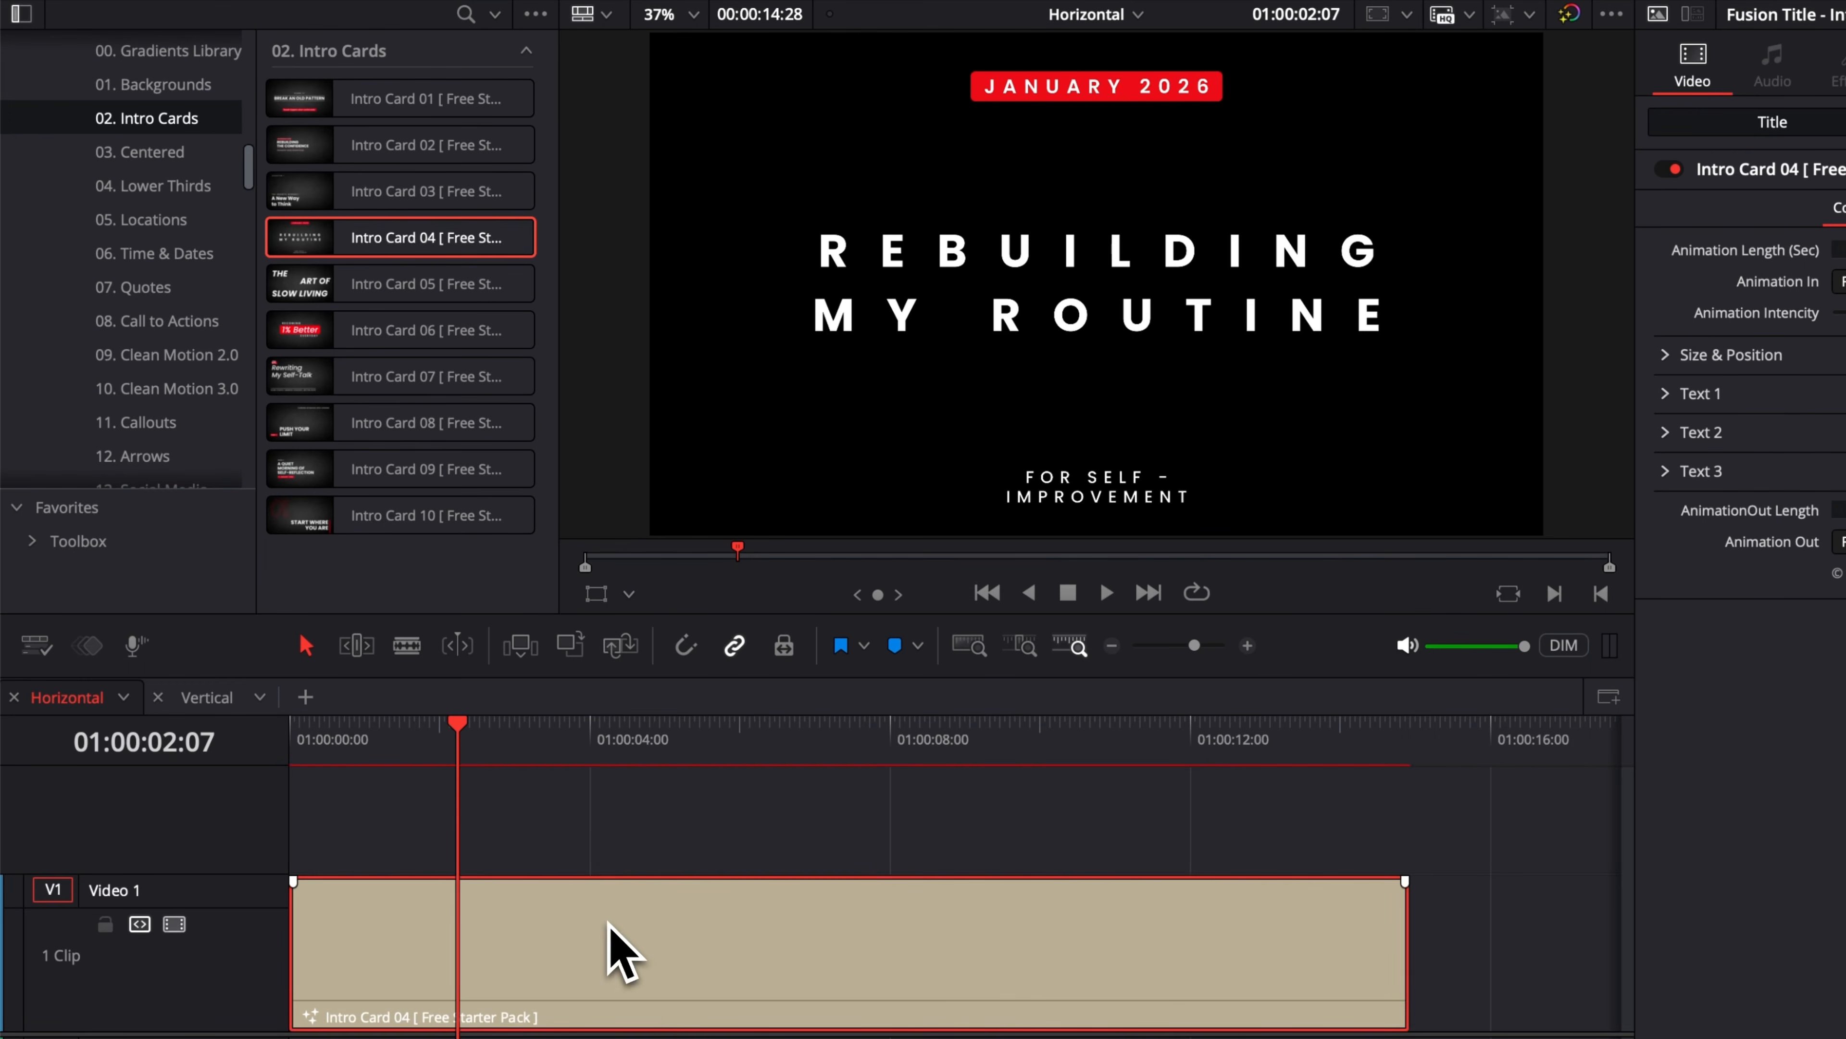
{"action": "right_click", "coordinate": [614, 971]}
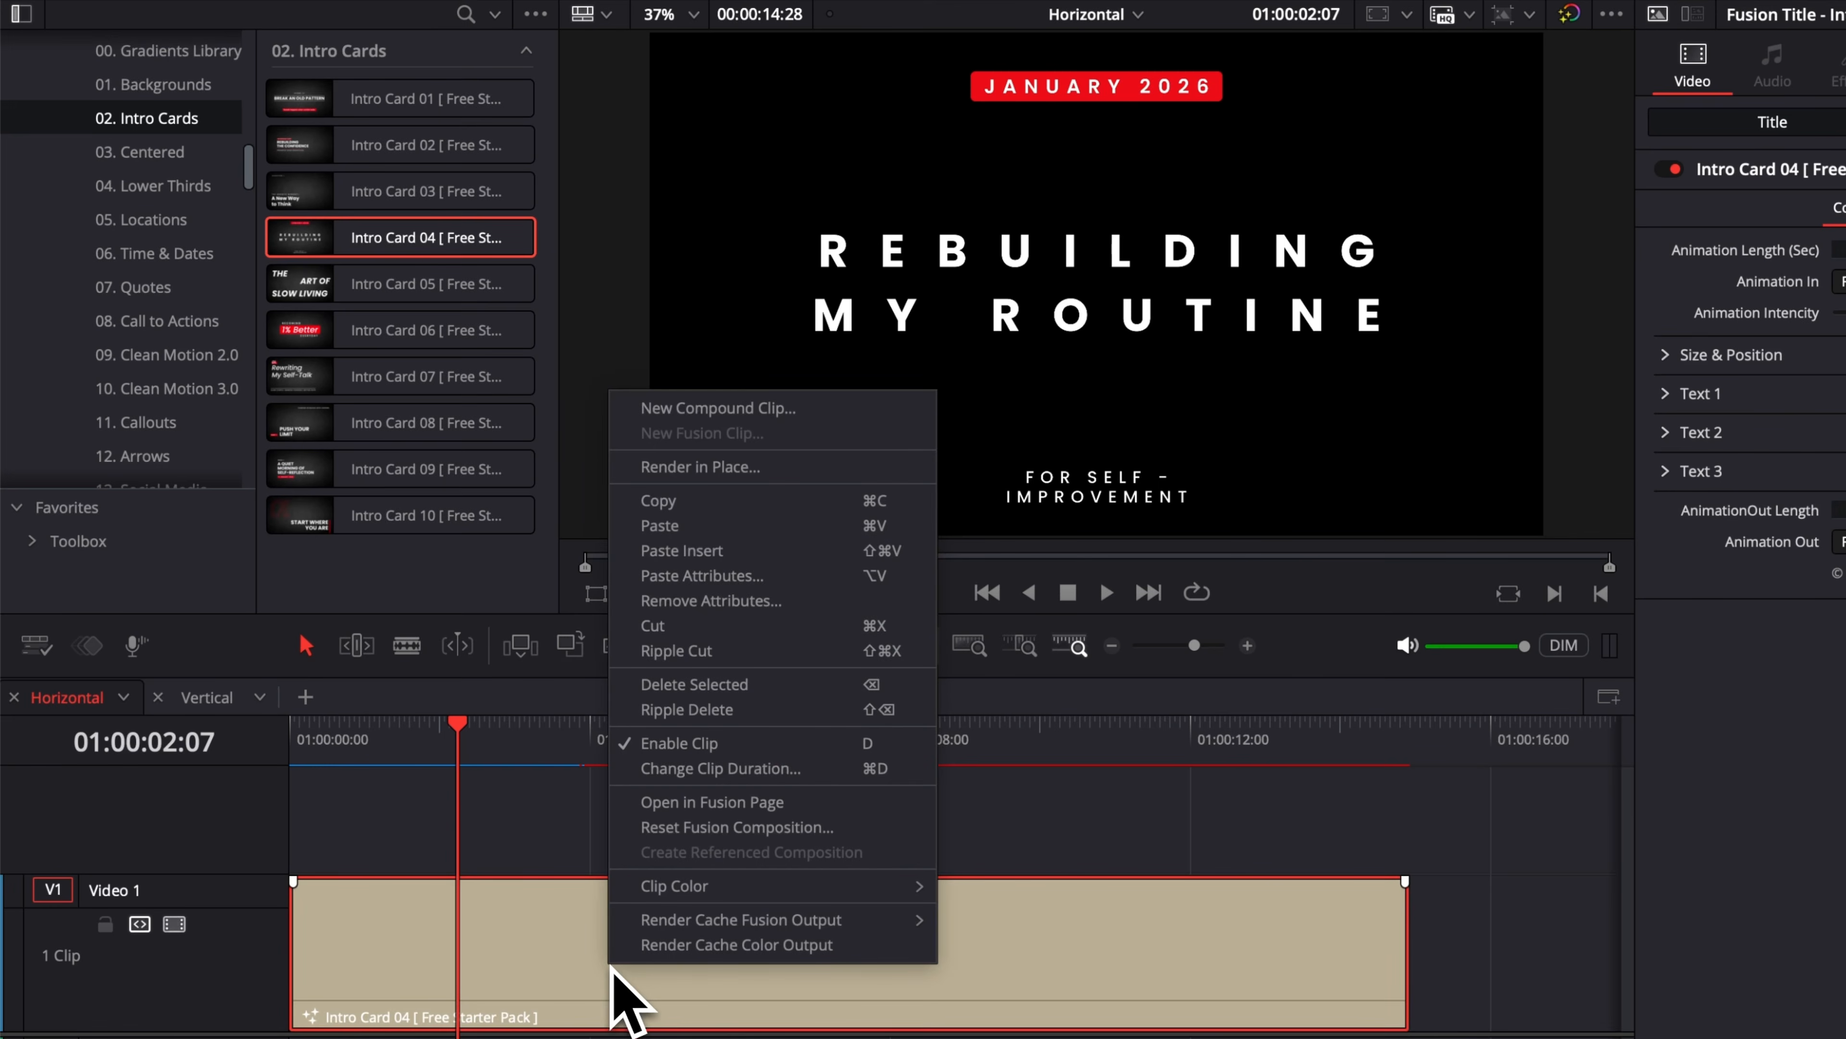
{"action": "left_click", "coordinate": [684, 412]}
{"action": "left_click", "coordinate": [1253, 688]}
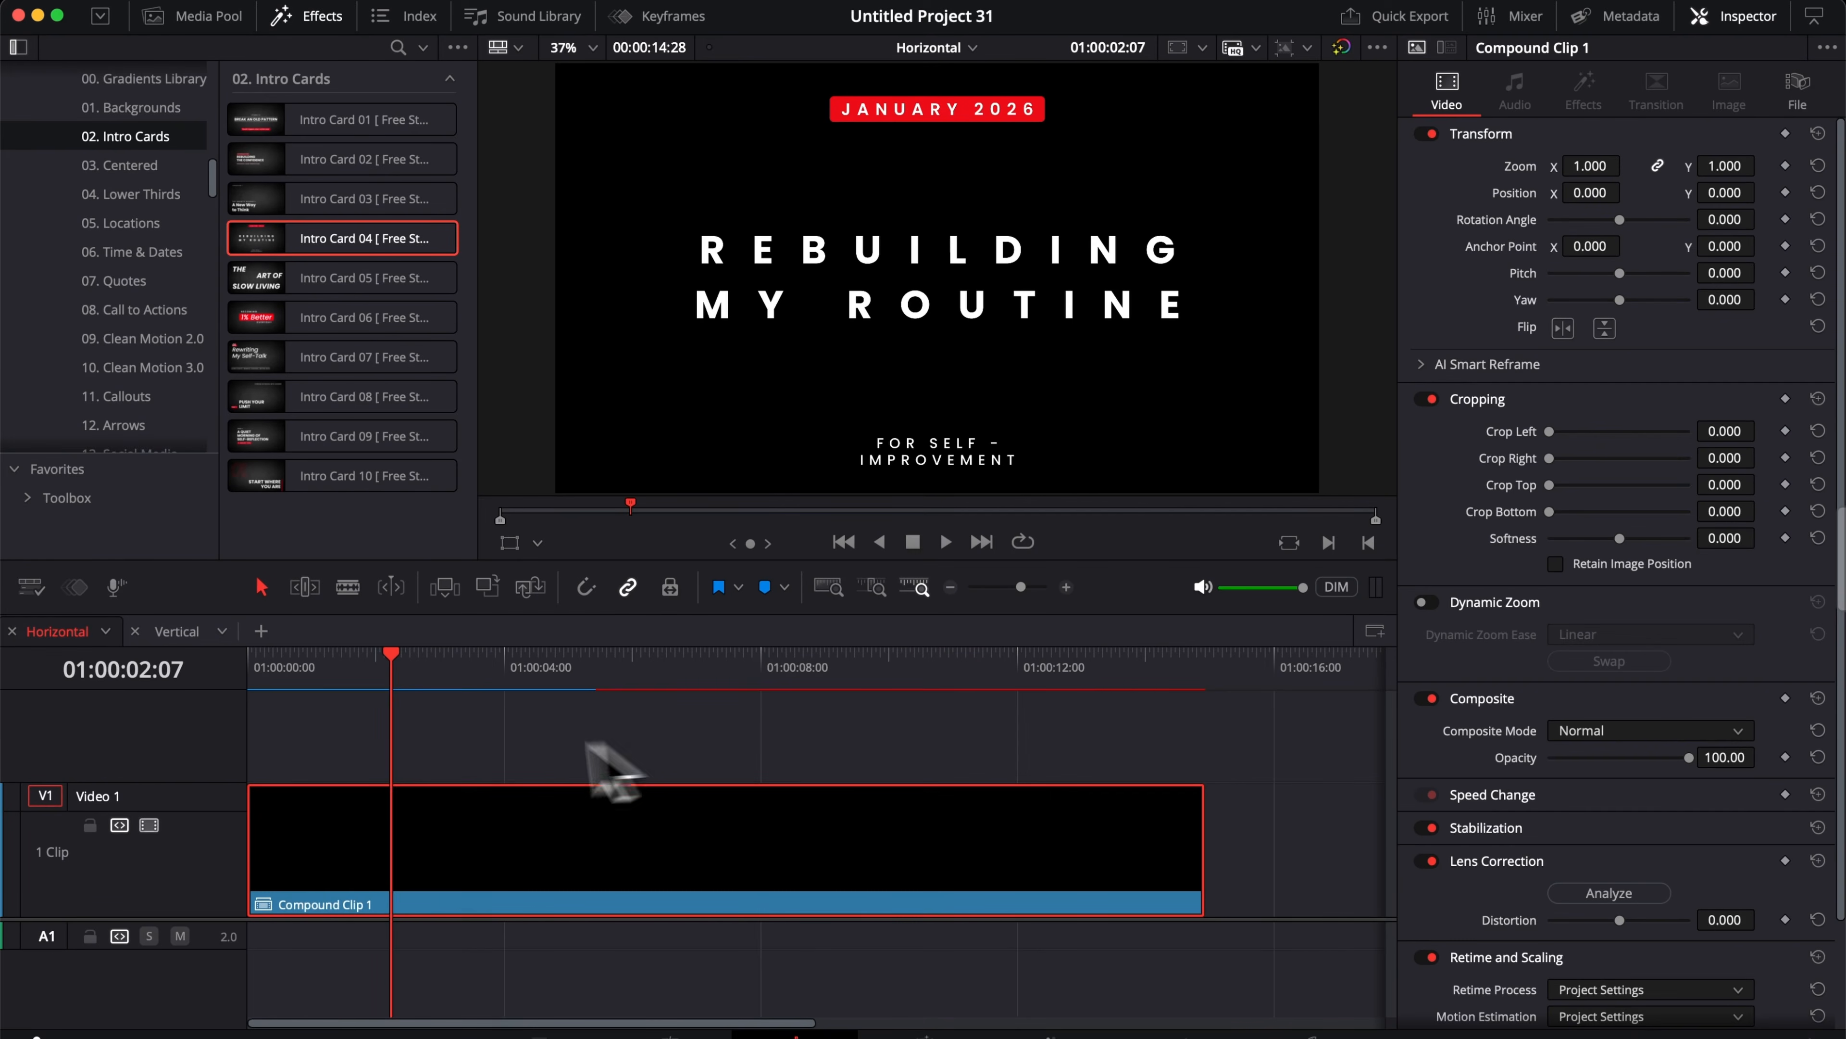
Step: Trim off the compound clip's head up to about 01:00:02:18
{"action": "left_click_drag", "start_coordinate": [362, 677], "coordinate": [420, 696]}
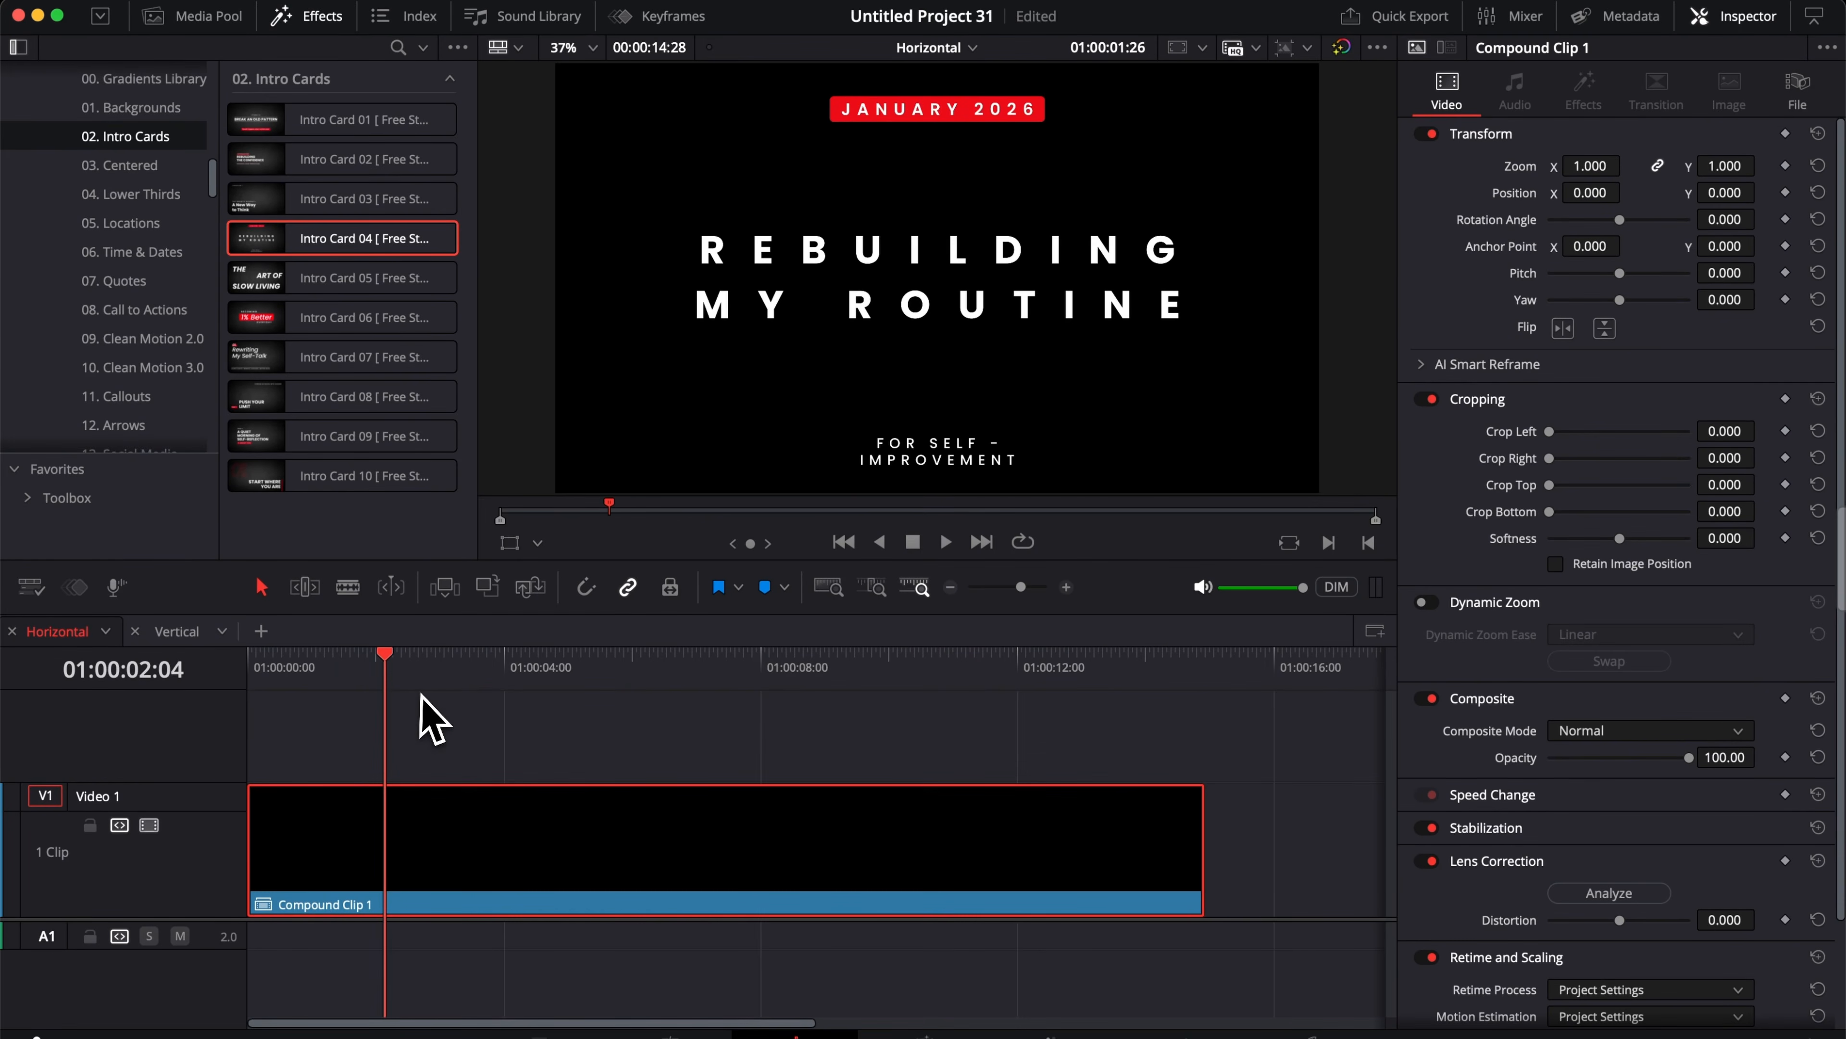
{"action": "key", "text": "BackSpace"}
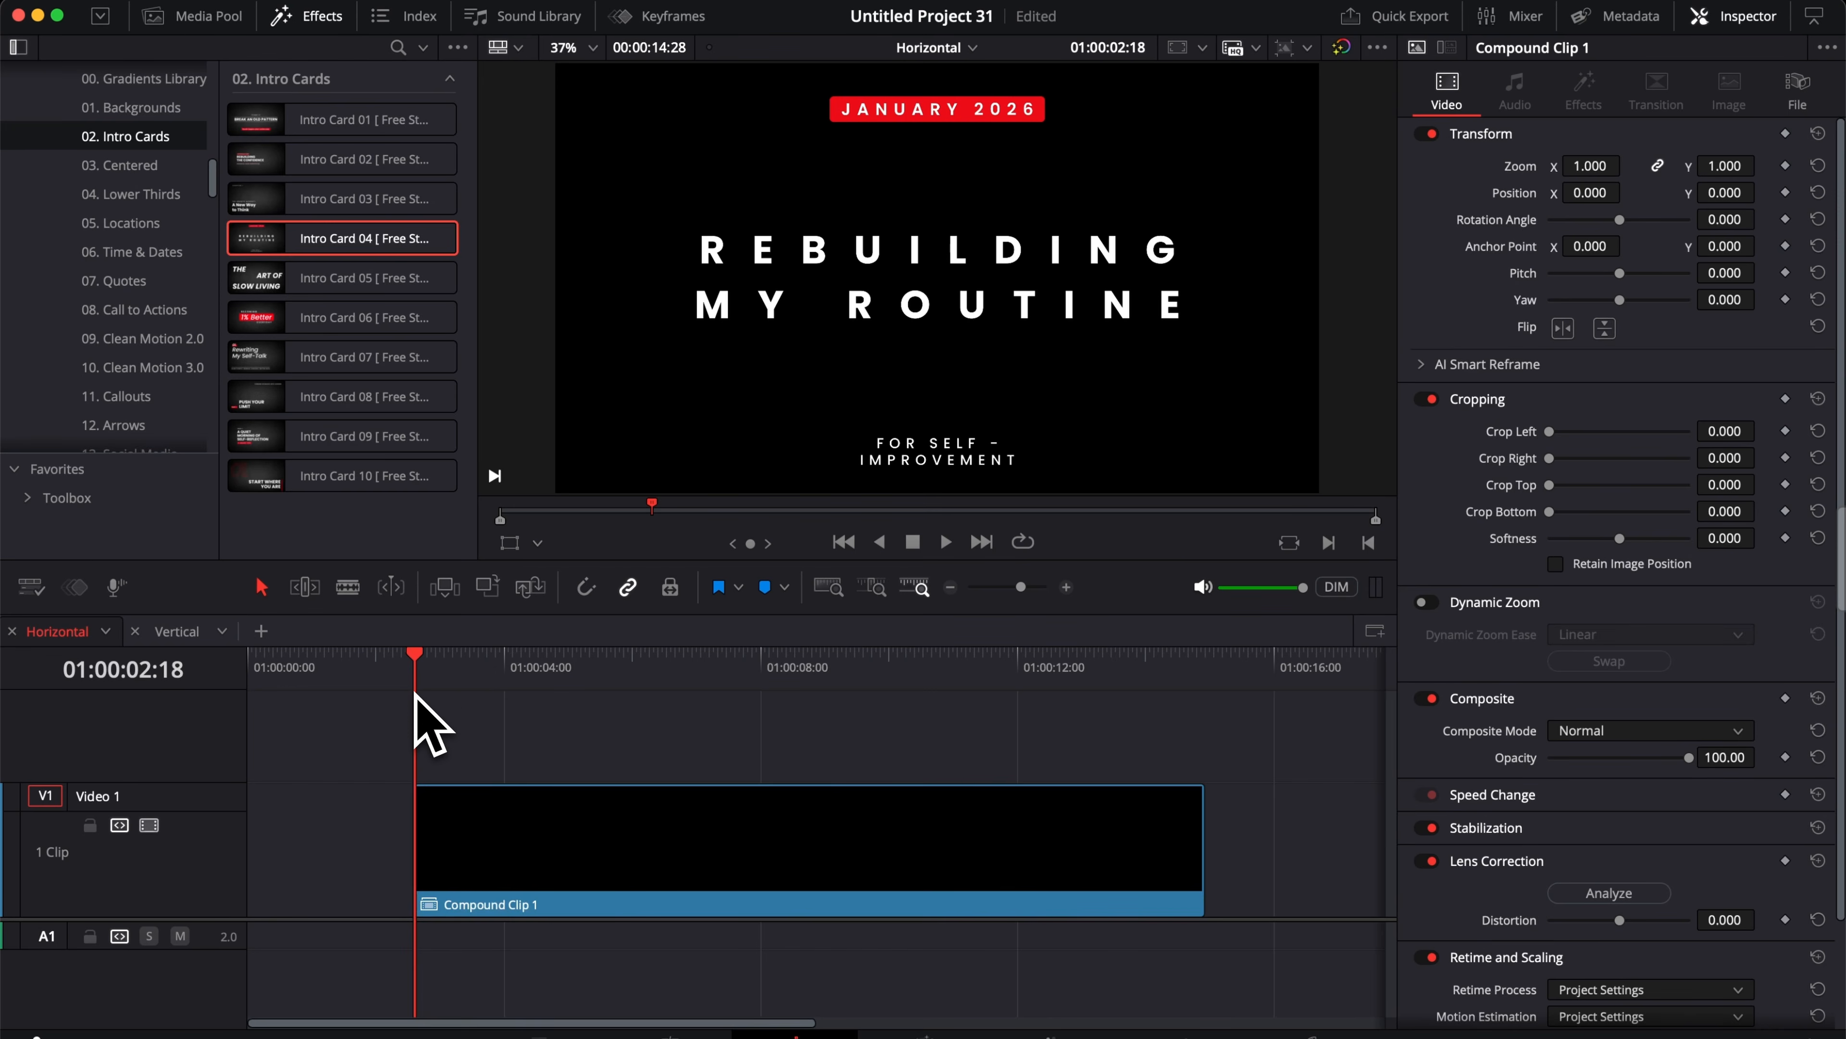
Step: Delete the compound clip's tail after about 01:00:13:15 and scrub through the result
{"action": "left_click_drag", "start_coordinate": [416, 687], "coordinate": [1113, 726]}
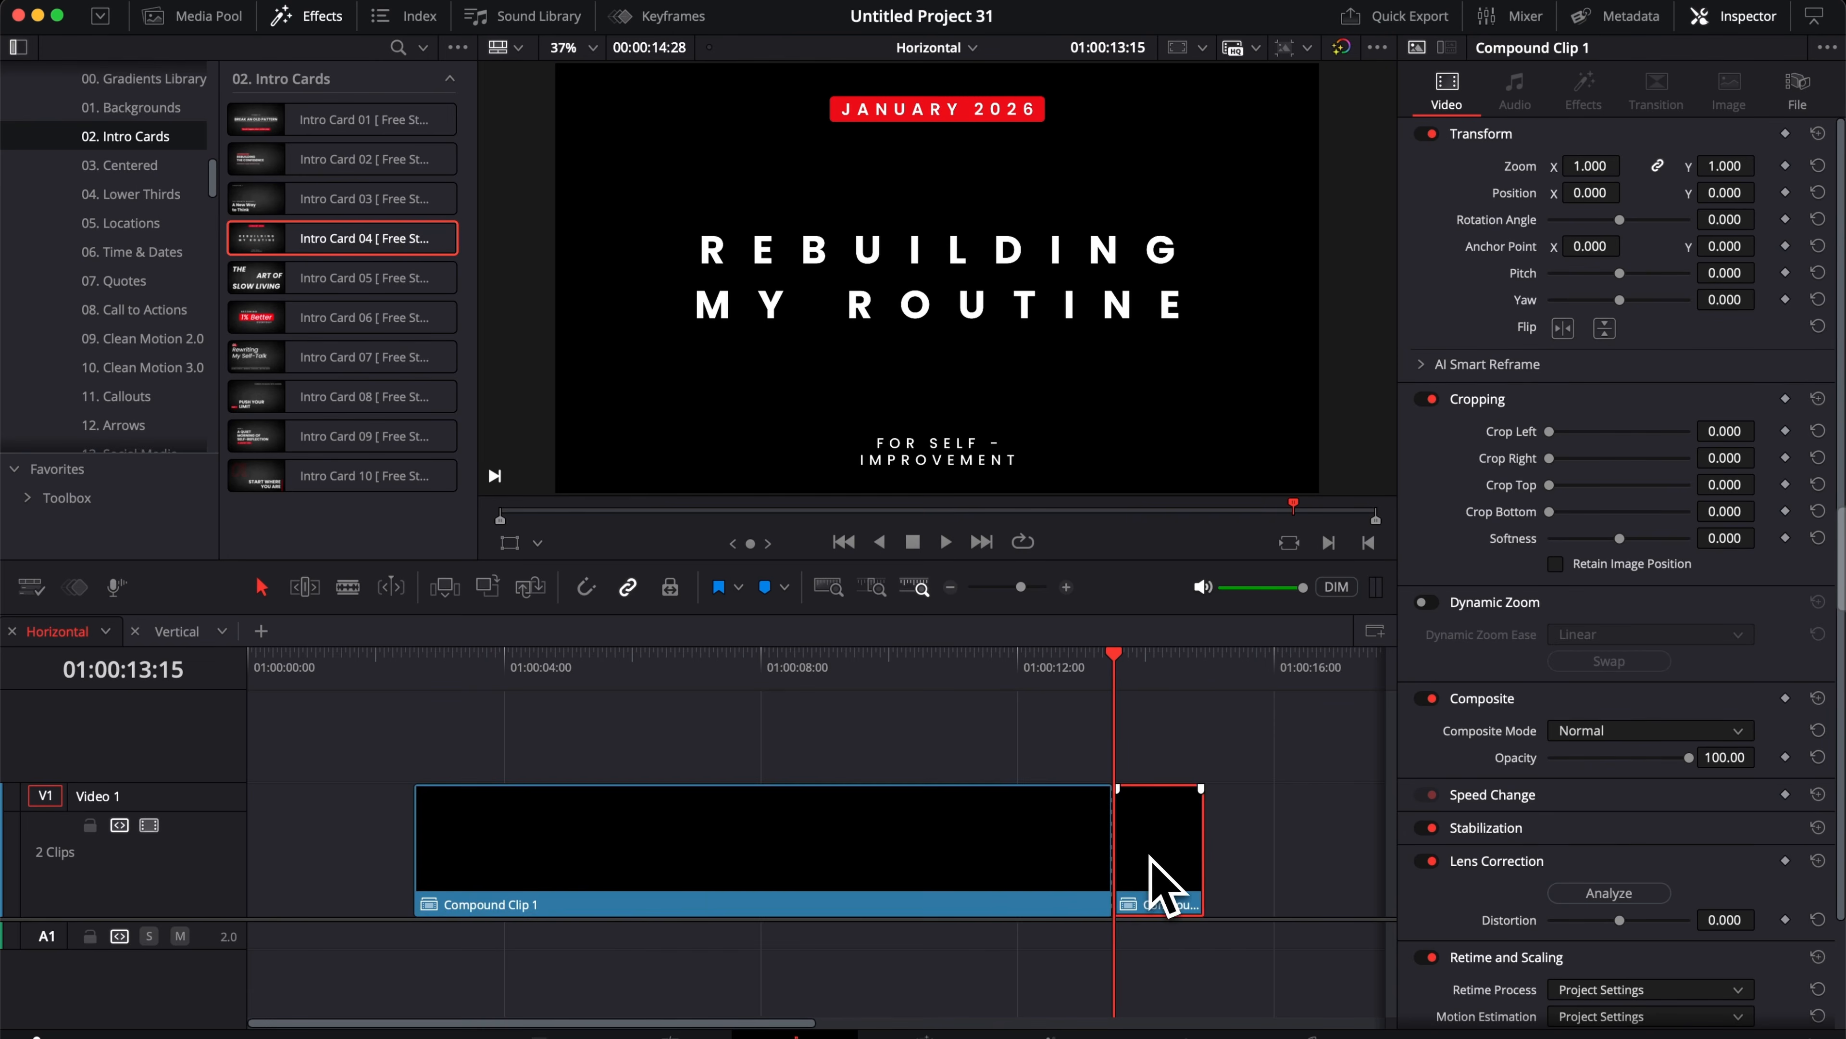
{"action": "key", "text": "BackSpace"}
{"action": "left_click_drag", "start_coordinate": [429, 695], "coordinate": [806, 727]}
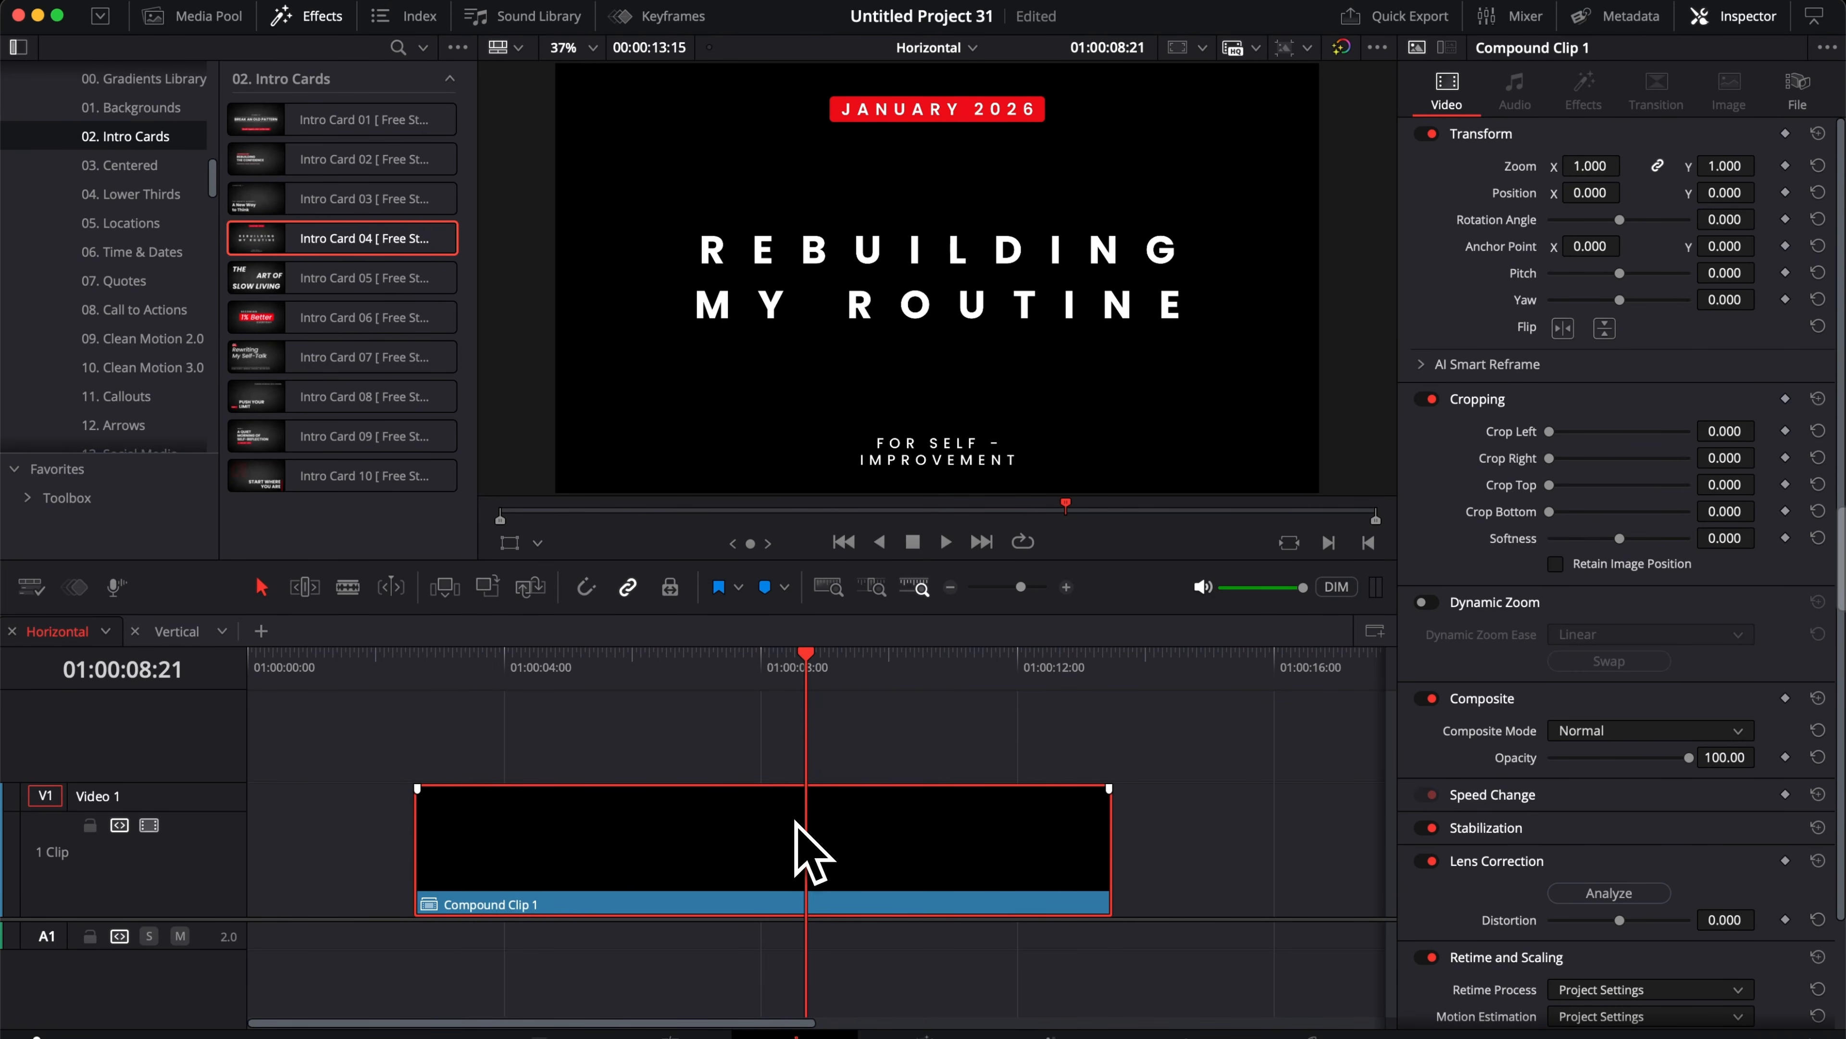
{"action": "left_click", "coordinate": [1053, 680]}
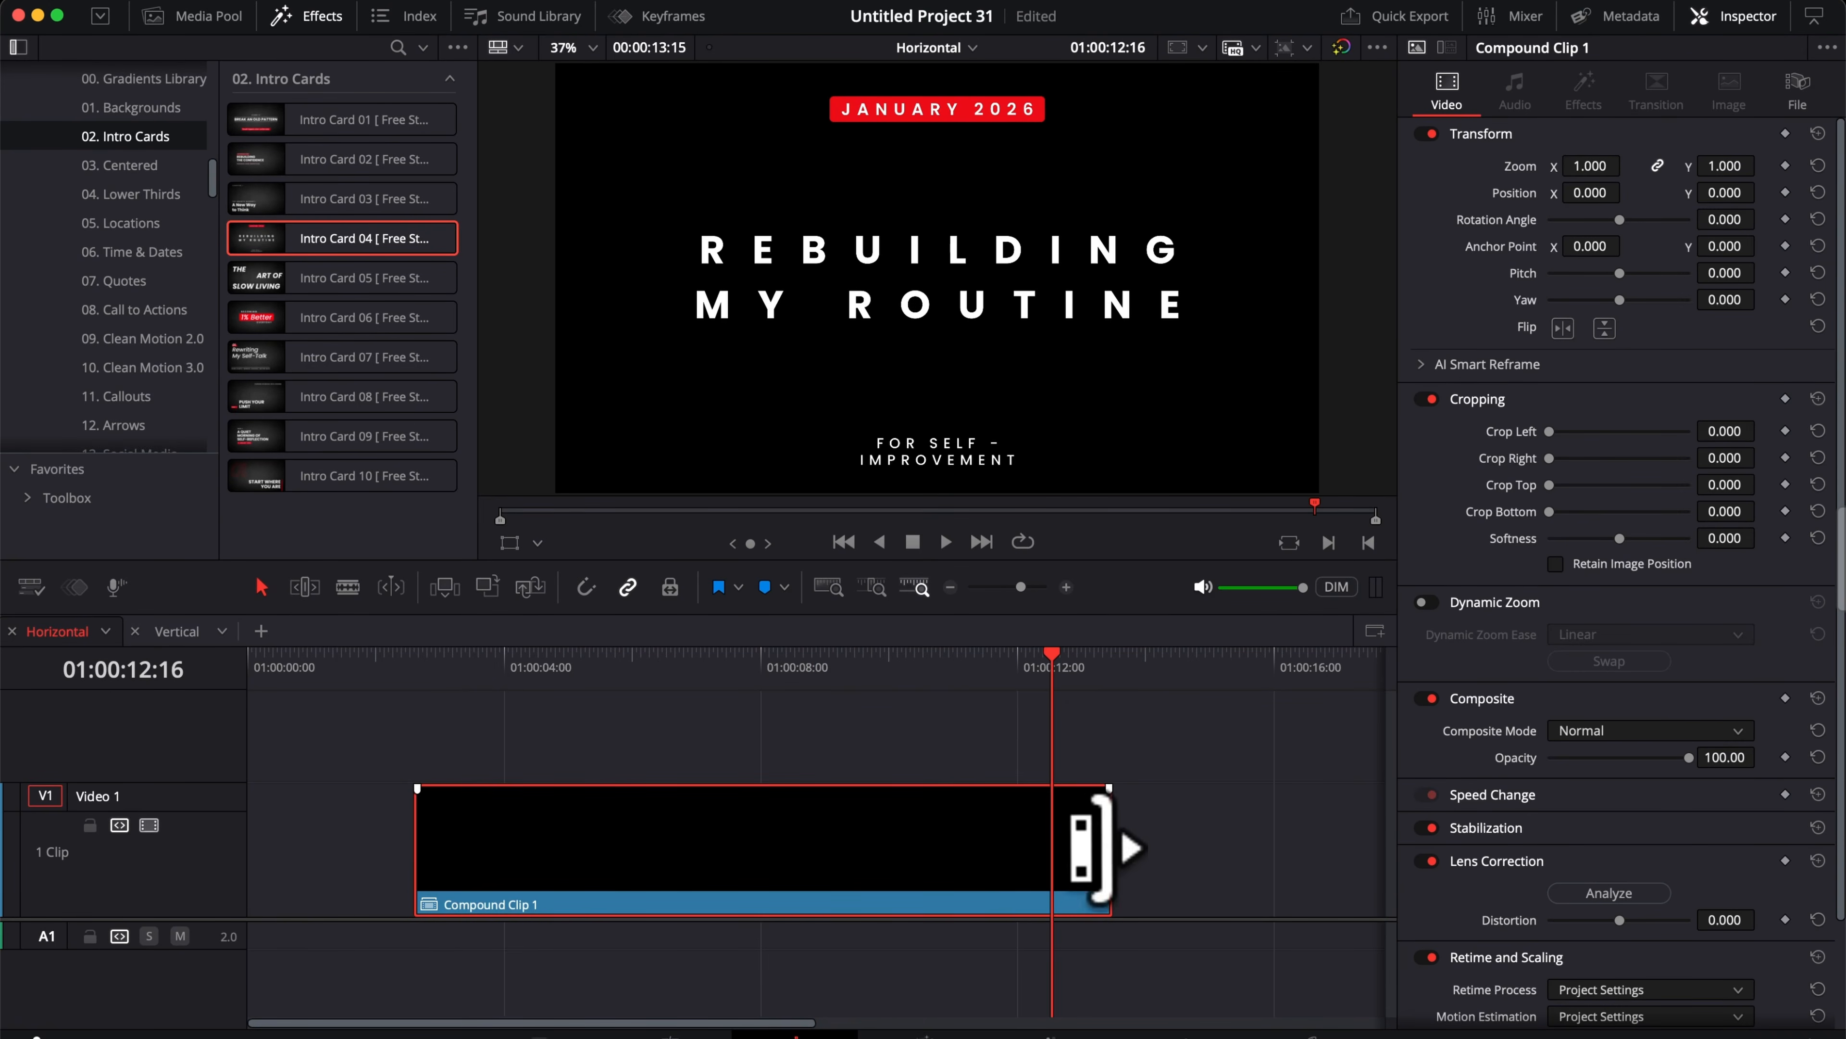
Step: Extend the compound clip's end to a duration of about 14 seconds 28 frames
{"action": "left_click_drag", "start_coordinate": [1106, 847], "coordinate": [1279, 847]}
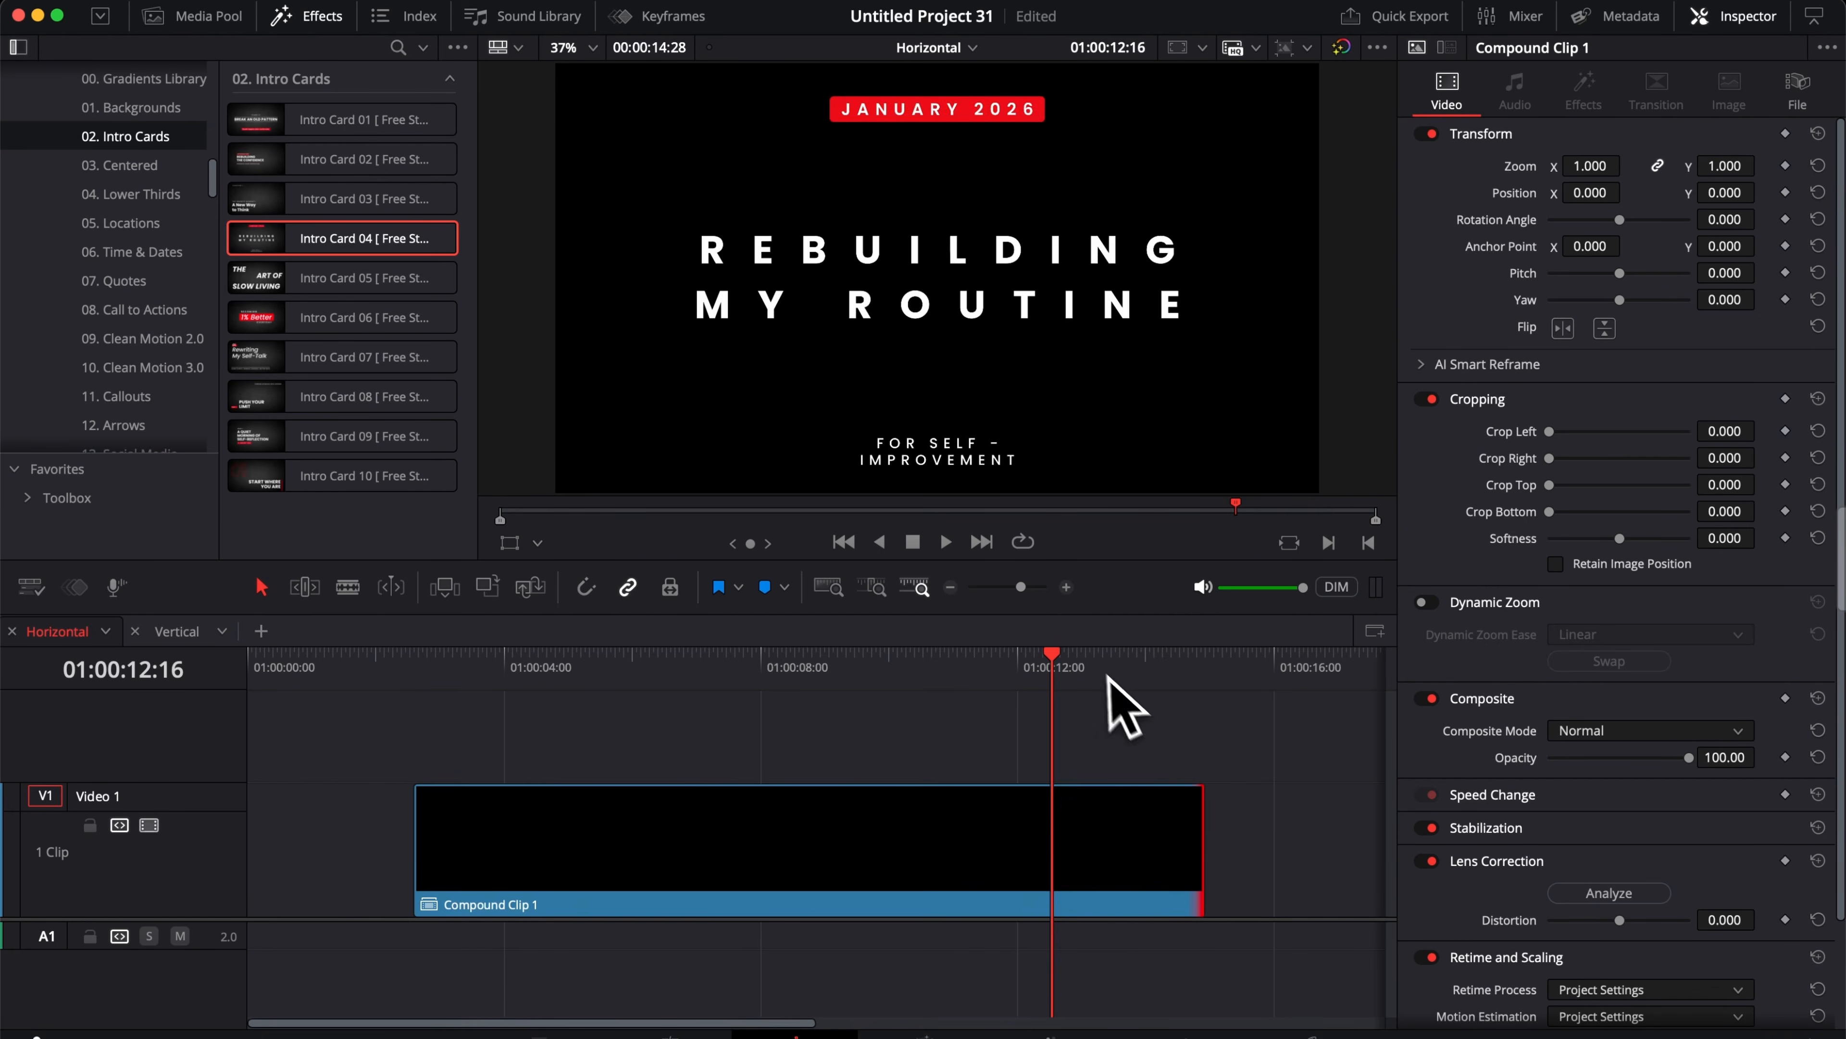
Step: Apply a freeze frame to the compound clip from about 01:00:08 onward using Speed Change
{"action": "left_click_drag", "start_coordinate": [1123, 673], "coordinate": [827, 704]}
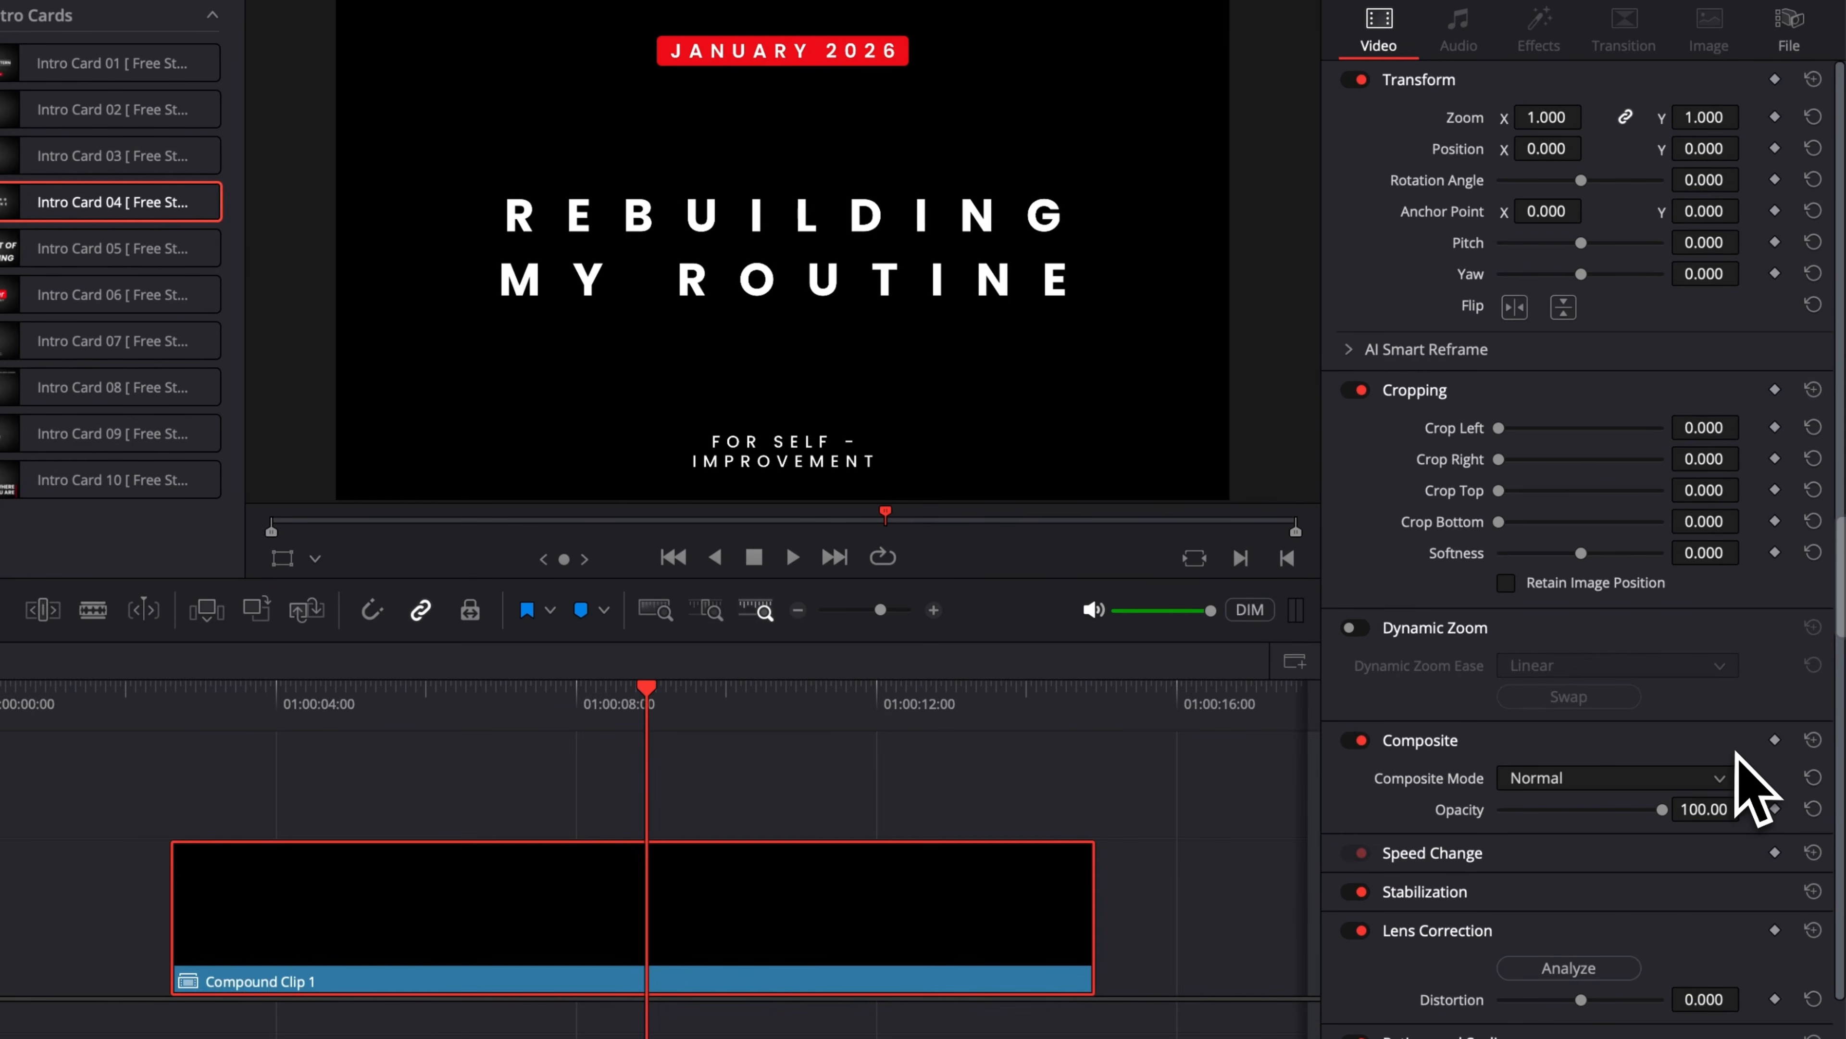
{"action": "scroll", "coordinate": [1764, 740], "scroll_direction": "down", "scroll_amount": 3}
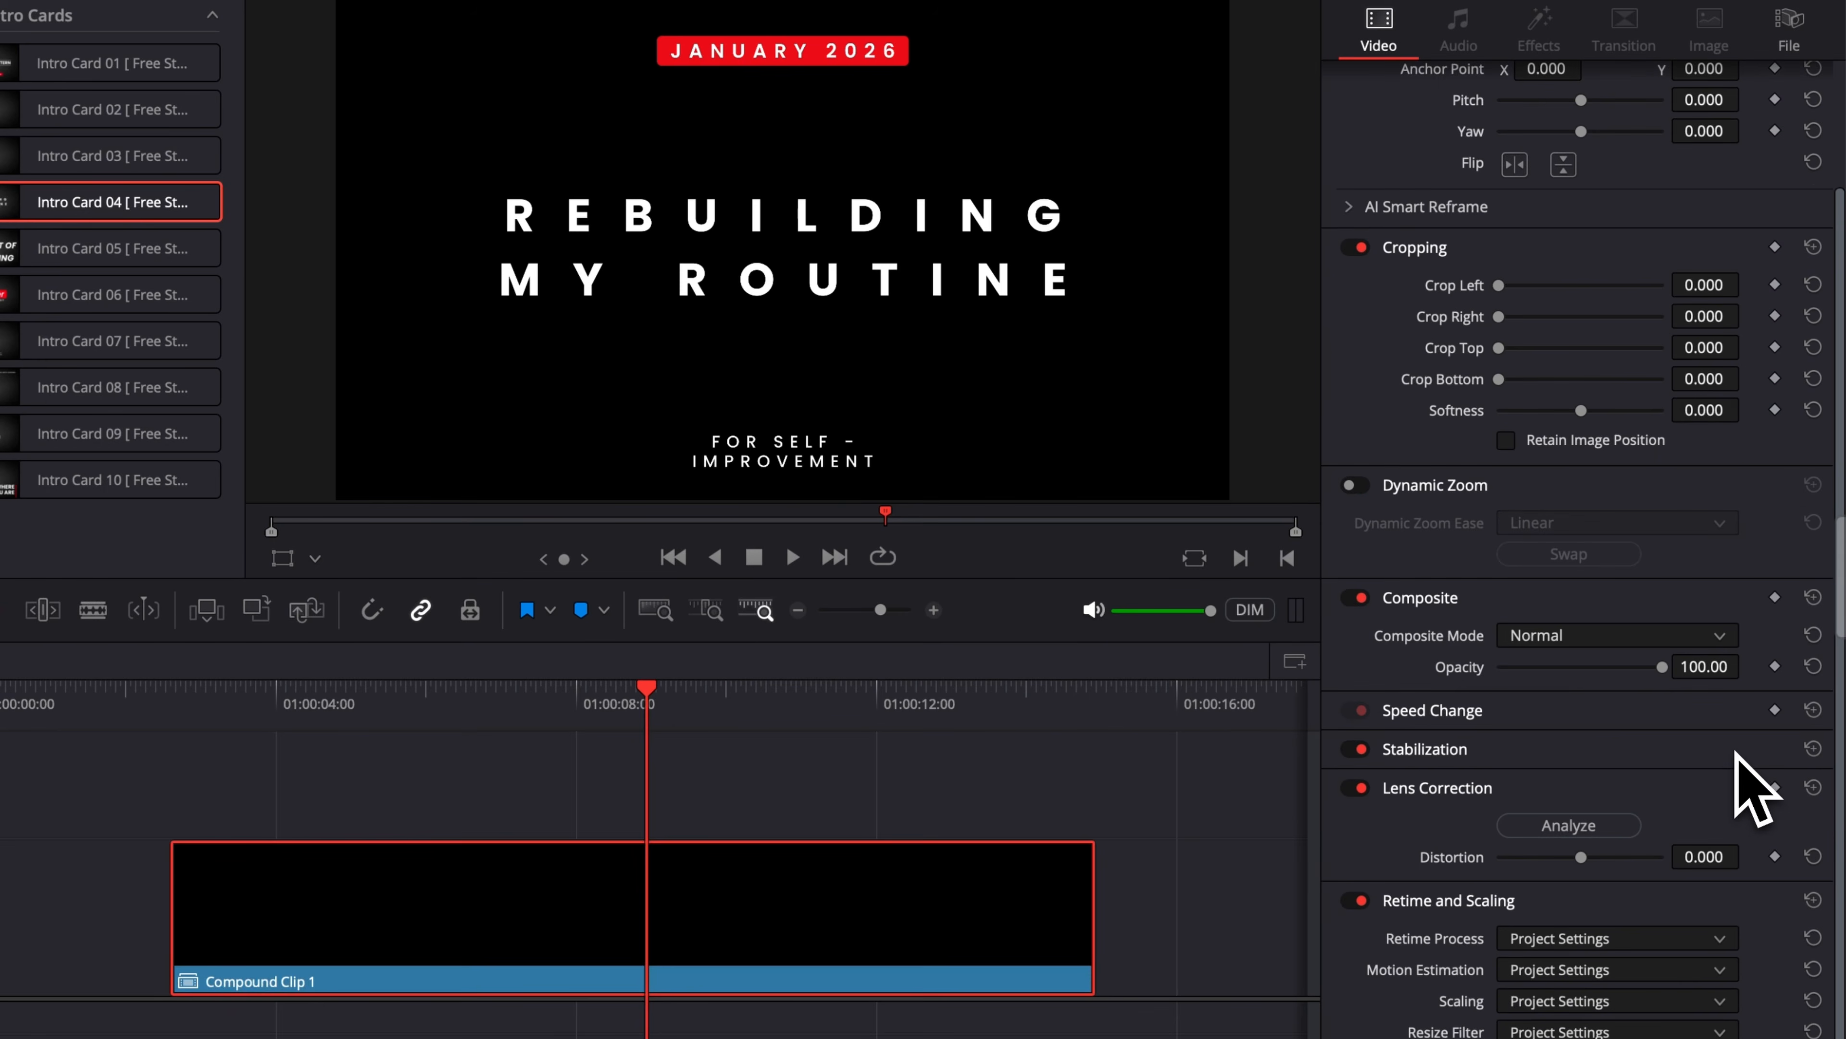
{"action": "left_click", "coordinate": [1476, 716]}
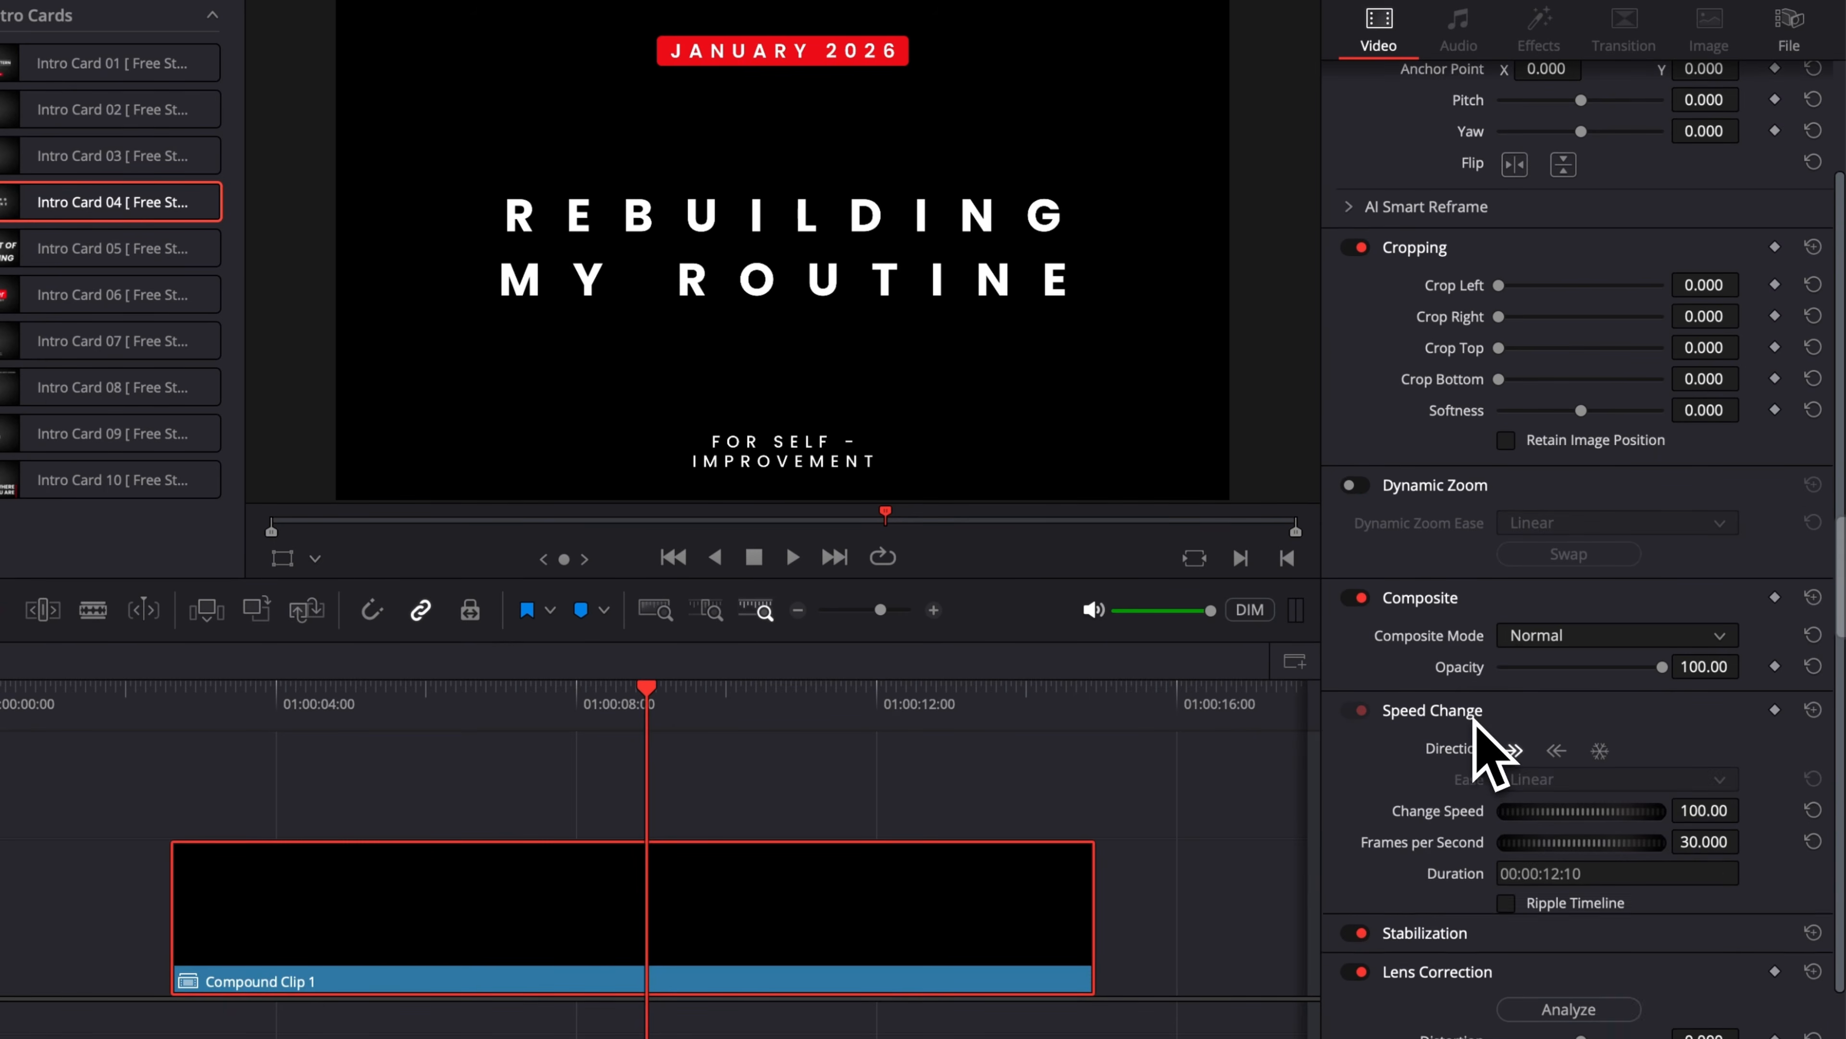
{"action": "left_click", "coordinate": [1601, 752]}
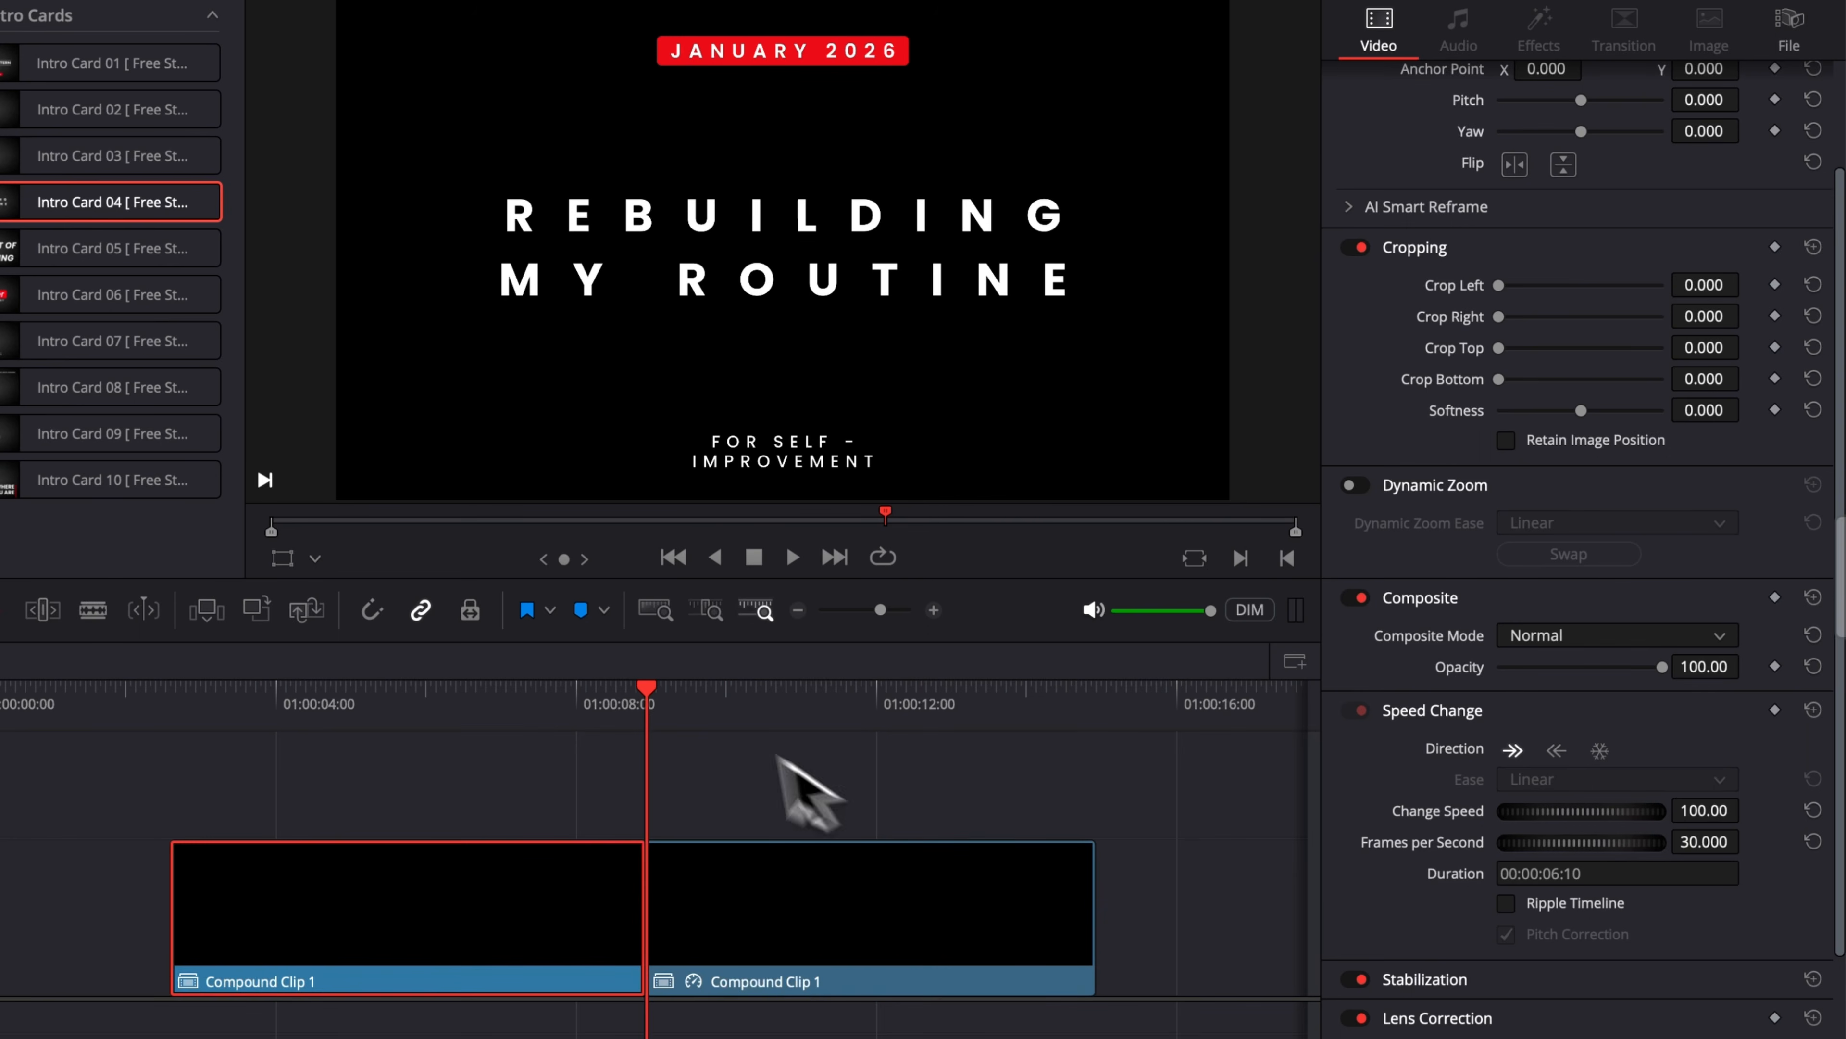
Step: Scrub through the compound clip to preview the frozen ending
{"action": "left_click_drag", "start_coordinate": [672, 702], "coordinate": [1018, 717]}
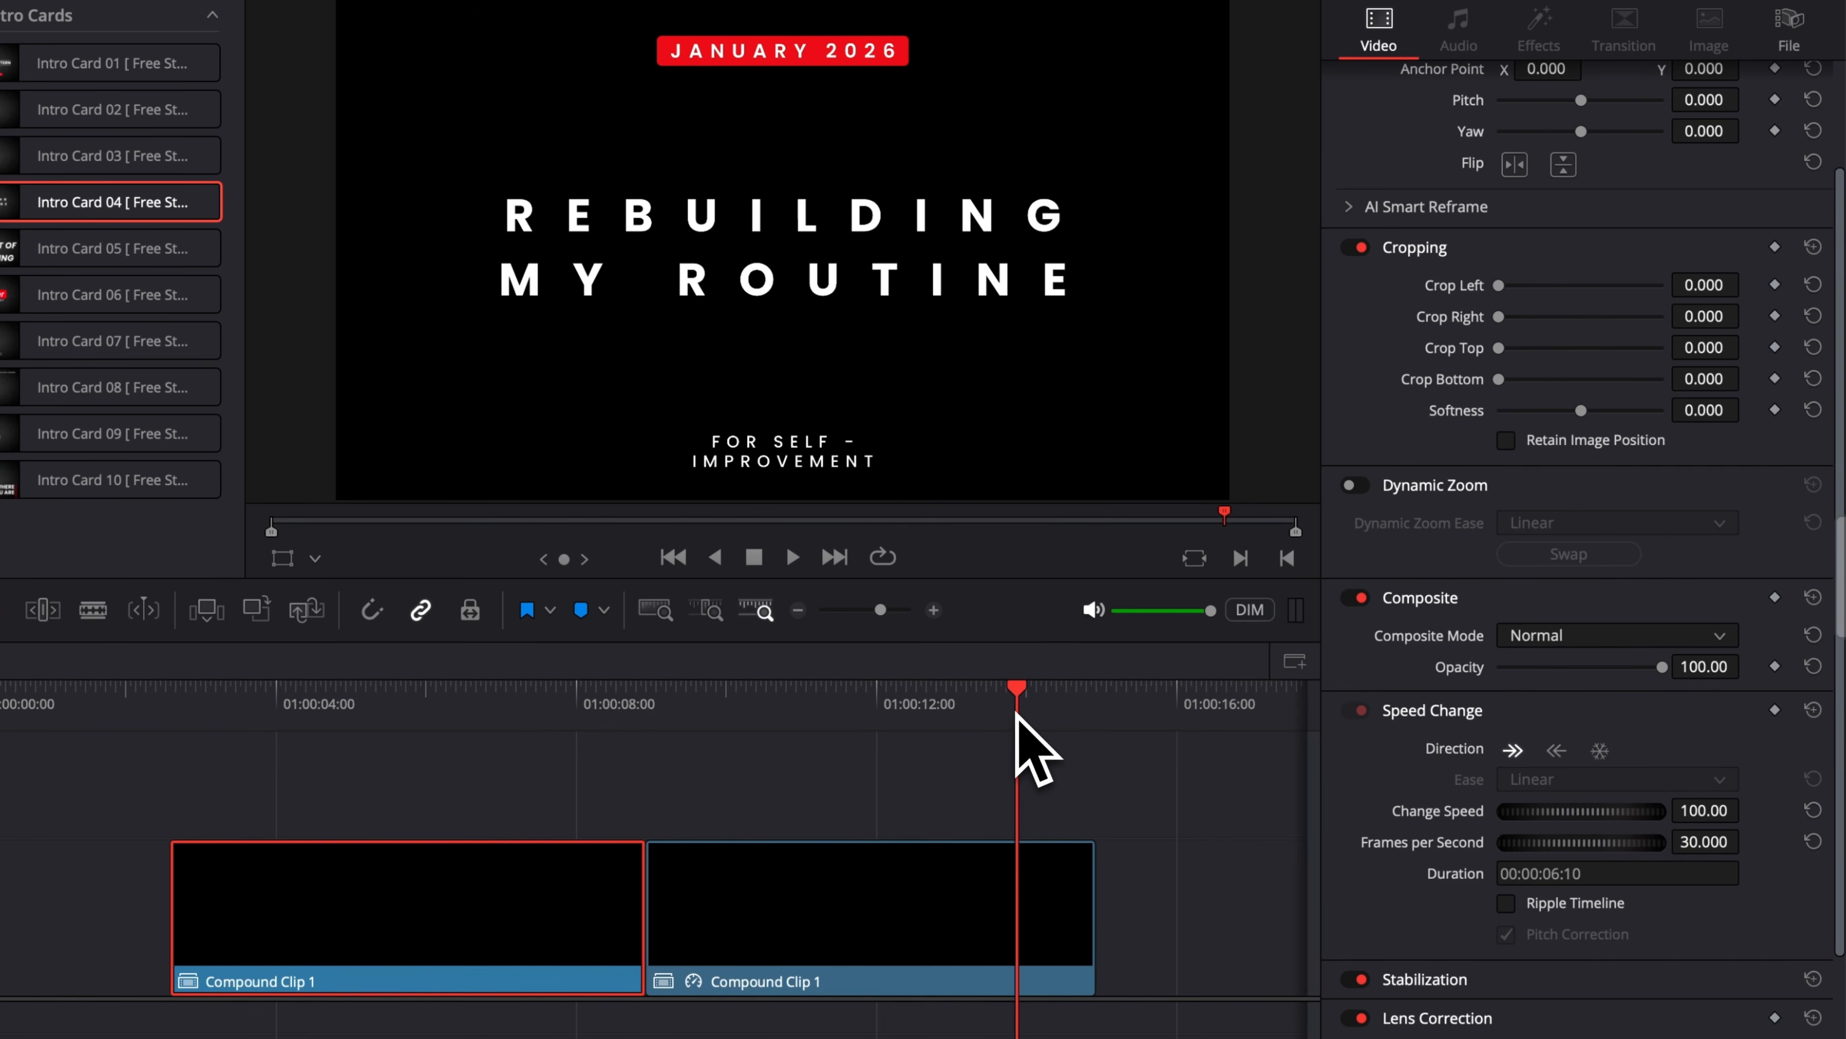
{"action": "left_click_drag", "start_coordinate": [865, 969], "coordinate": [1407, 948]}
{"action": "mouse_move", "coordinate": [71, 726]}
{"action": "left_mouse_down"}
{"action": "mouse_move", "coordinate": [76, 747]}
{"action": "mouse_move", "coordinate": [1146, 709]}
{"action": "mouse_move", "coordinate": [231, 757]}
{"action": "mouse_move", "coordinate": [1106, 749]}
{"action": "left_mouse_up"}
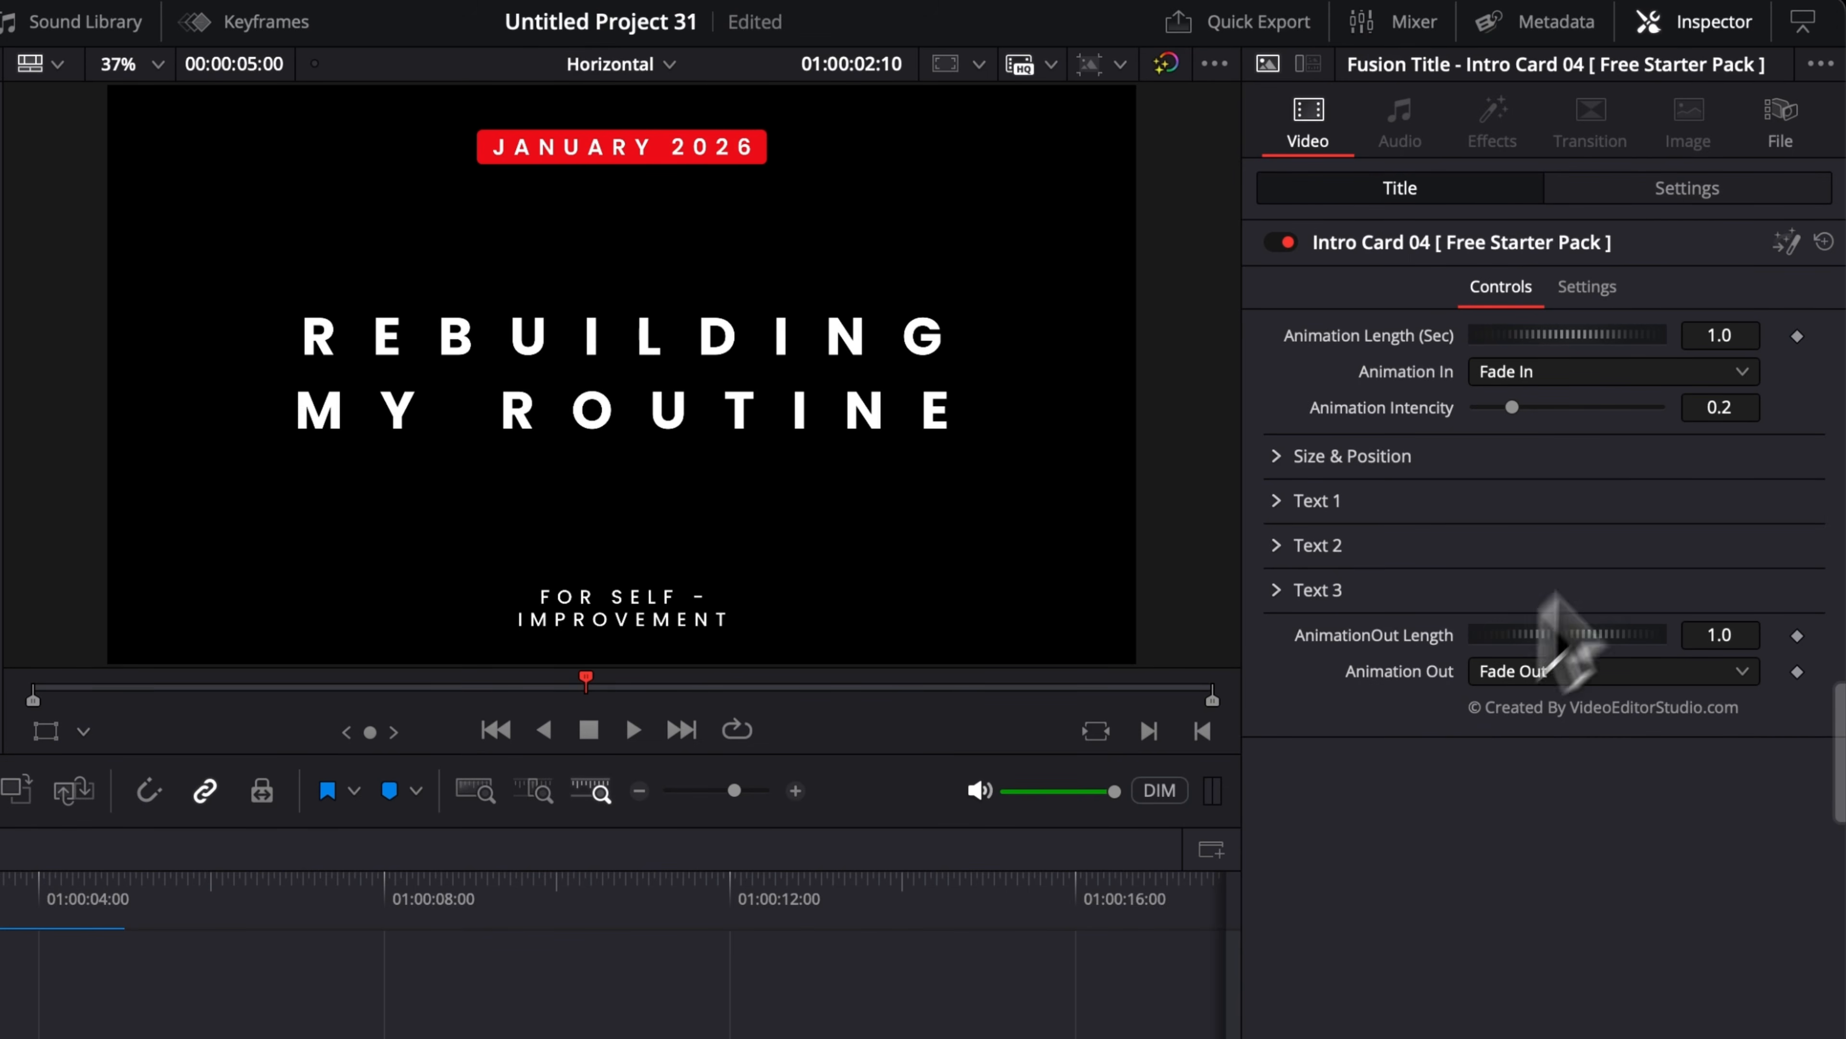
Step: Open the Intro Card 04 title in Fusion and expand its Group1 node to inspect the node tree
{"action": "left_click", "coordinate": [1787, 245]}
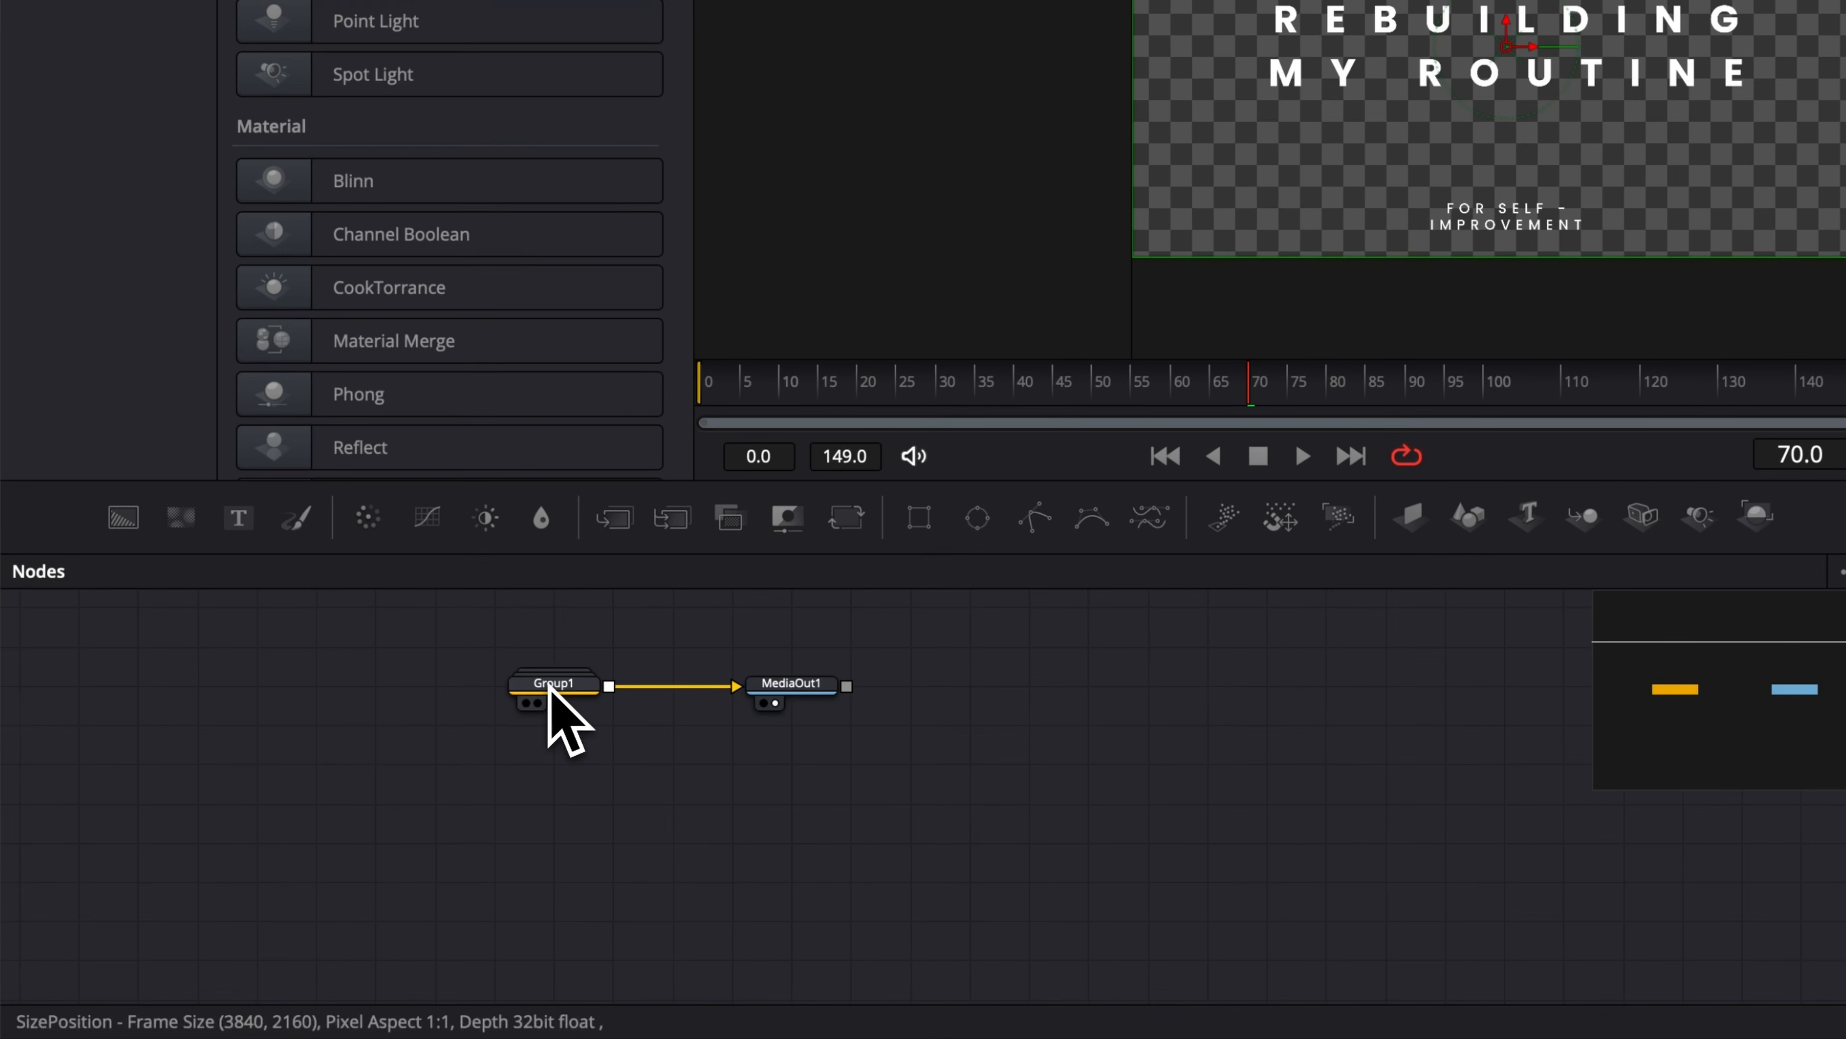
{"action": "double_click", "coordinate": [336, 748]}
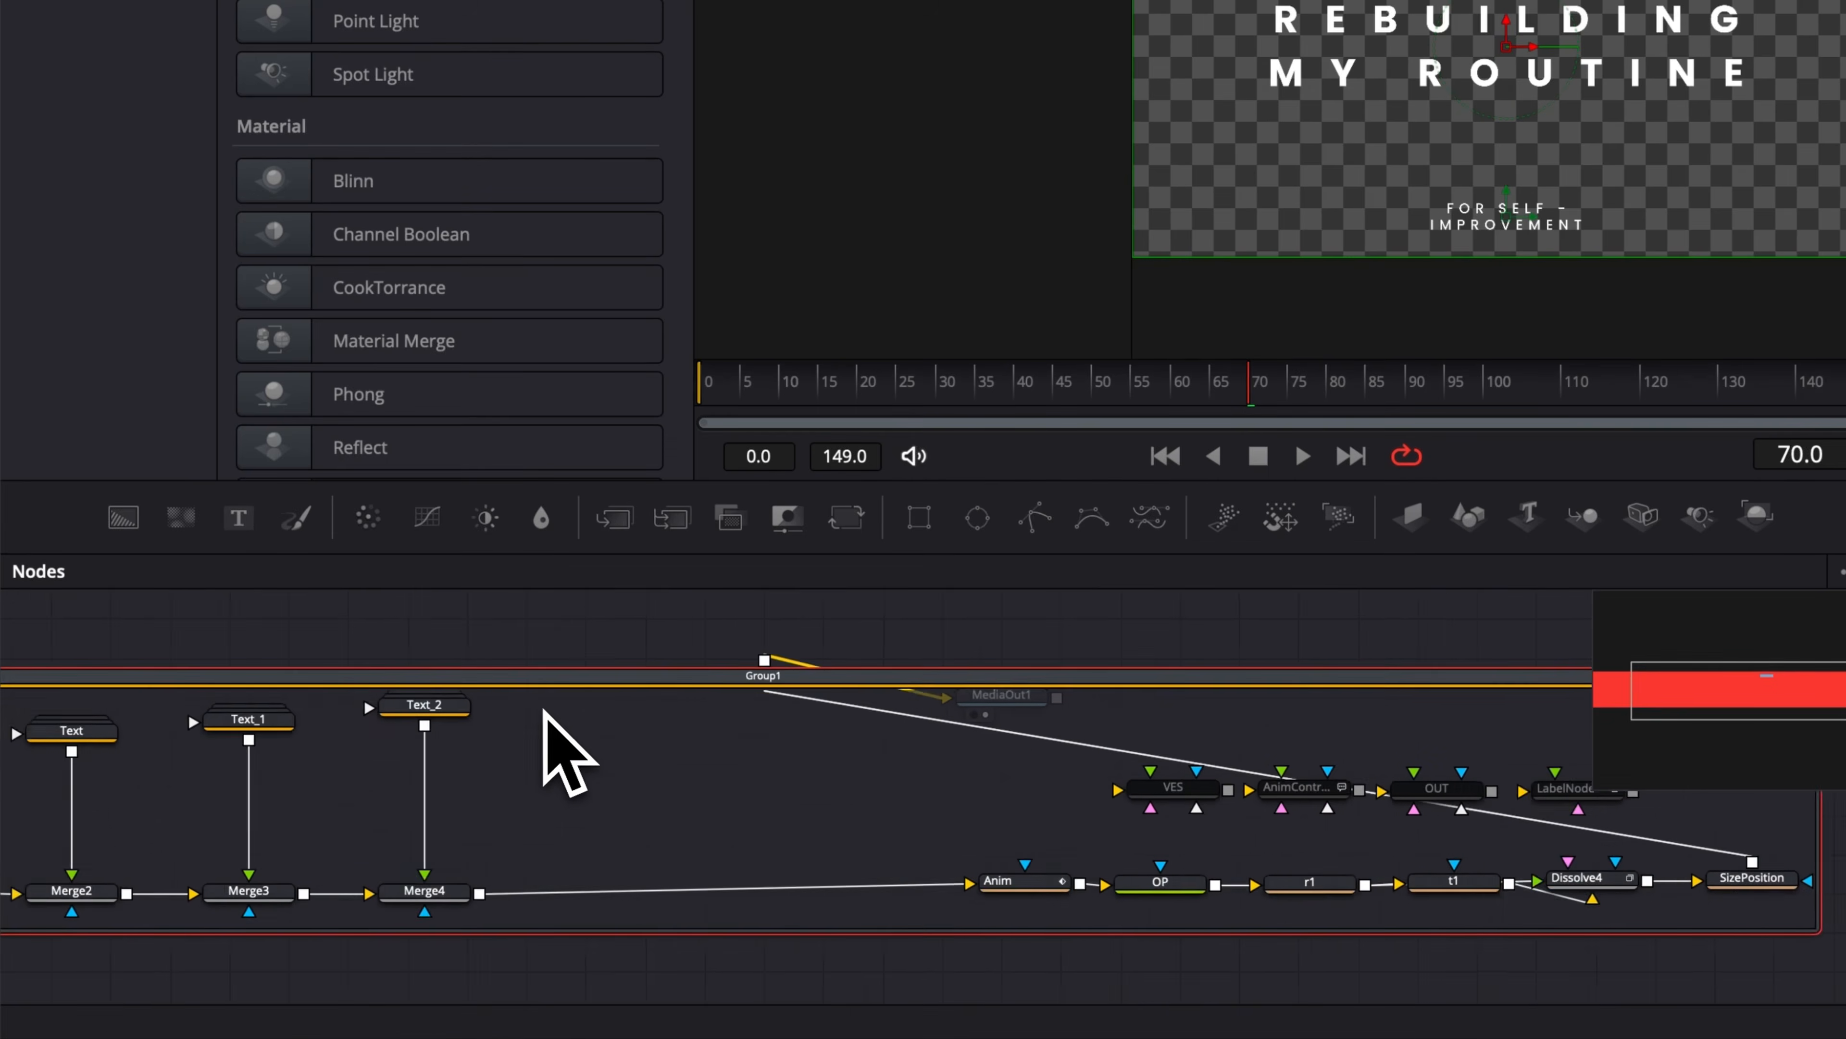
{"action": "scroll", "coordinate": [544, 710], "scroll_direction": "left", "scroll_amount": 5}
{"action": "scroll", "coordinate": [544, 710], "scroll_direction": "right", "scroll_amount": 1}
{"action": "scroll", "coordinate": [482, 830], "scroll_direction": "right", "scroll_amount": 5}
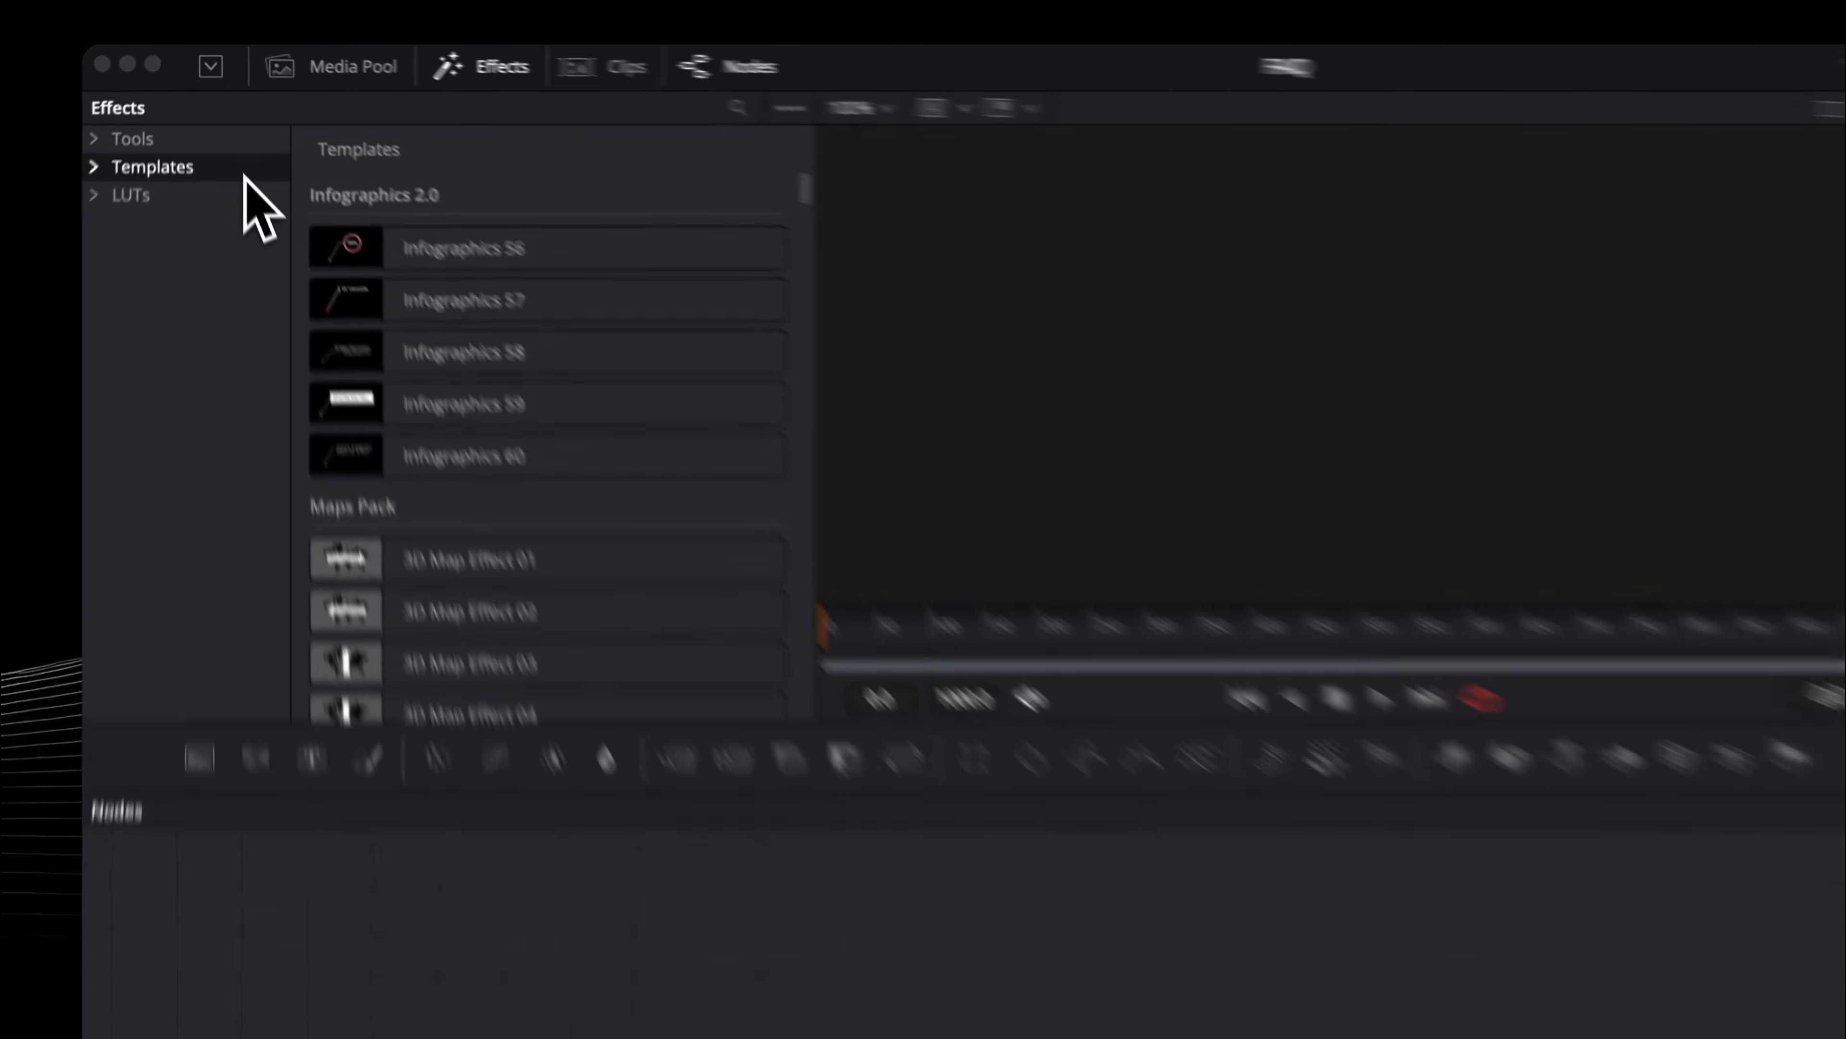
Step: Open the Templates folder in Finder and move Free Starter Pack 2.0 (VES).drfx to the Bin
{"action": "right_click", "coordinate": [229, 132]}
{"action": "left_click", "coordinate": [325, 246]}
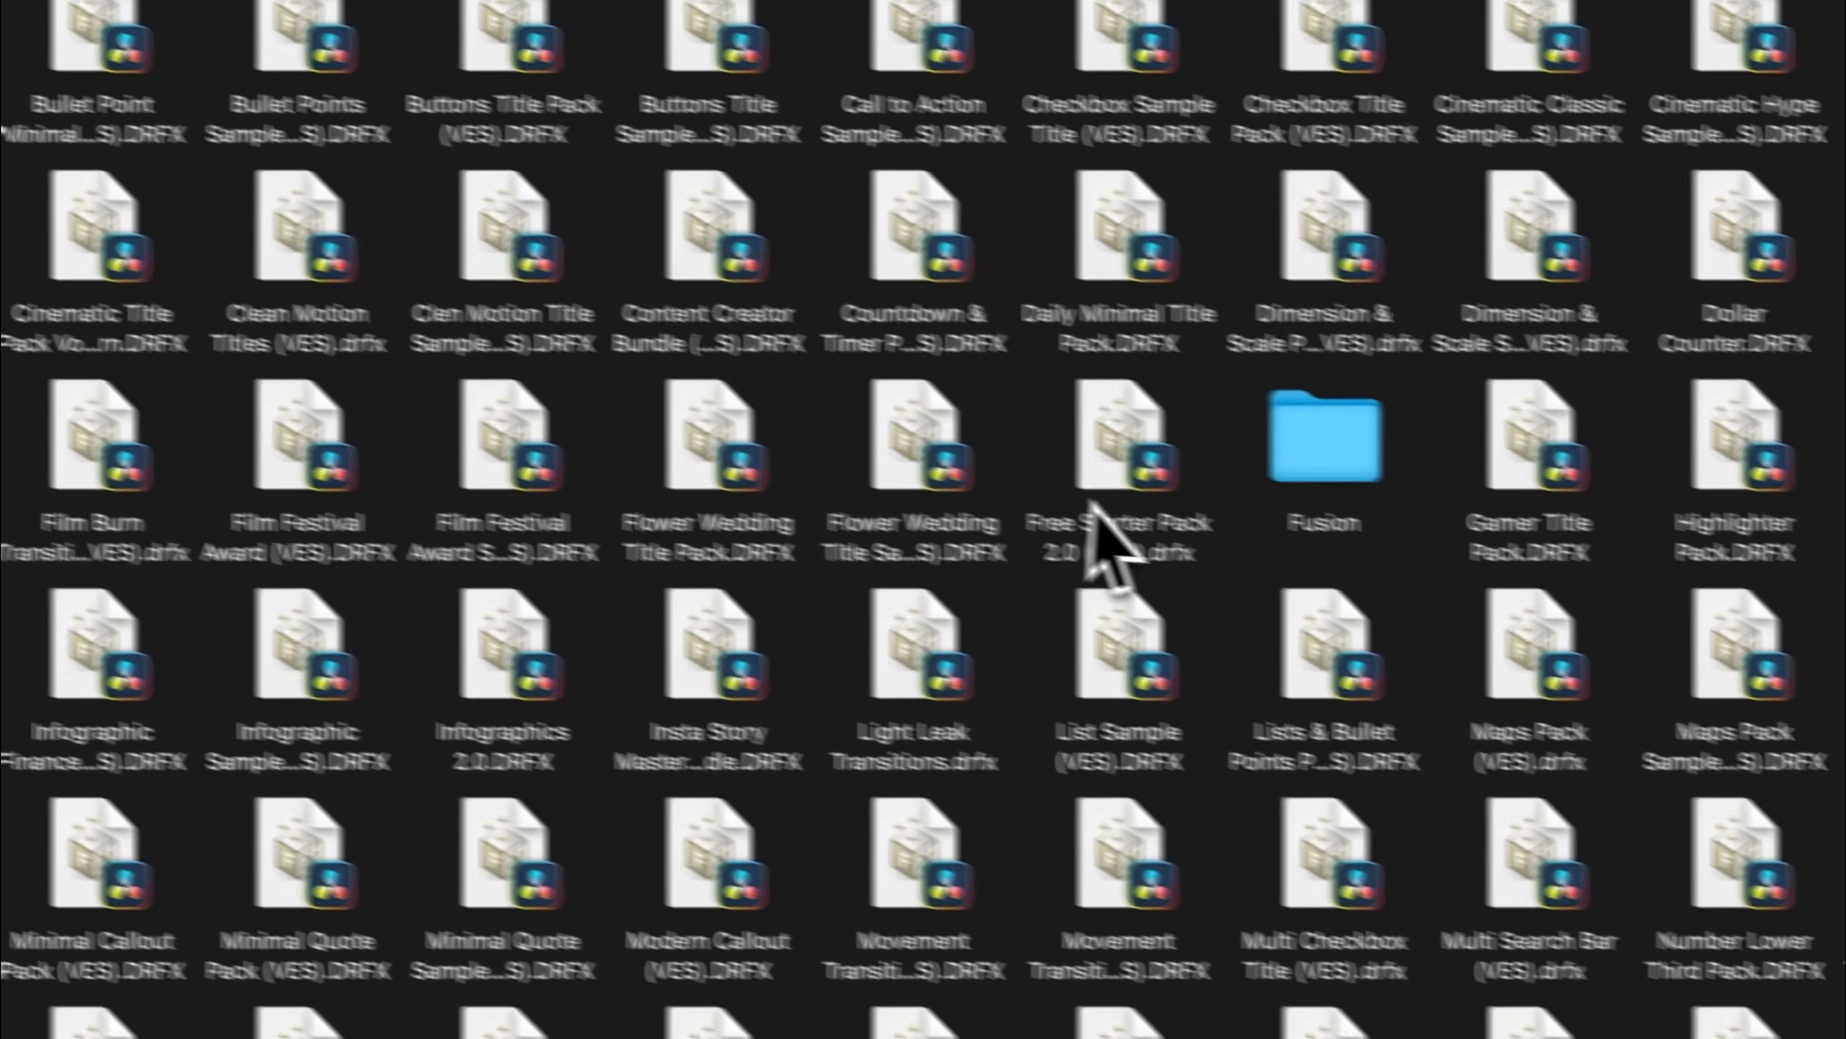
{"action": "left_click", "coordinate": [981, 466]}
{"action": "right_click", "coordinate": [973, 454]}
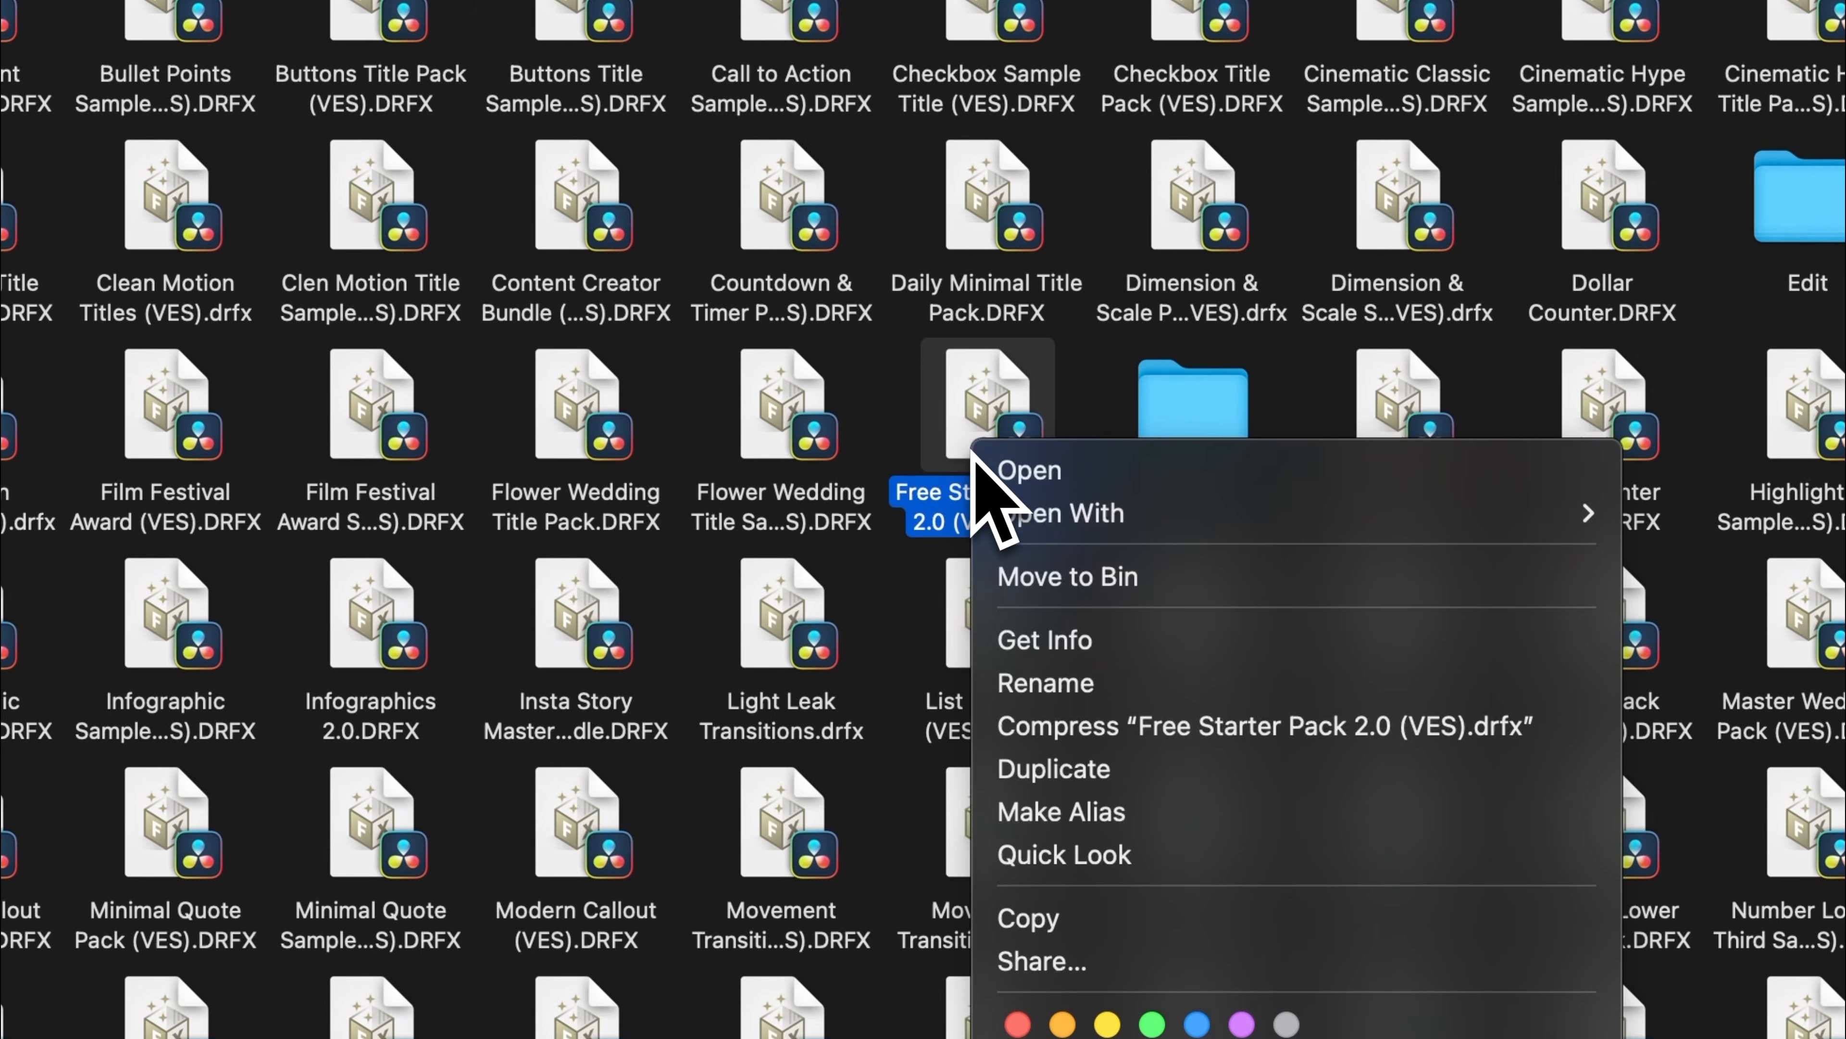
{"action": "left_click", "coordinate": [1055, 581]}
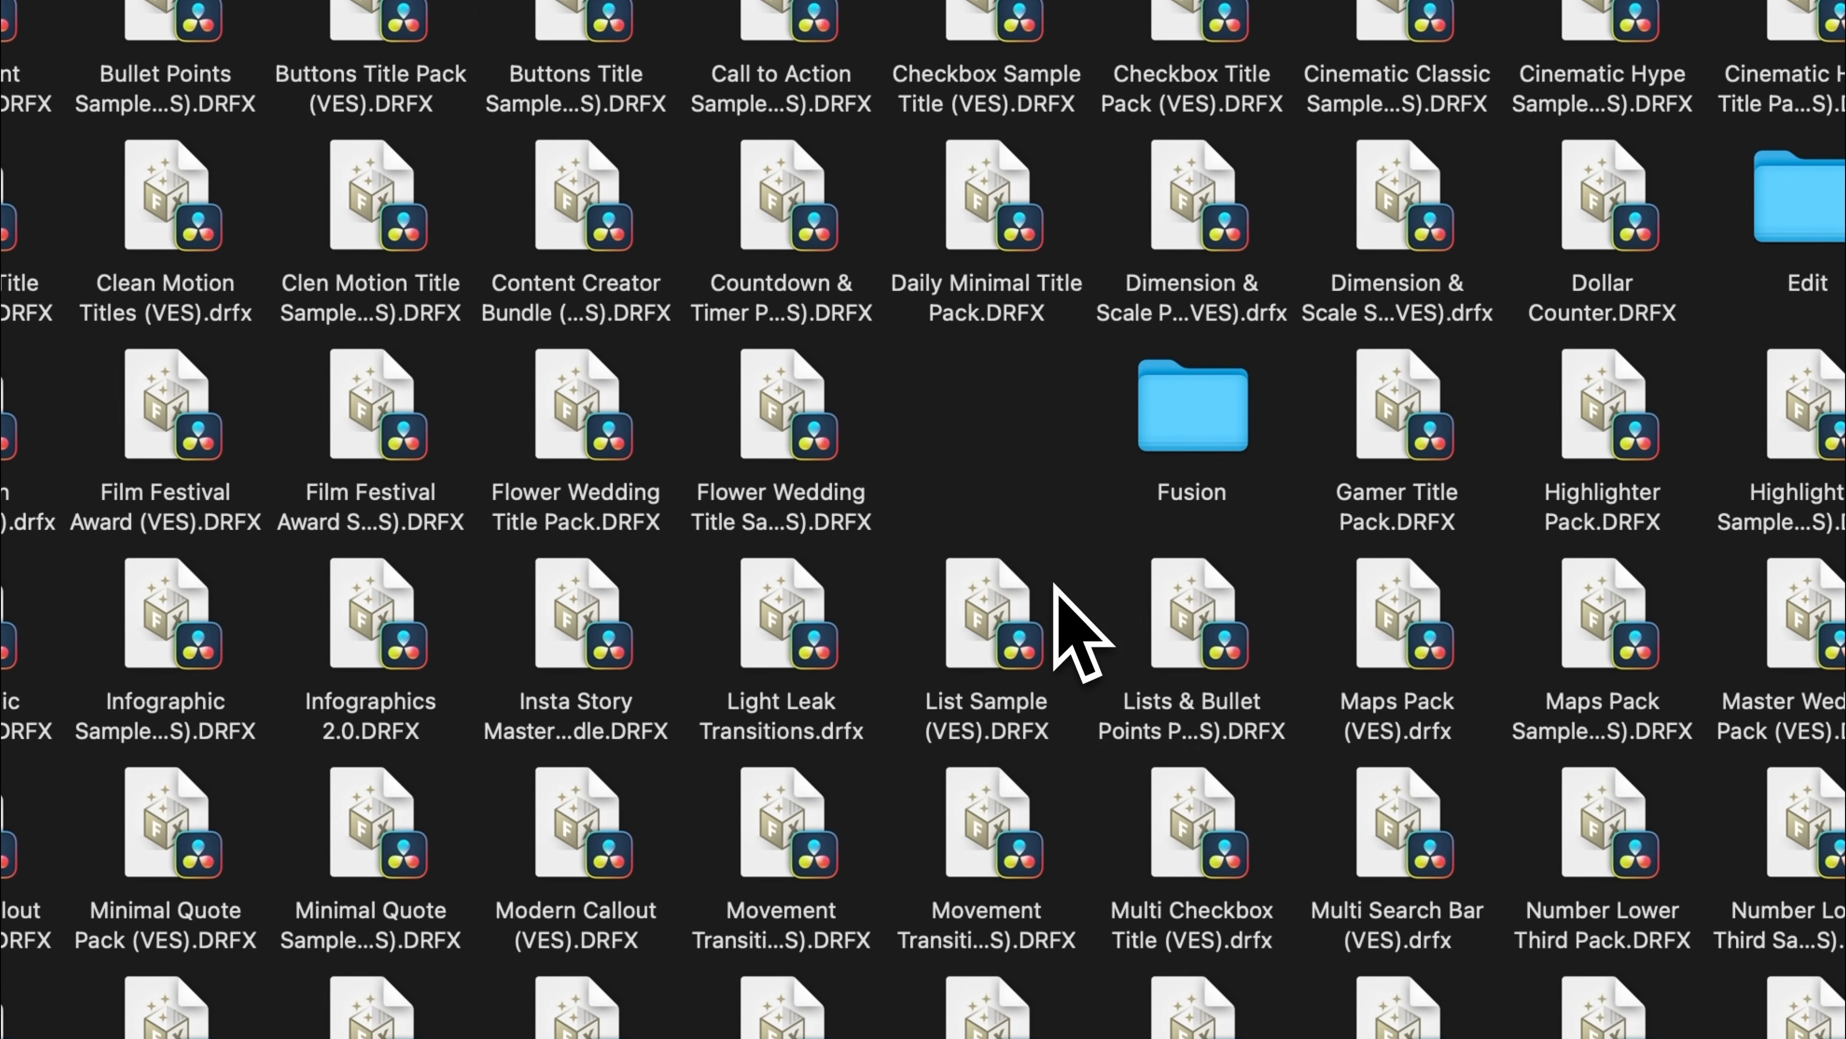